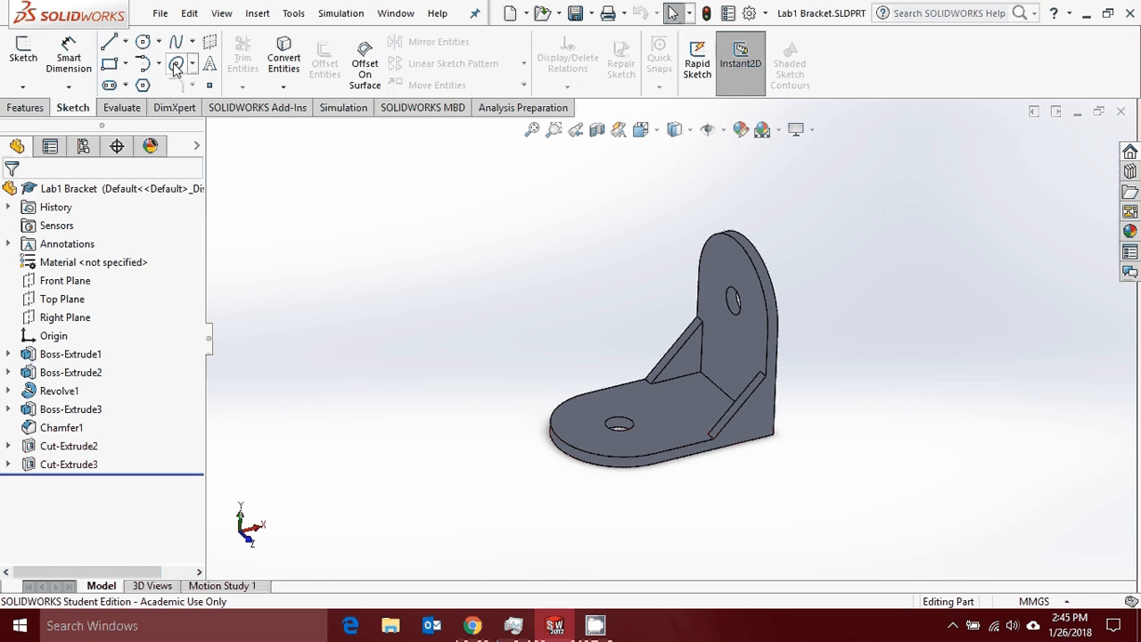
- Create a new part document and start a sketch on the Top Plane
click(162, 14)
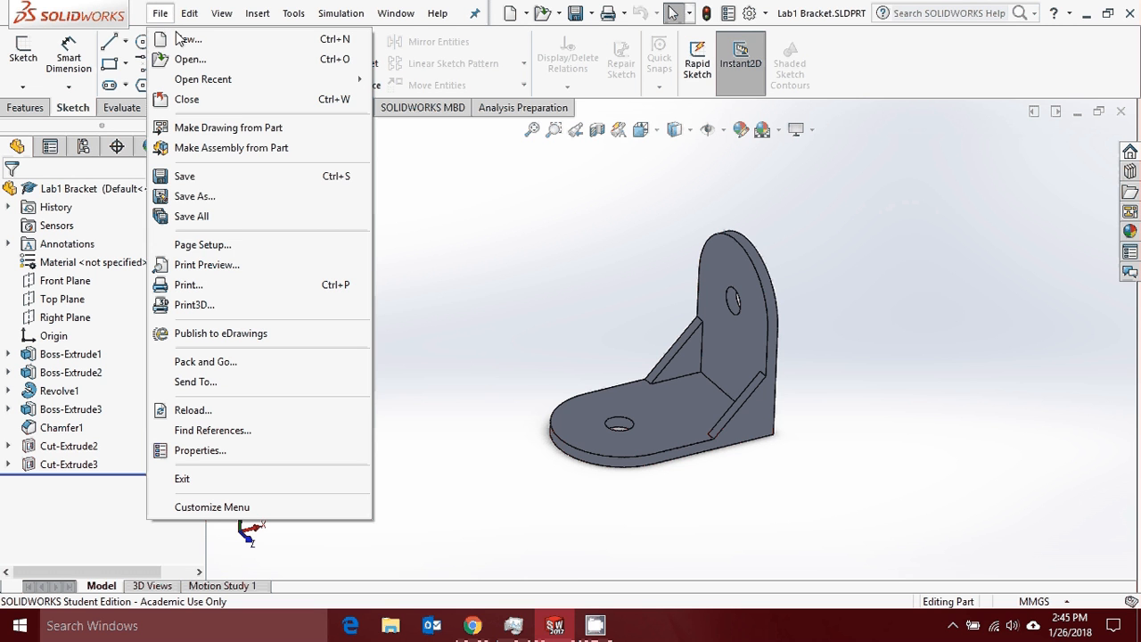
click(184, 39)
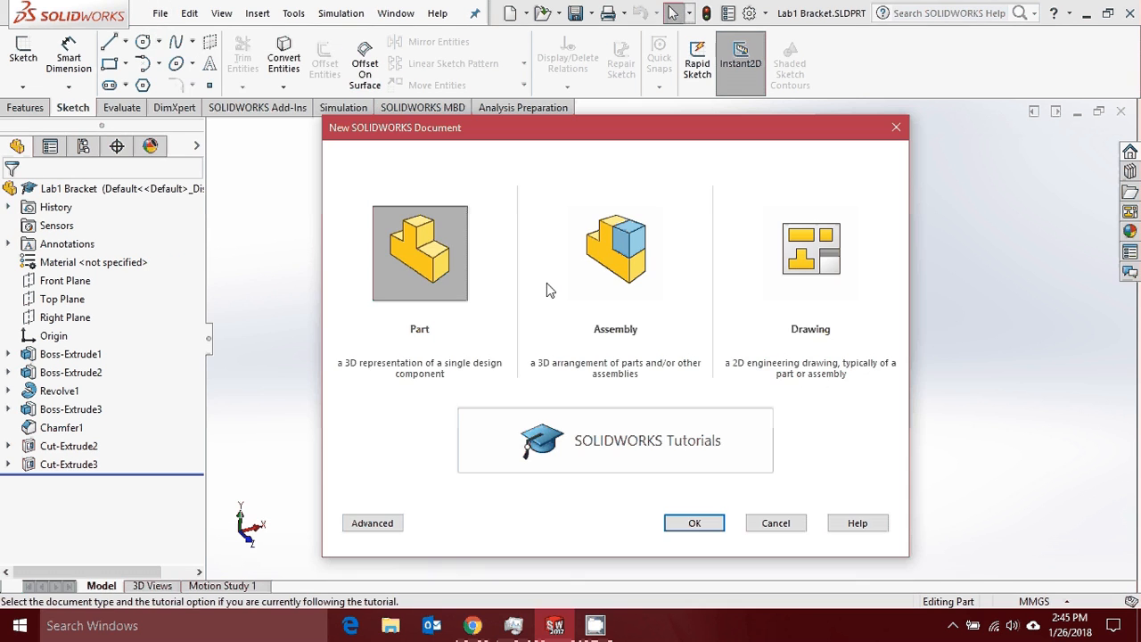
click(709, 524)
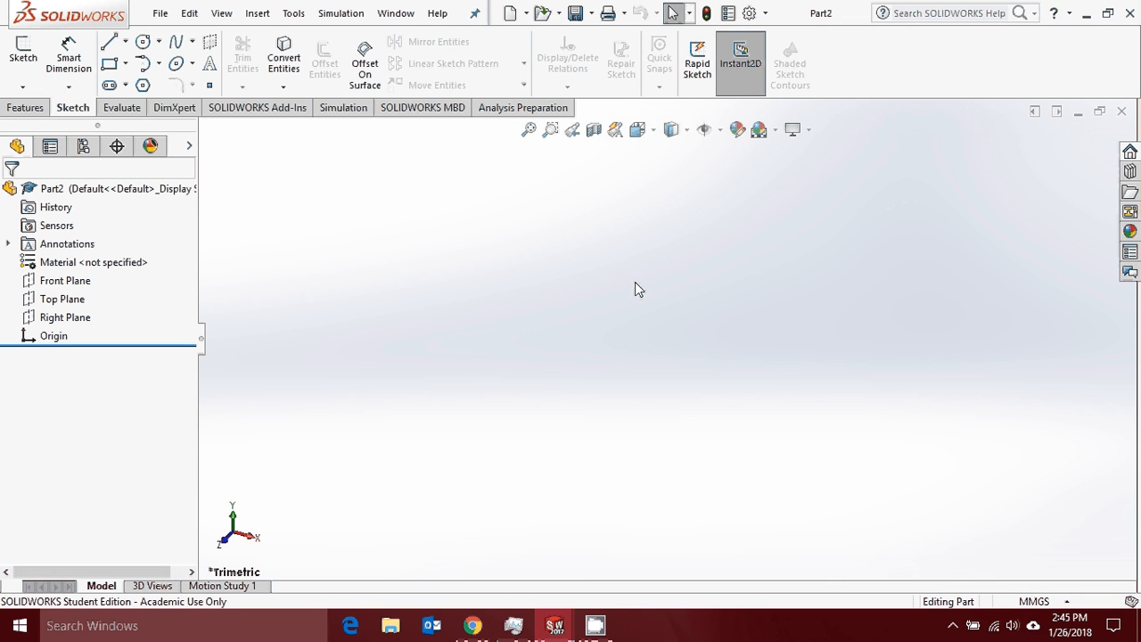
click(32, 59)
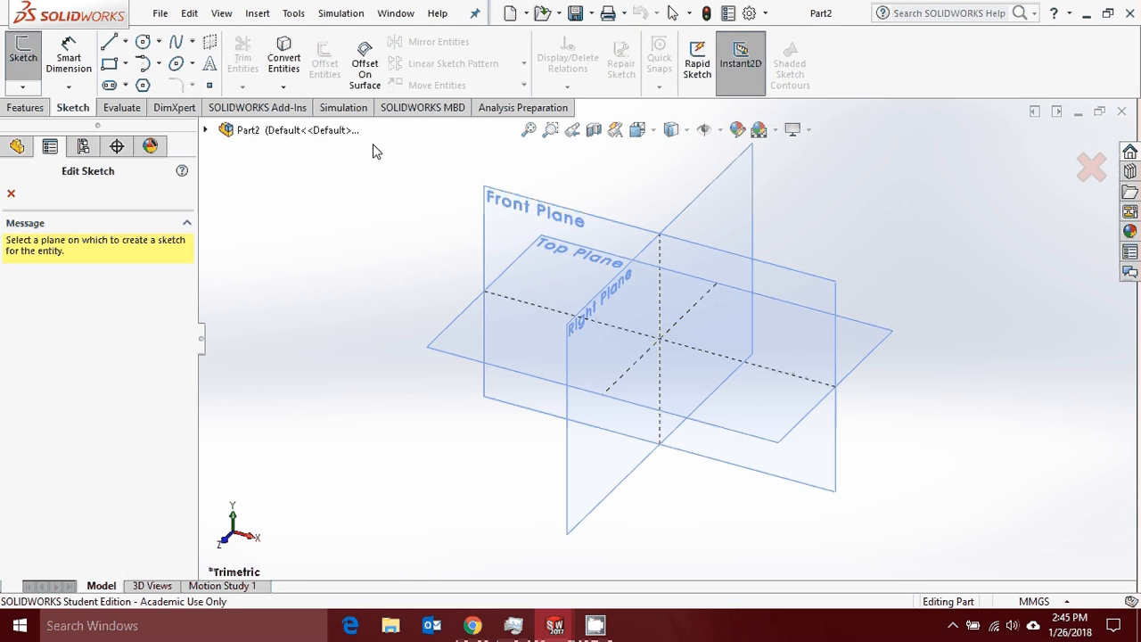
click(876, 339)
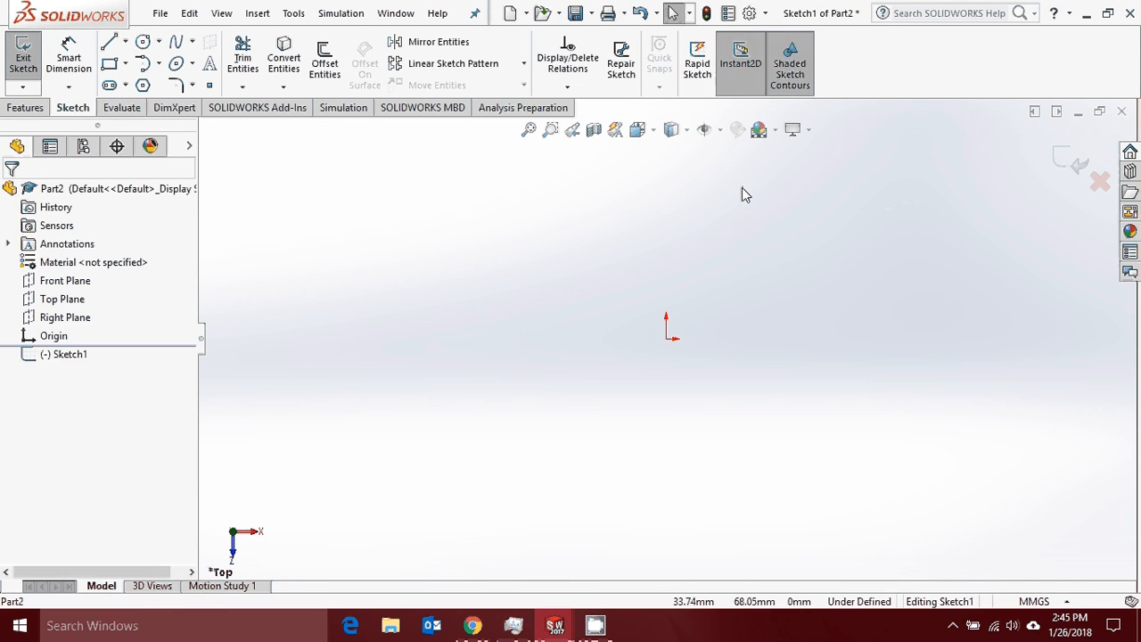
- Sketch a center rectangle about 105 mm wide and somewhat taller, centered on the origin
click(126, 64)
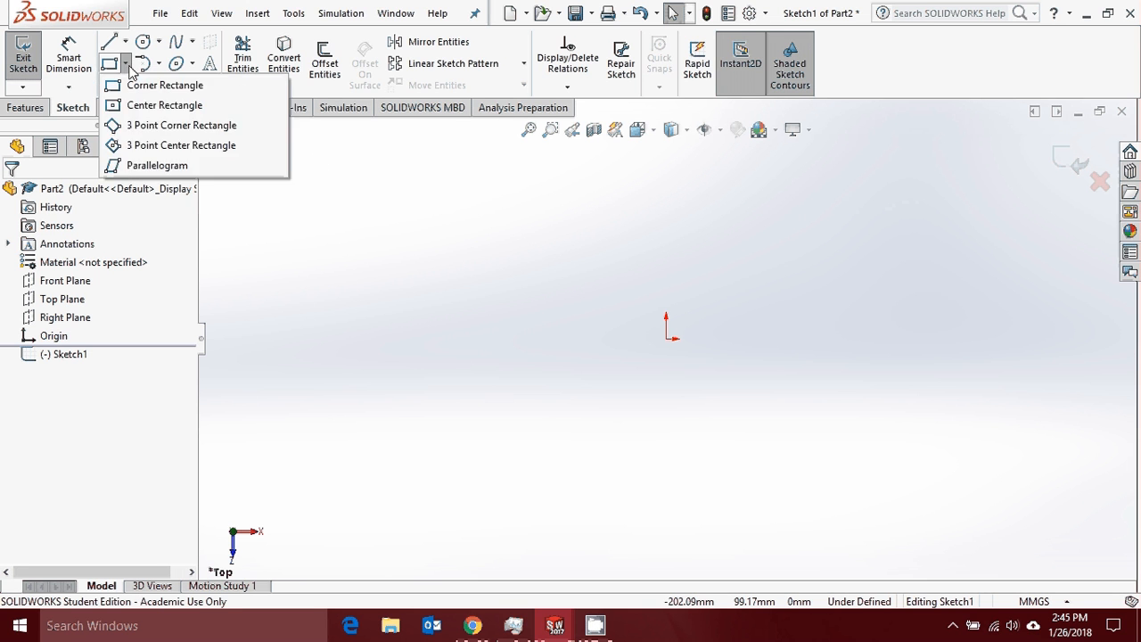
mouse_move(127, 67)
click(161, 105)
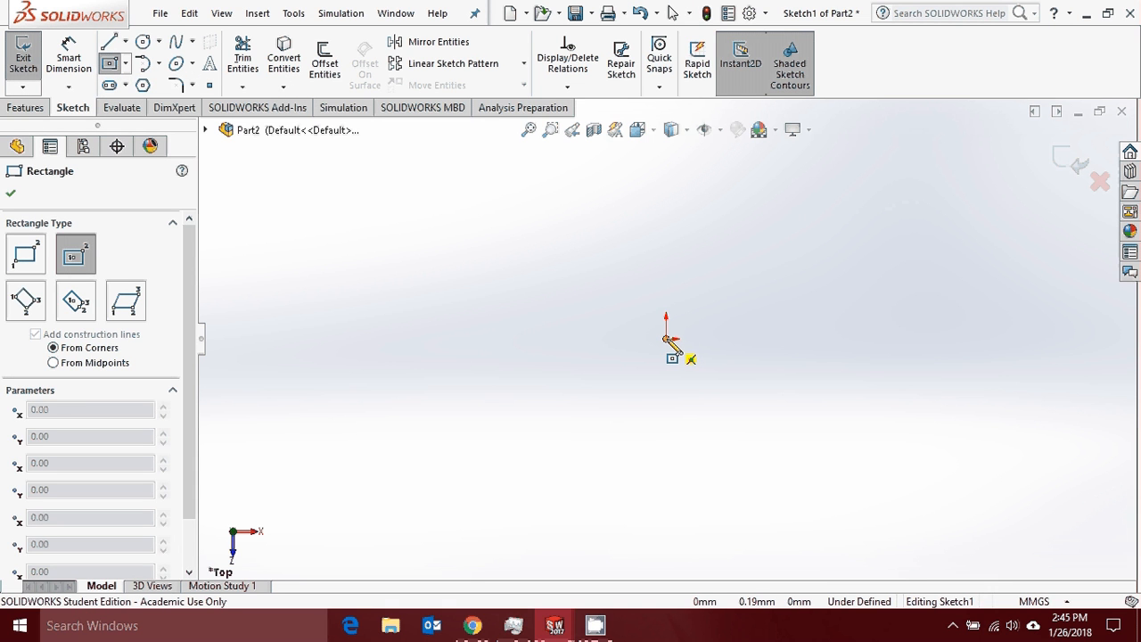
click(666, 339)
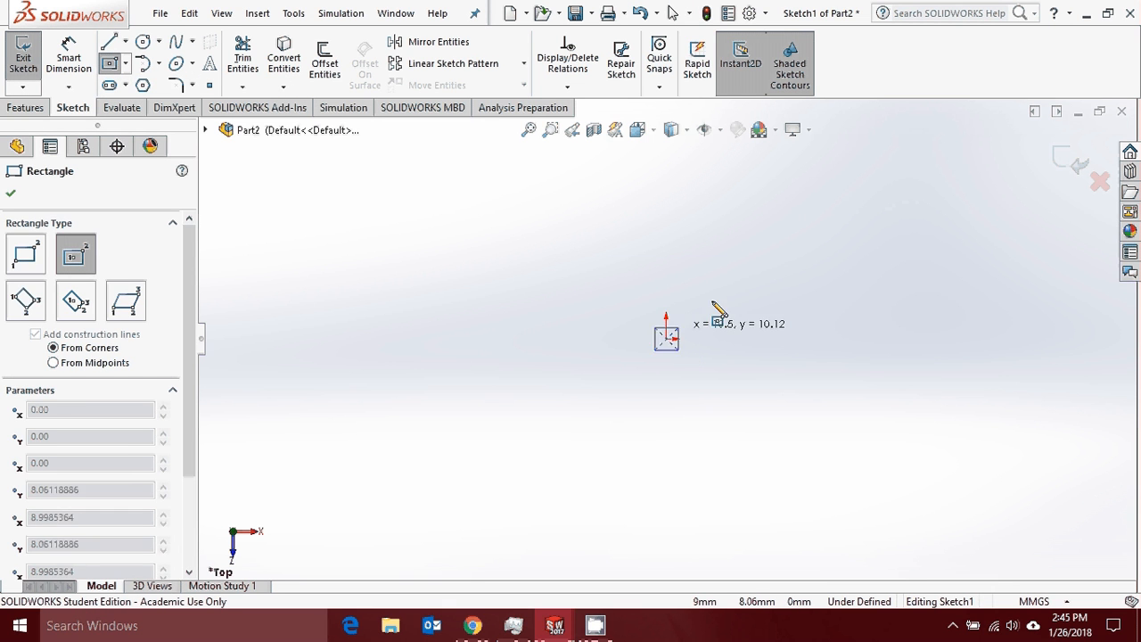
click(782, 198)
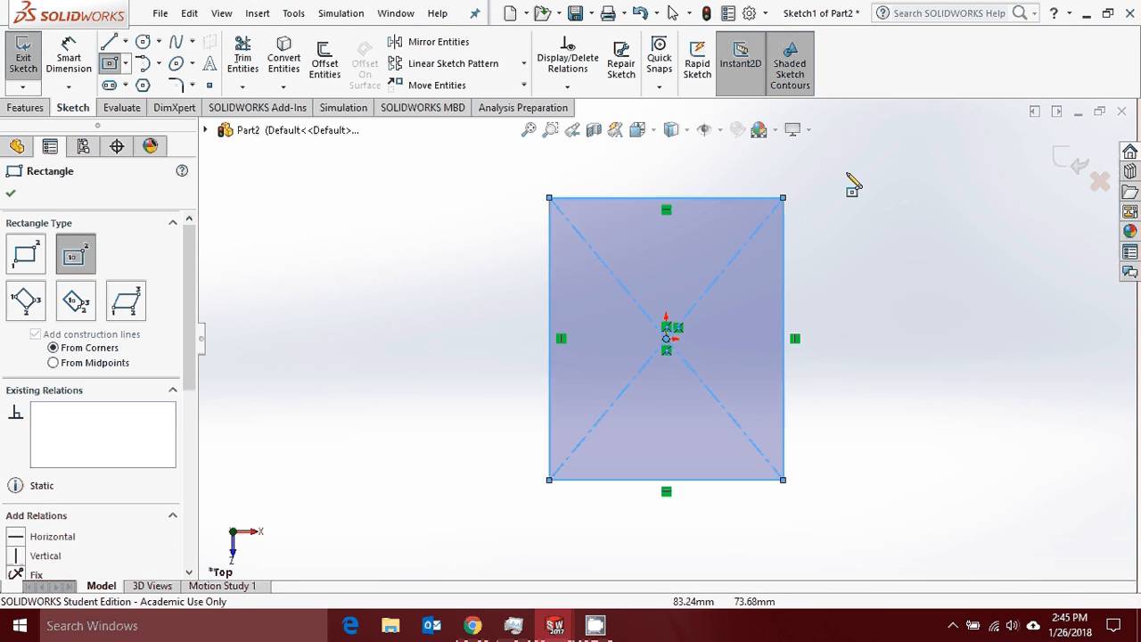
- Dimension the rectangle's width and height to 240 mm each, with MMGS as the unit system
click(79, 55)
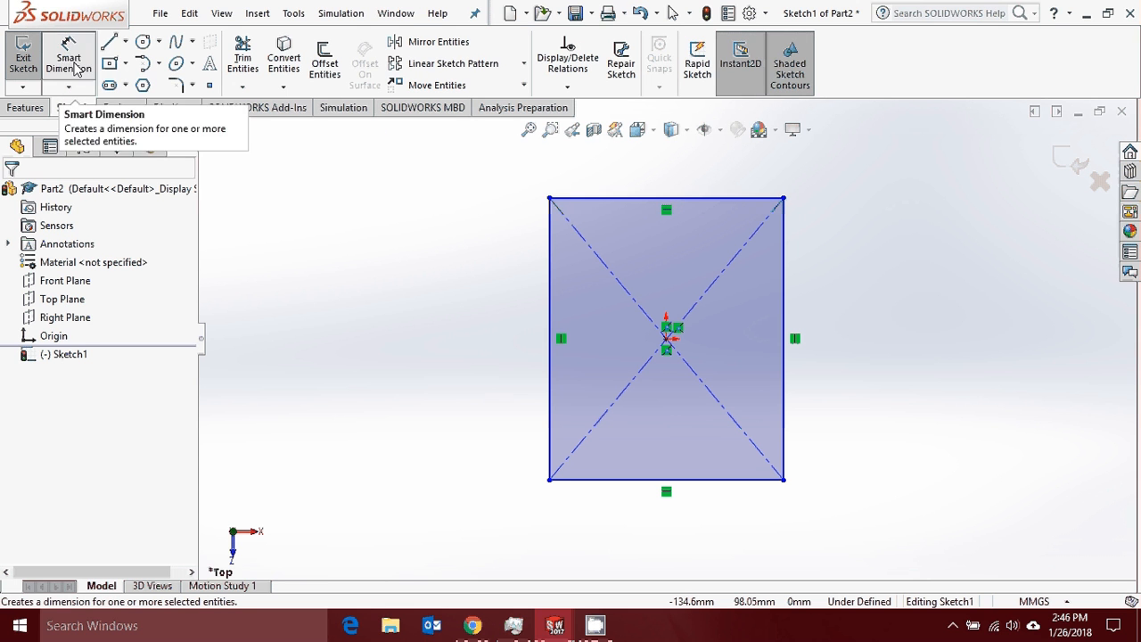
click(633, 200)
click(693, 183)
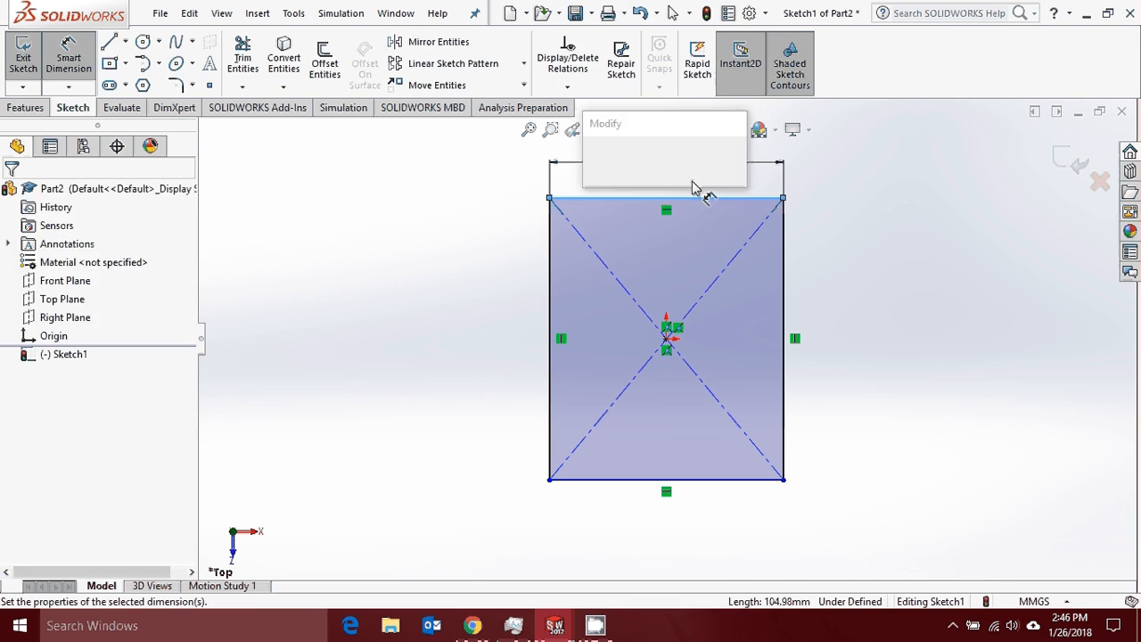
text(240)
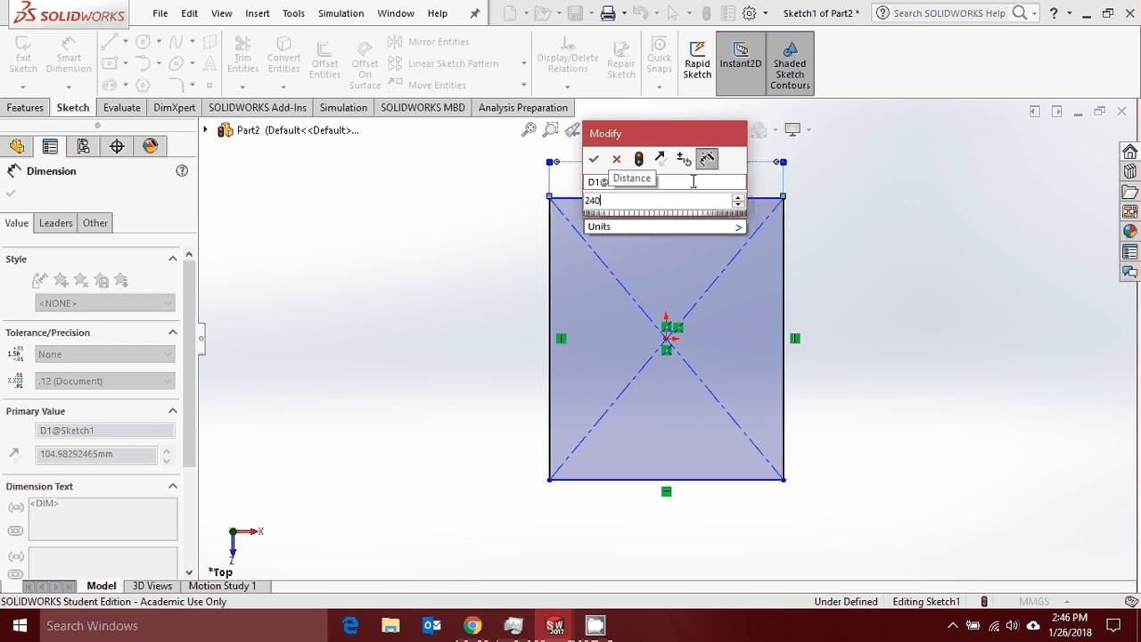
key(Return)
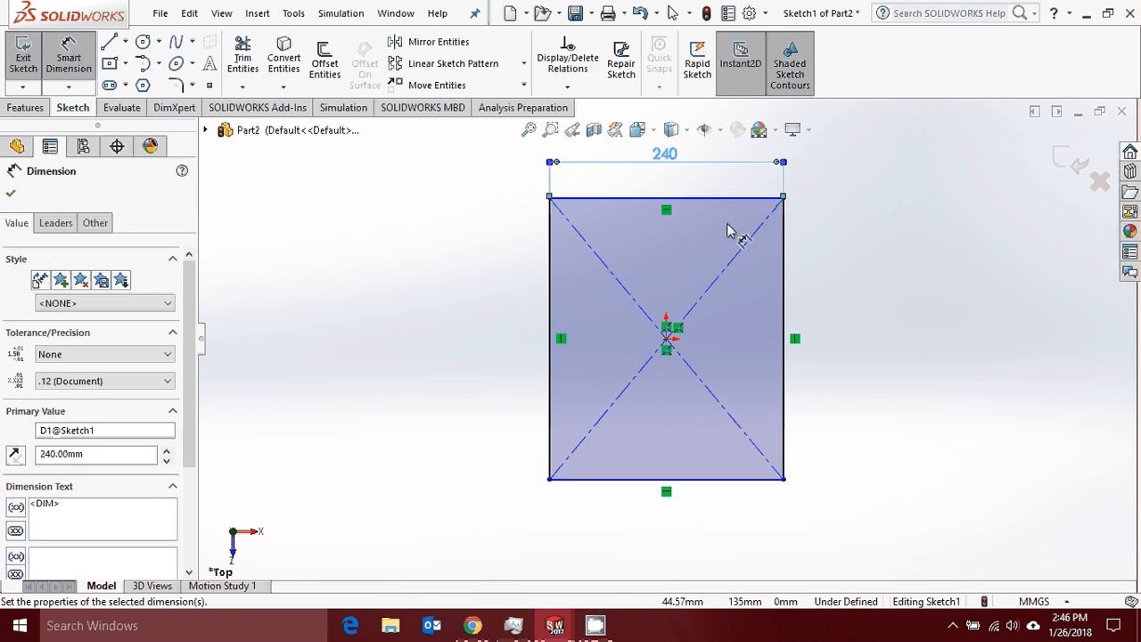
click(783, 276)
click(849, 308)
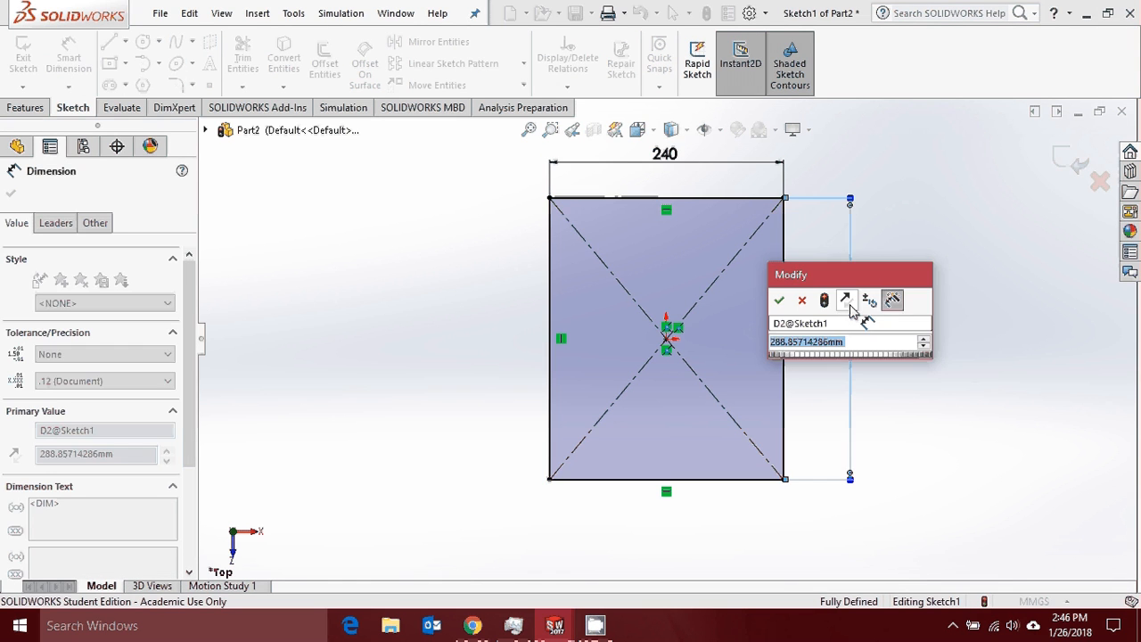
text(240)
key(Return)
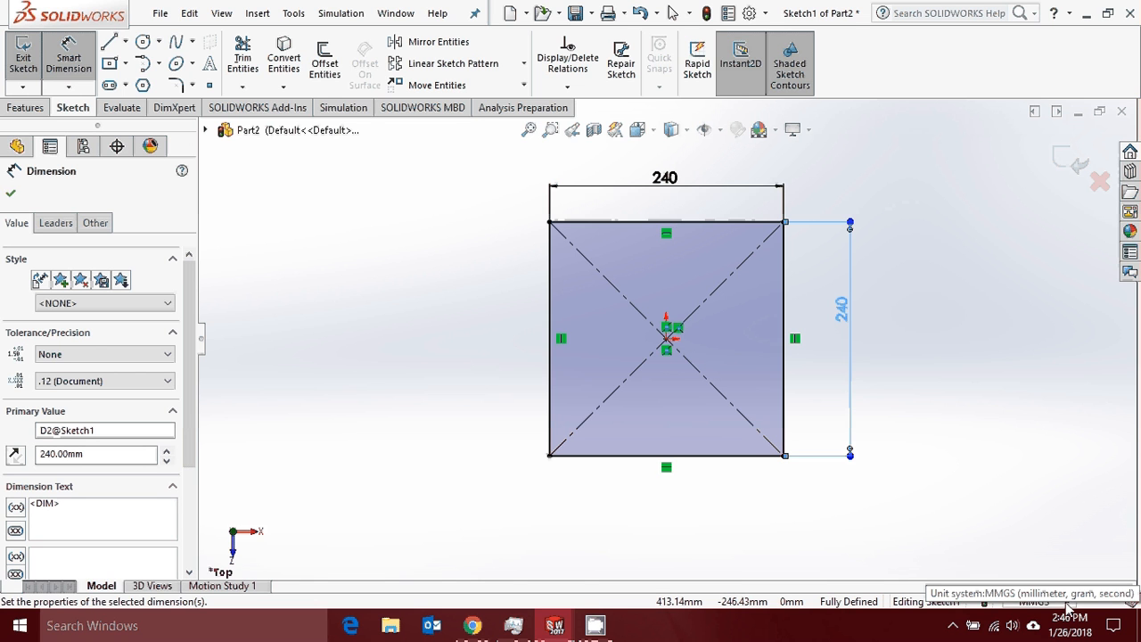
click(1065, 603)
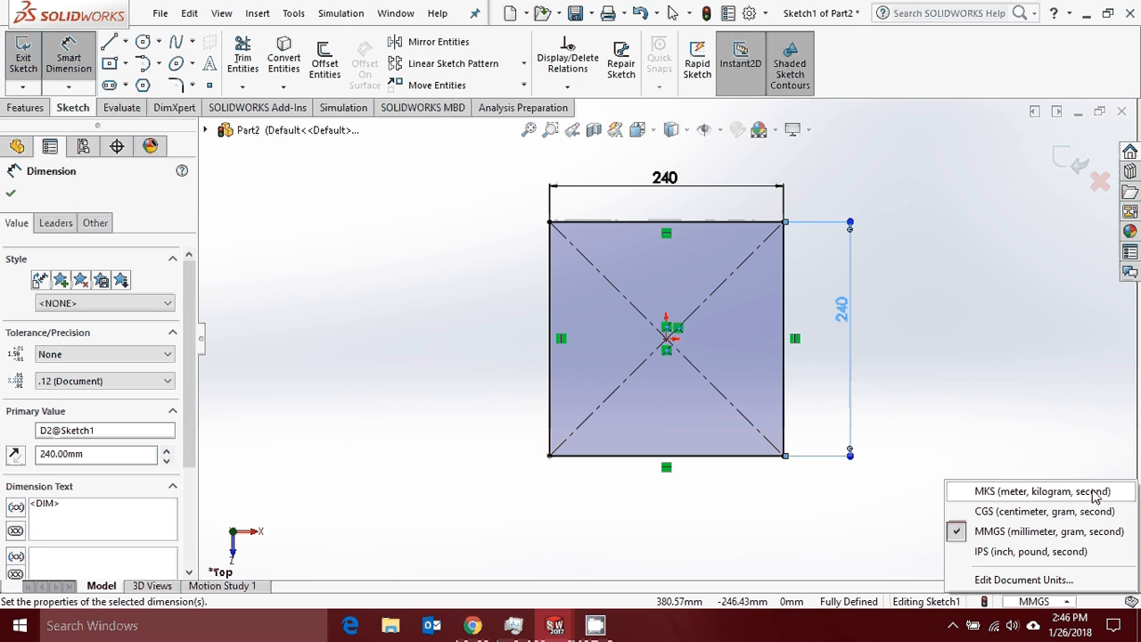
click(1034, 532)
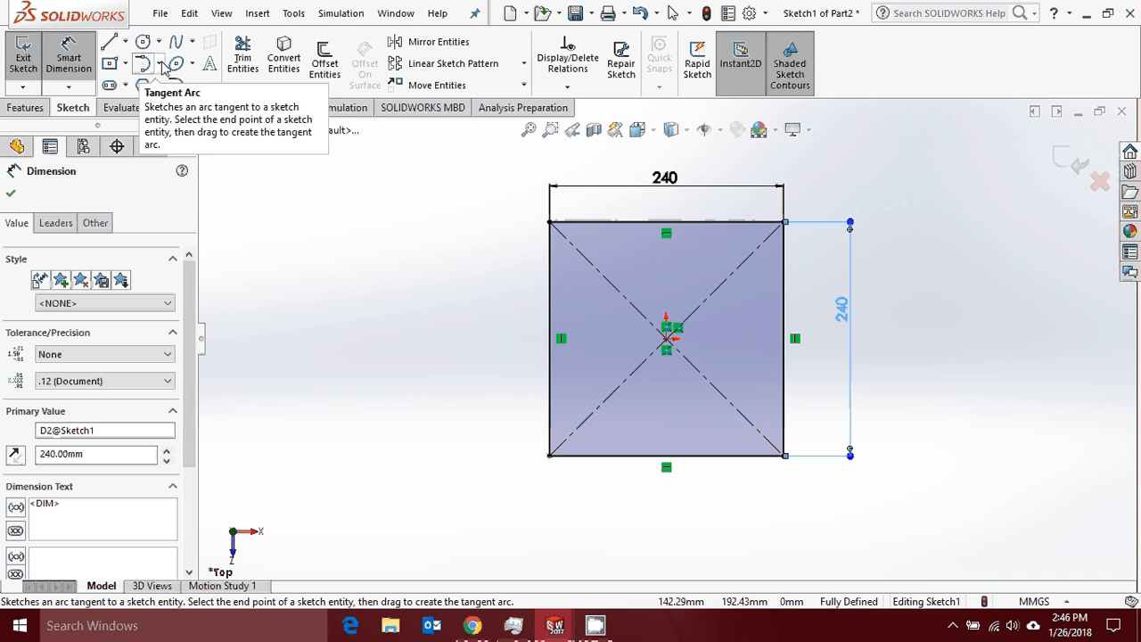
- Draw a tangent arc from the rectangle's upper-left corner to its lower-left corner, bulging outward as a semicircle
click(162, 66)
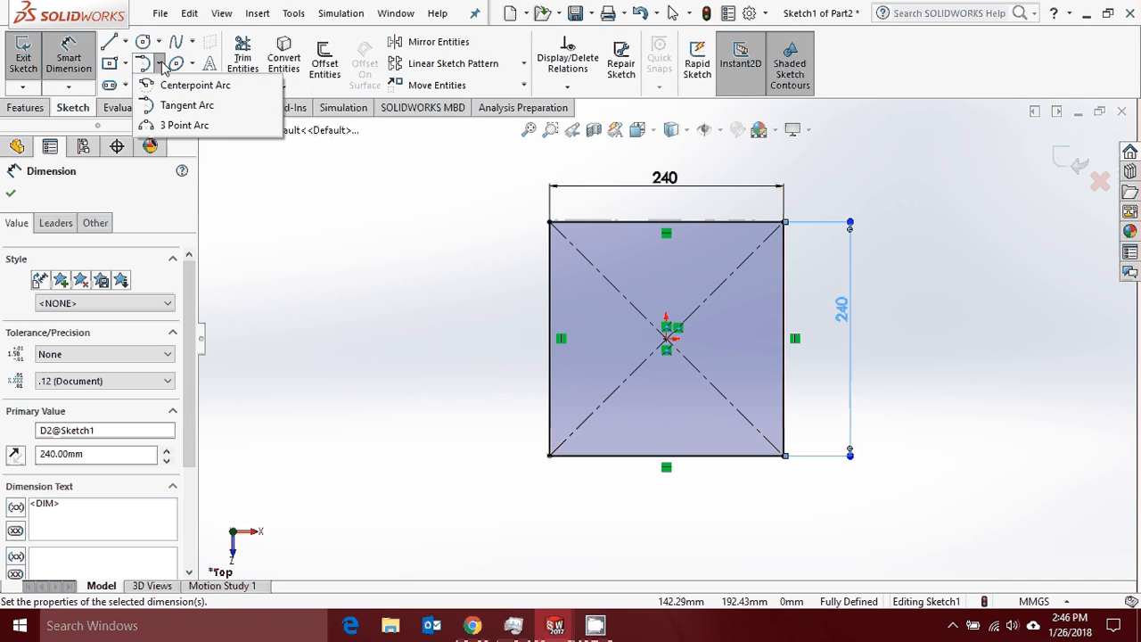
click(188, 107)
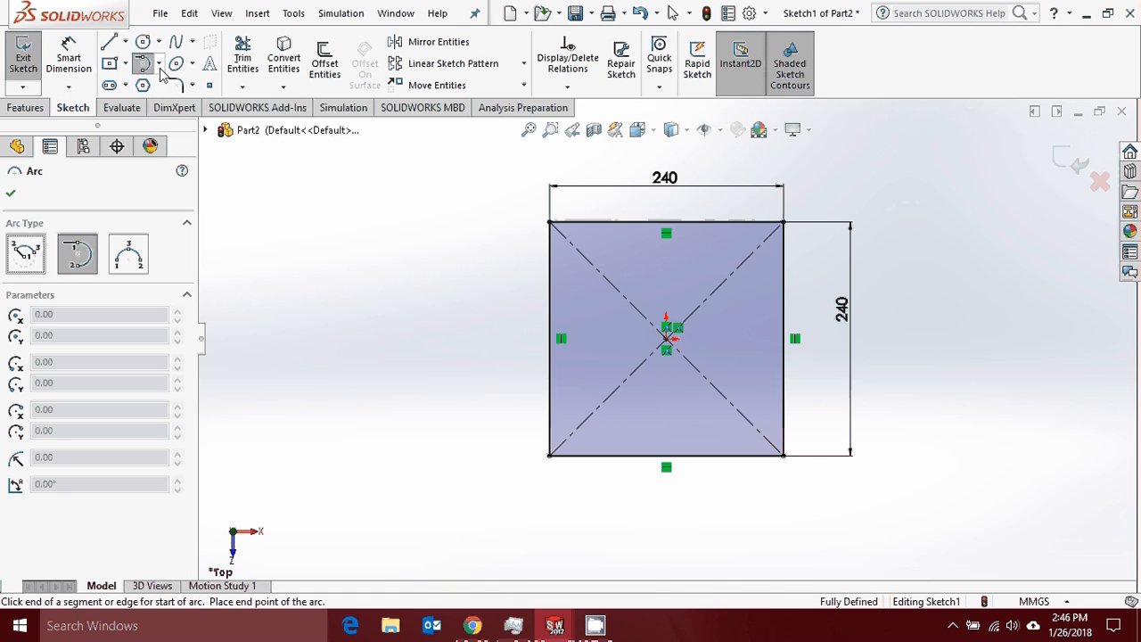
click(550, 223)
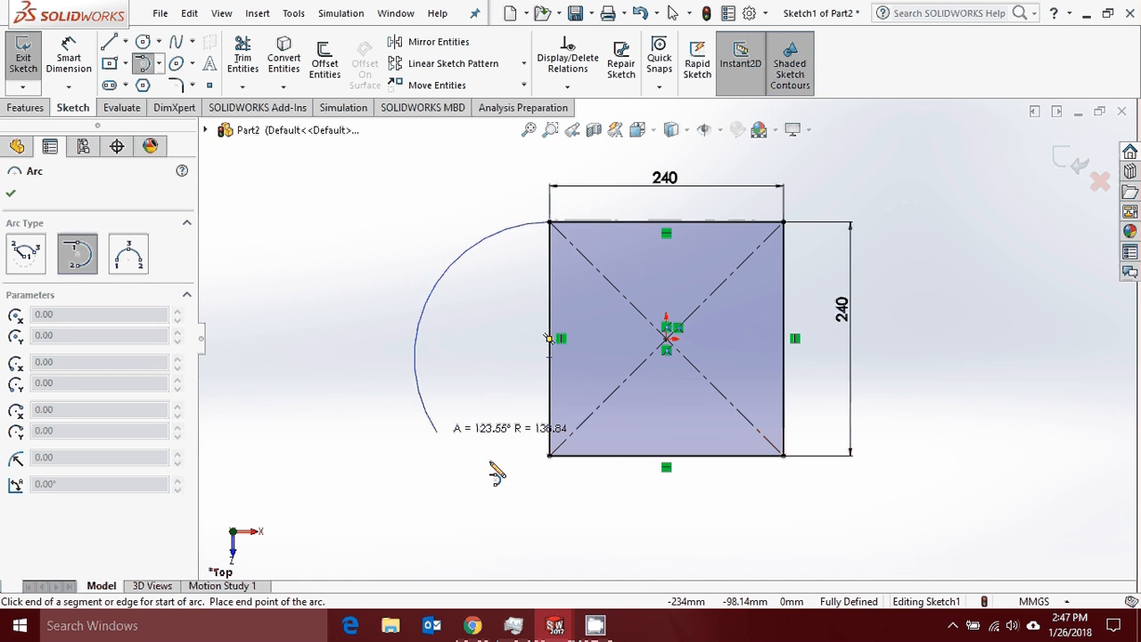
click(550, 456)
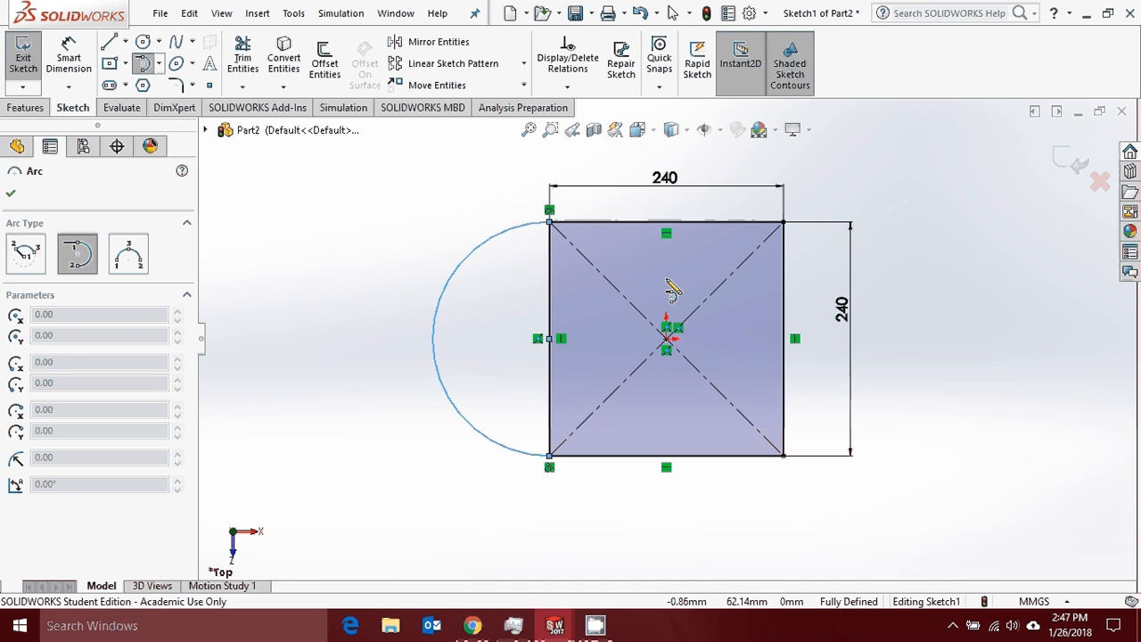
- Trim away the rectangle's vertical side next to the arc using Trim to closest, leaving one closed profile
click(253, 88)
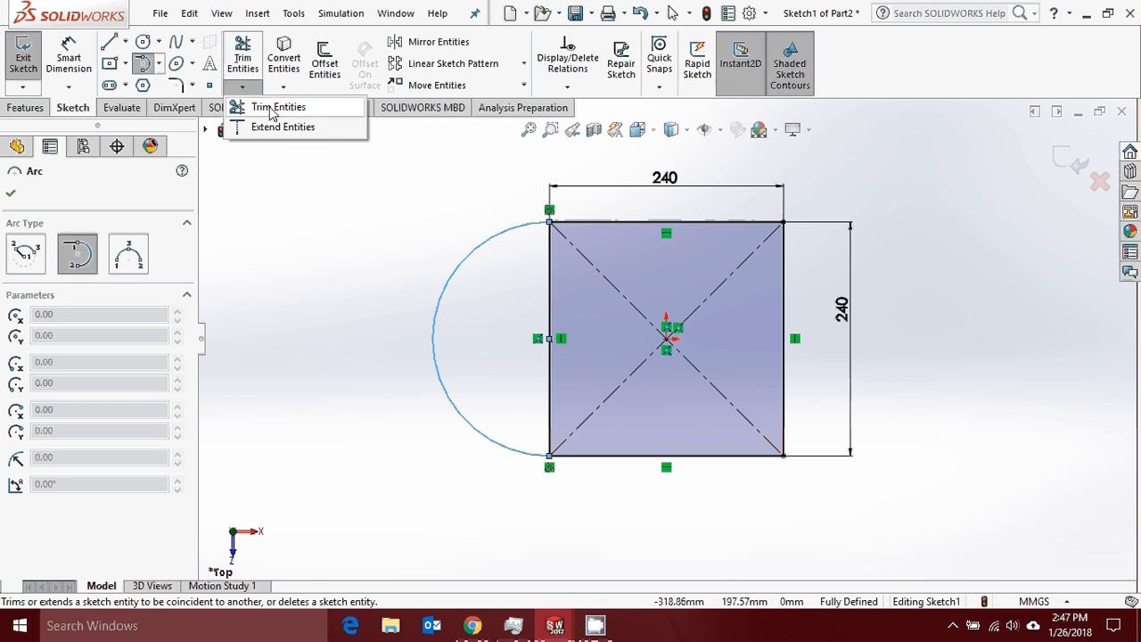
click(267, 108)
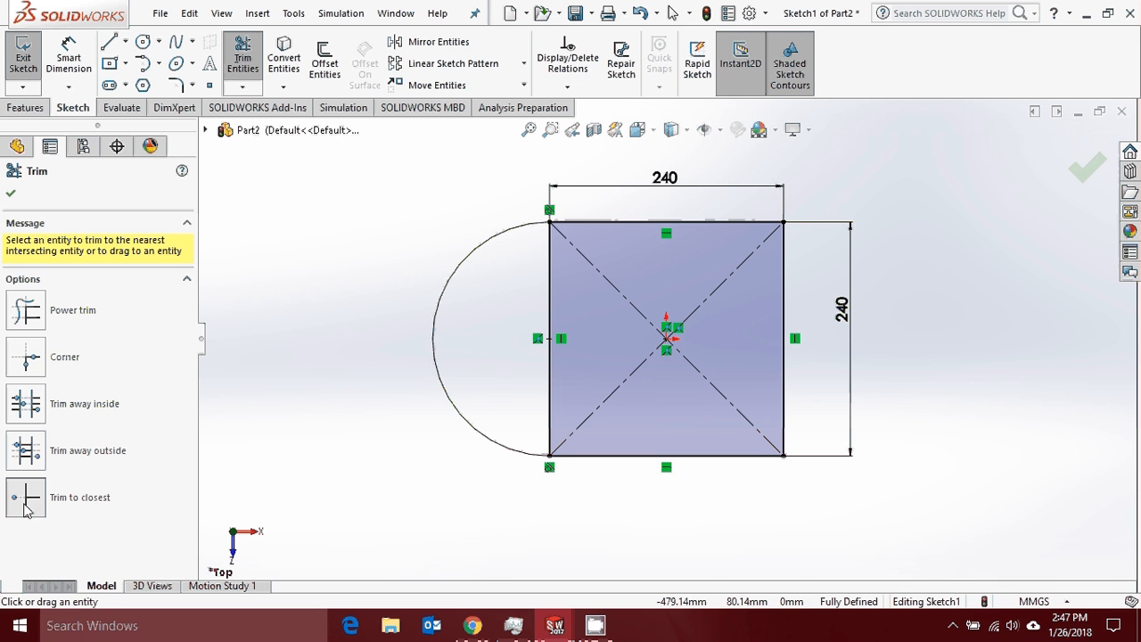
click(553, 282)
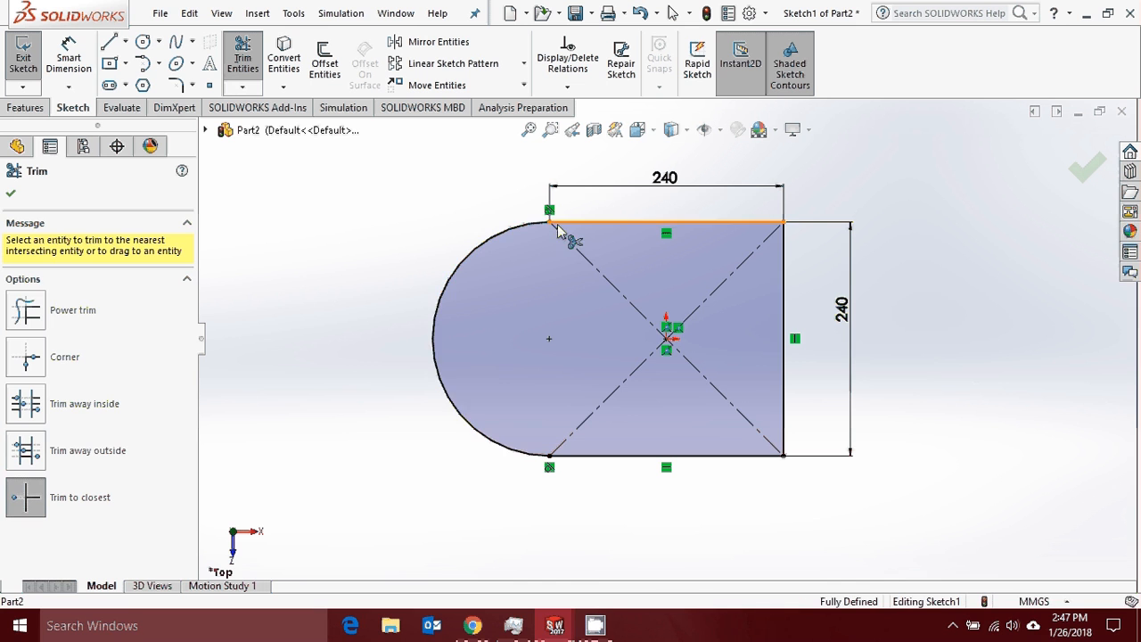
click(10, 505)
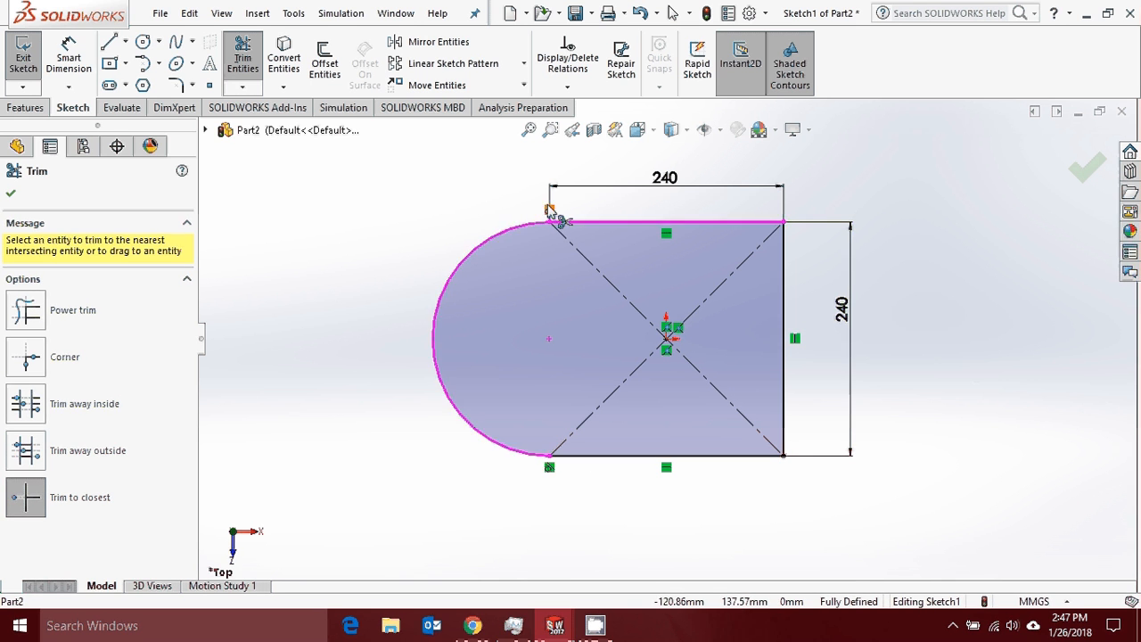
click(1090, 172)
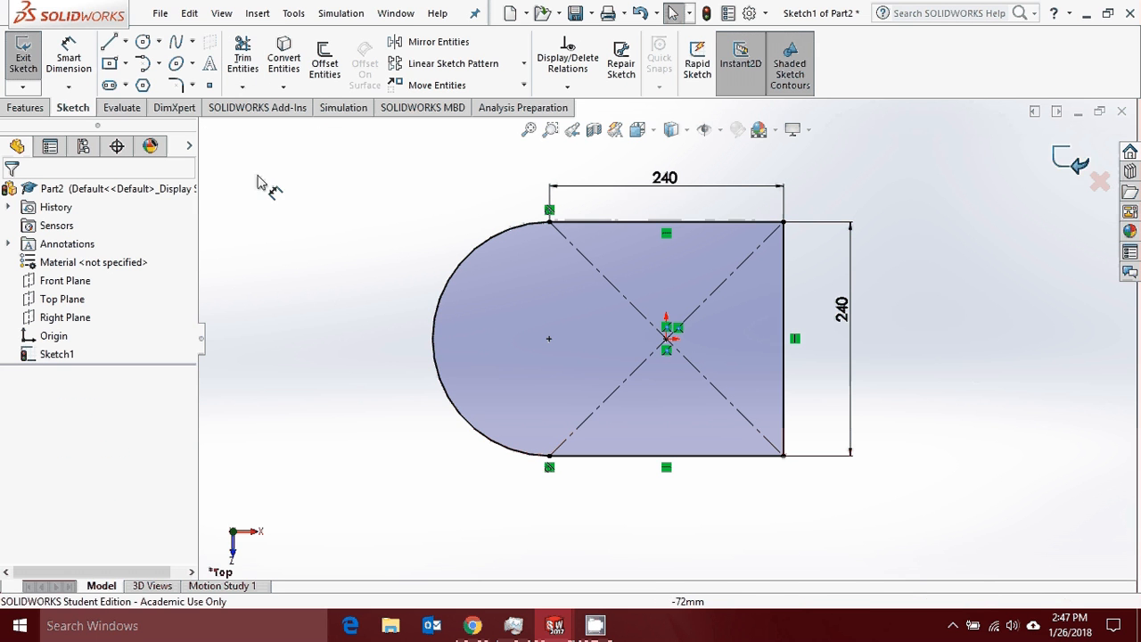
- Exit the finished profile sketch and switch to the isometric view
click(31, 57)
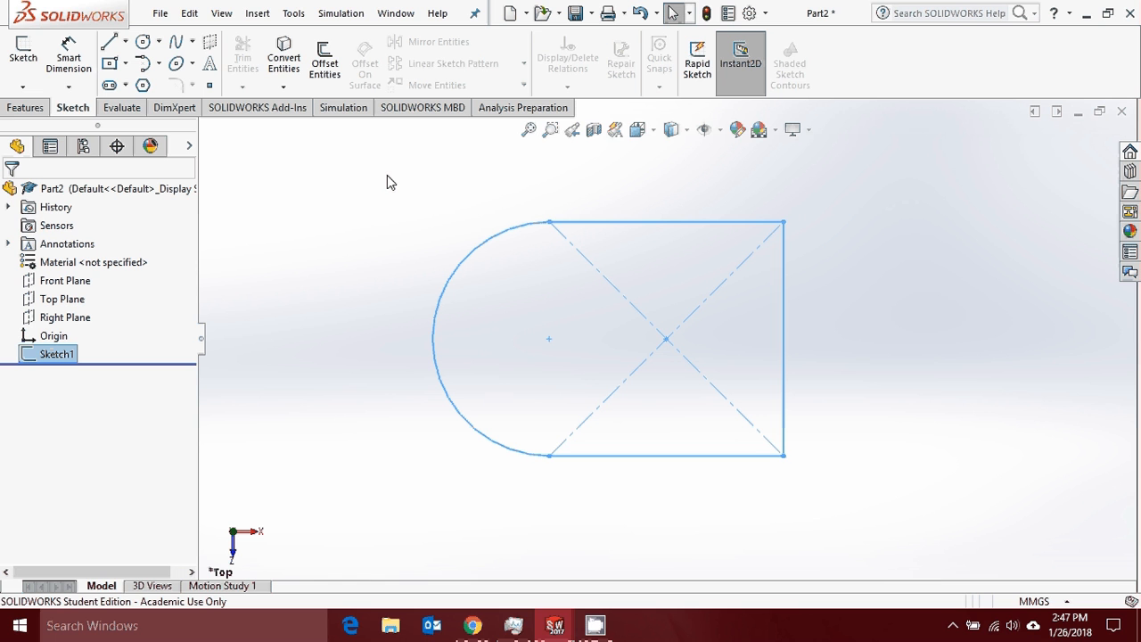
click(653, 131)
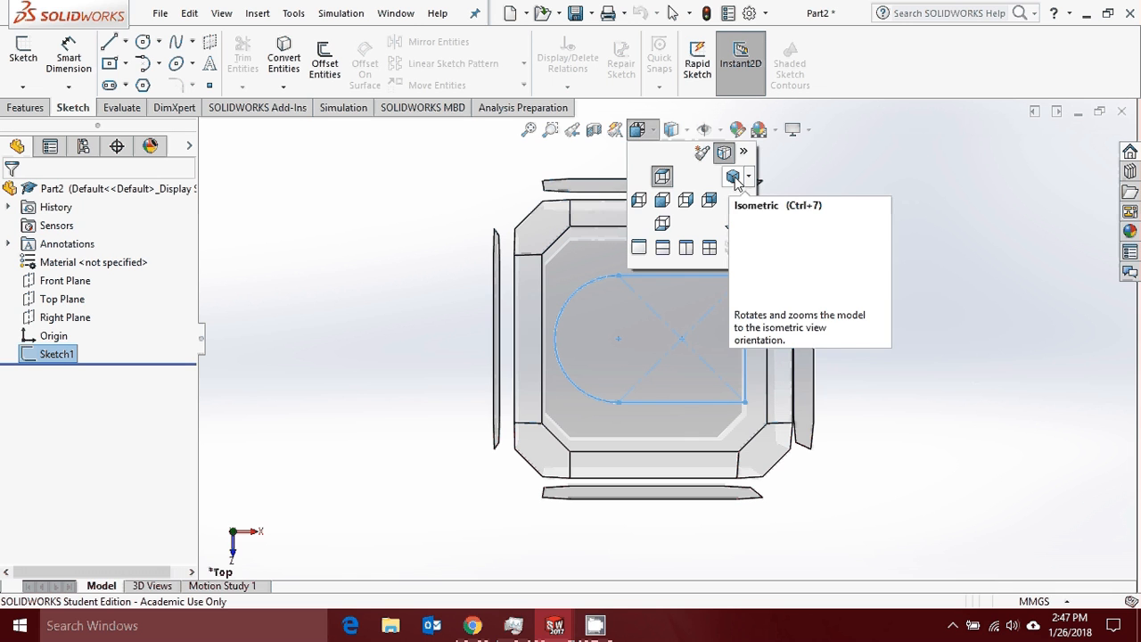
click(734, 178)
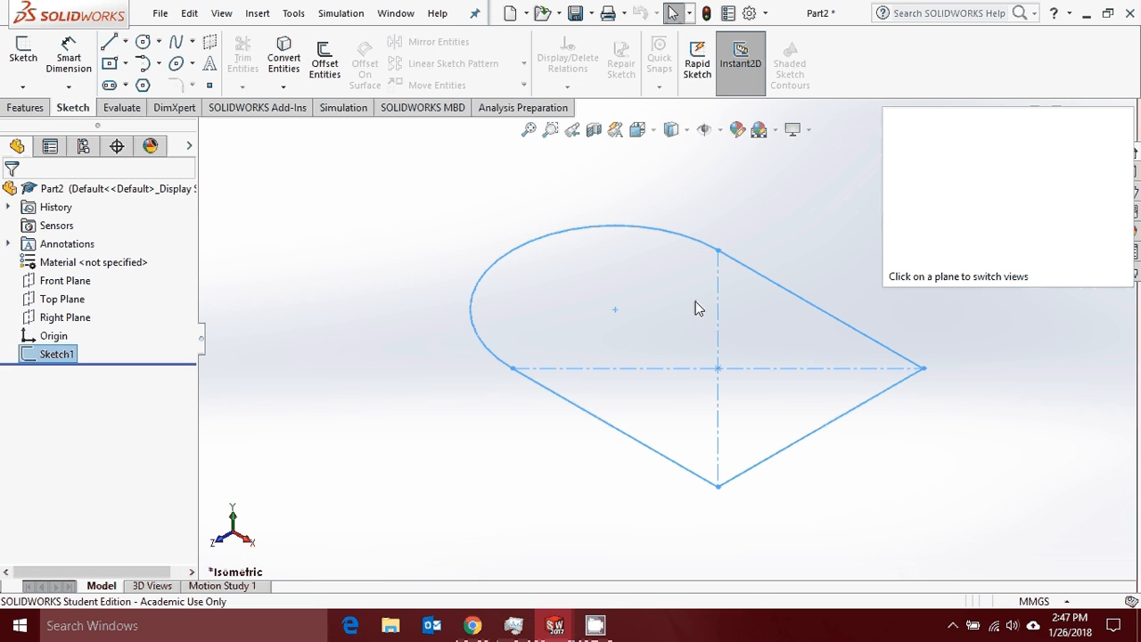
click(25, 108)
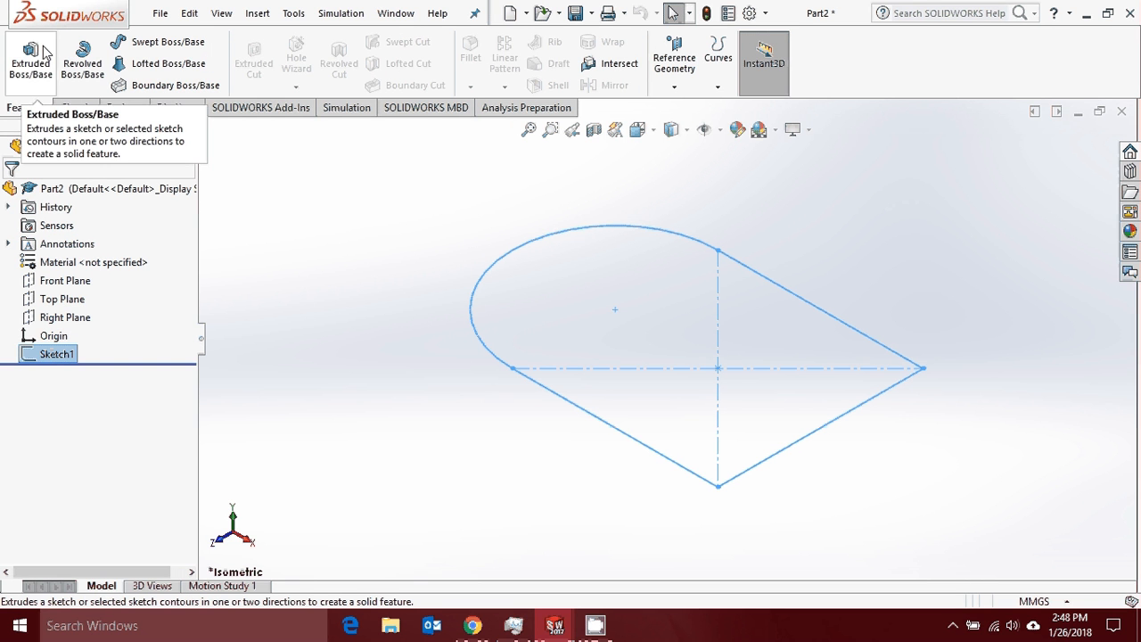
click(43, 53)
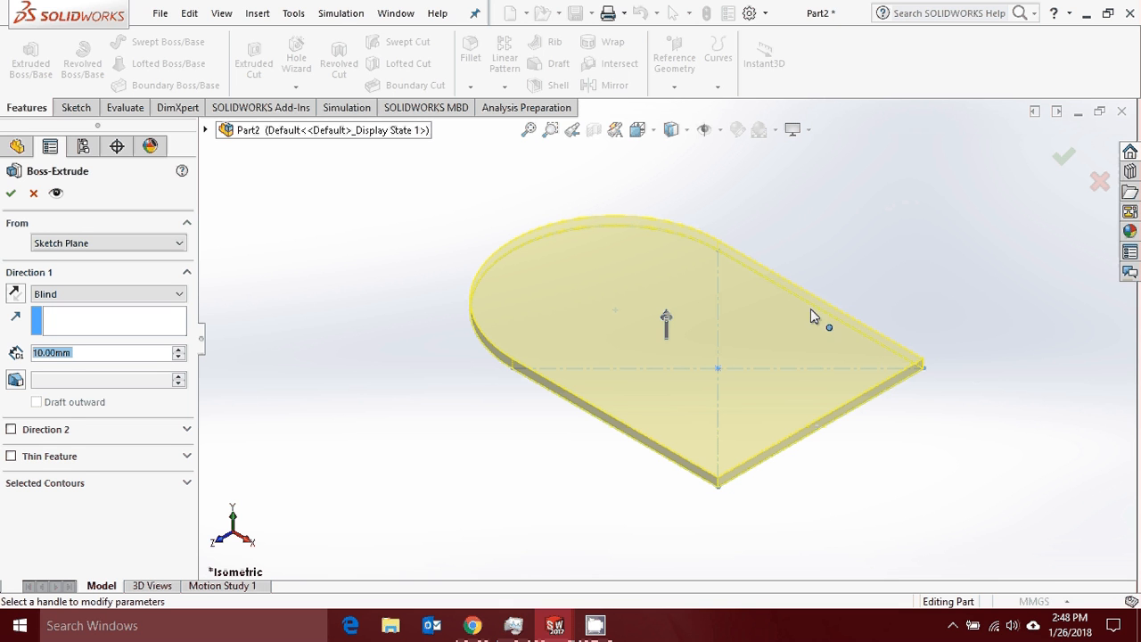
click(33, 193)
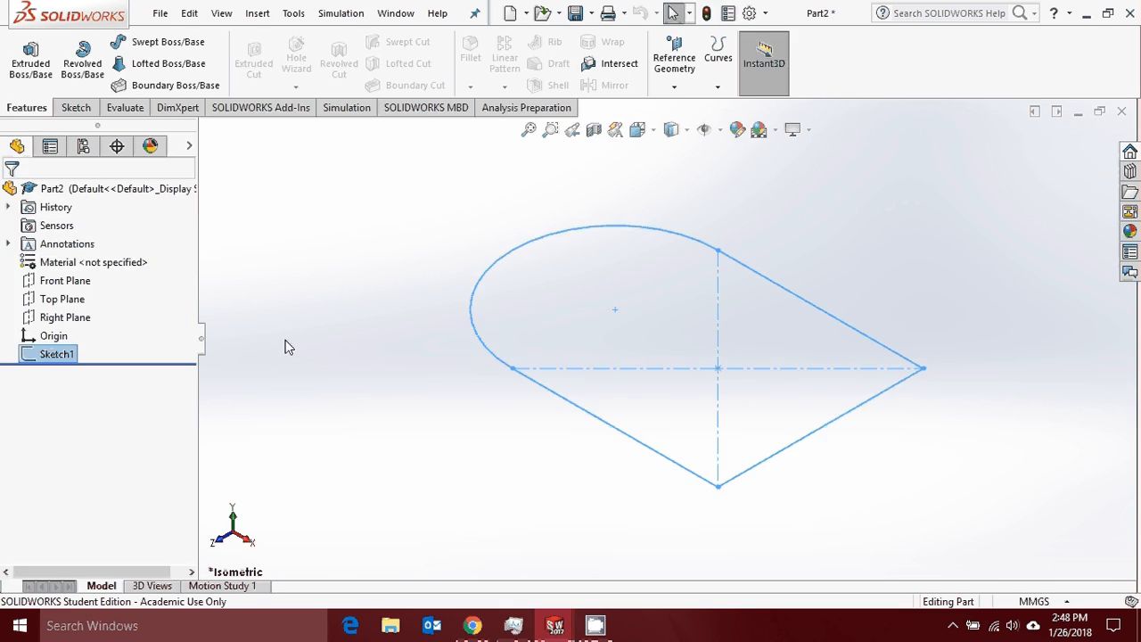
- Extrude the round-ended base profile as a blind boss to a depth of 20 mm
click(50, 354)
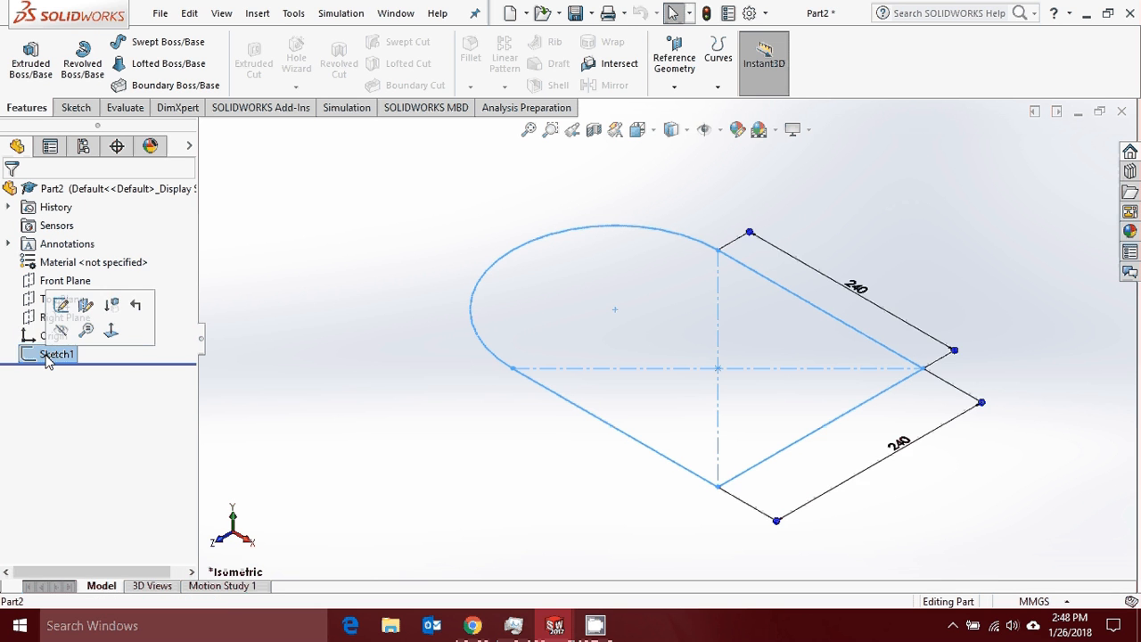
click(33, 341)
click(38, 358)
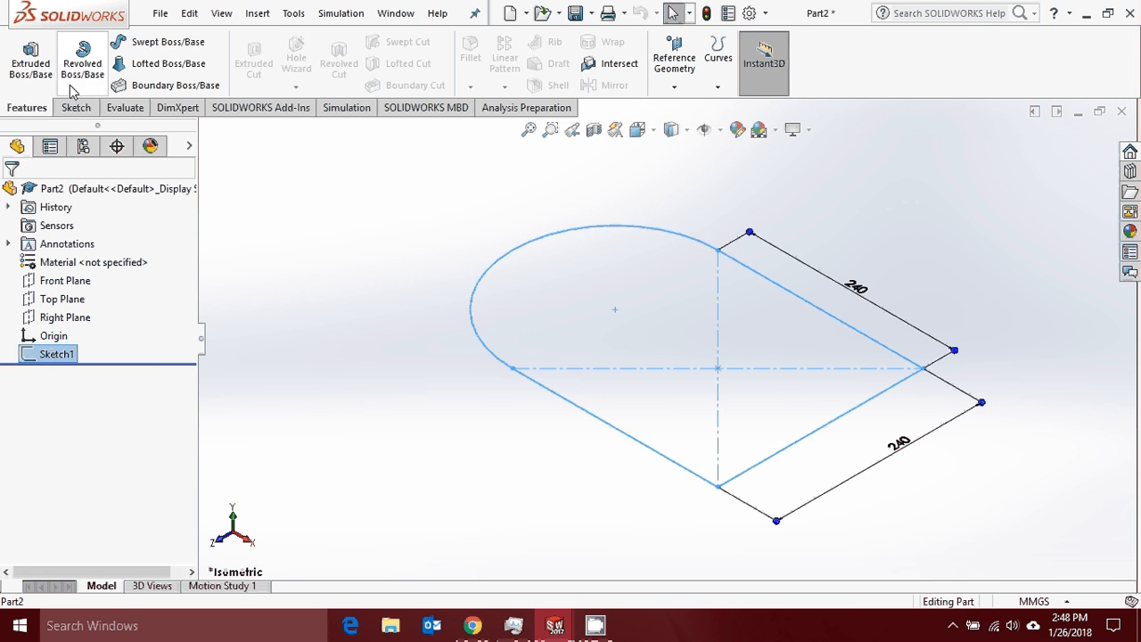
click(30, 59)
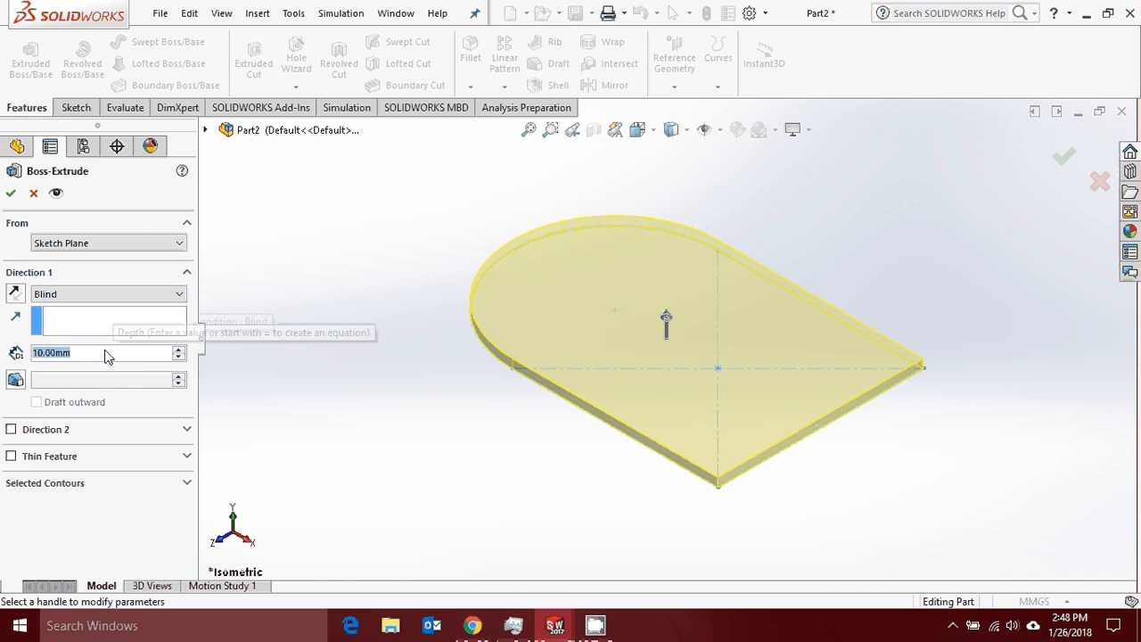
text(20mm)
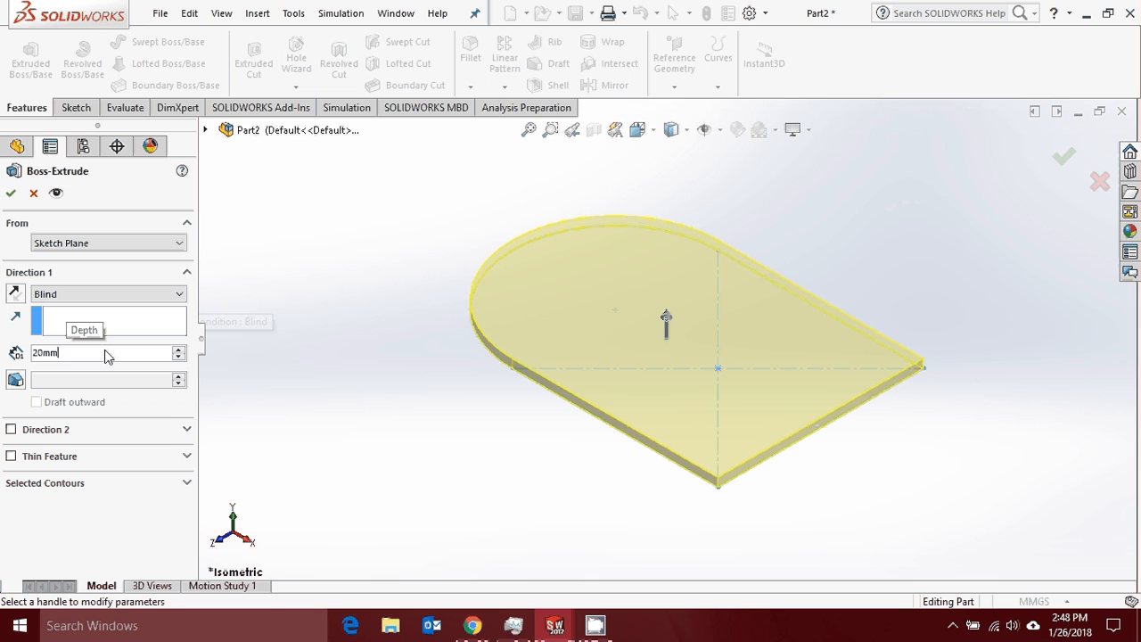
key(Return)
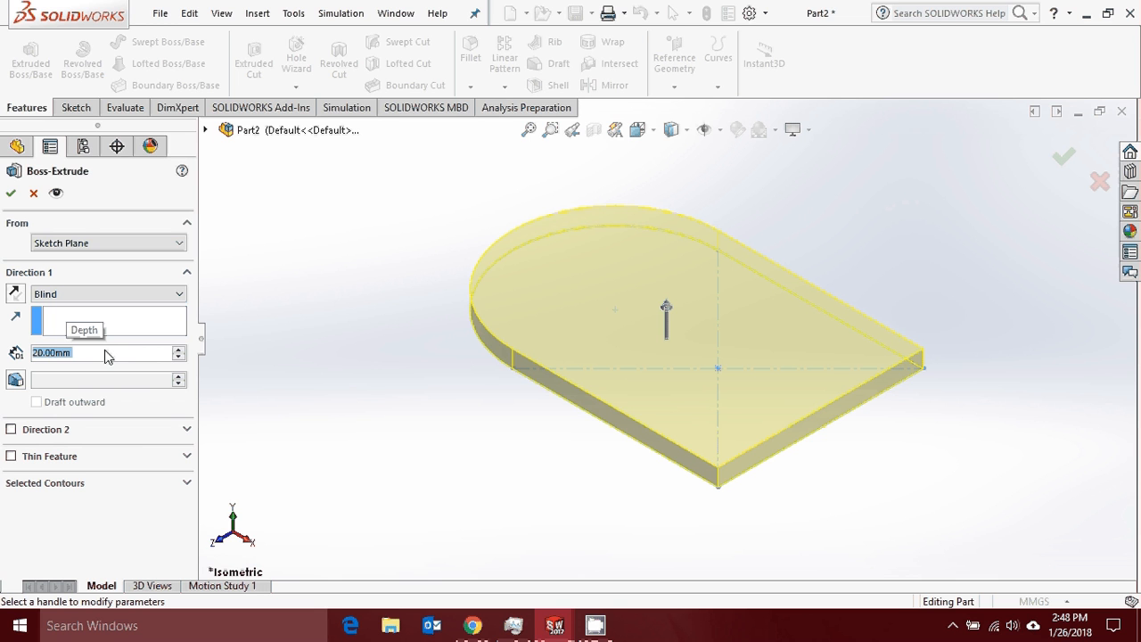
click(11, 193)
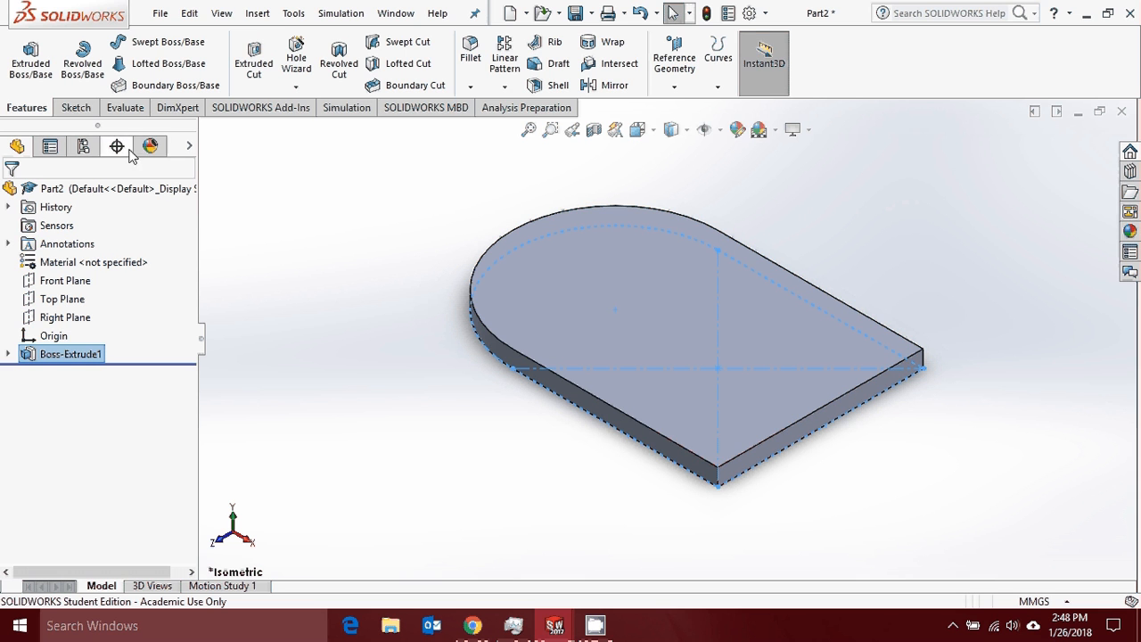
- Start a new sketch on the base plate's upper face and orient the view normal to it
click(76, 107)
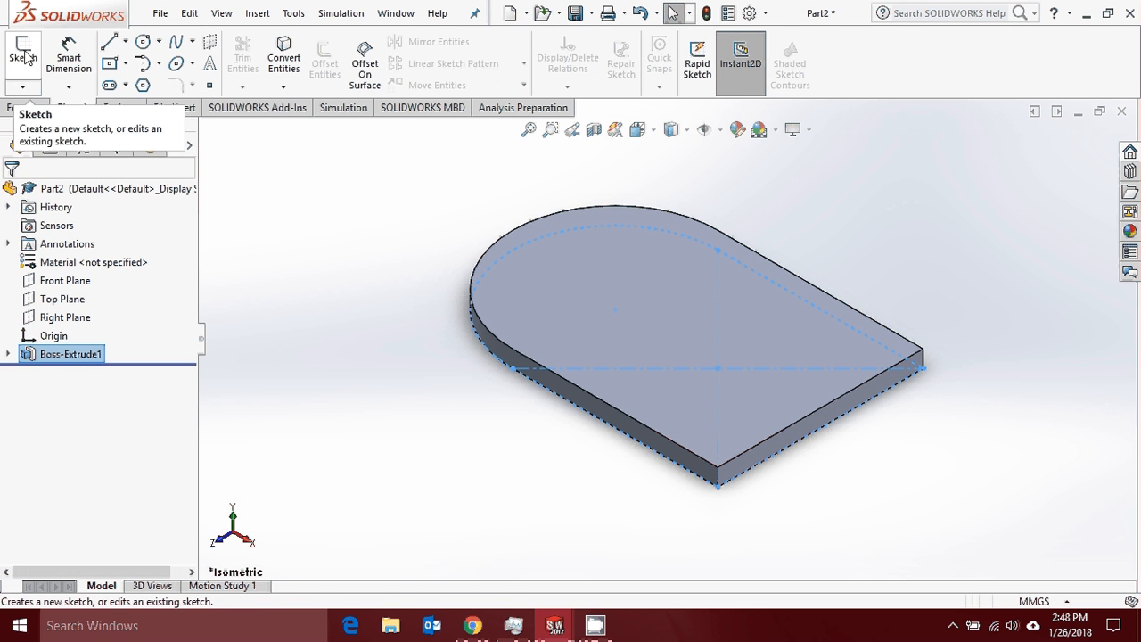
click(23, 54)
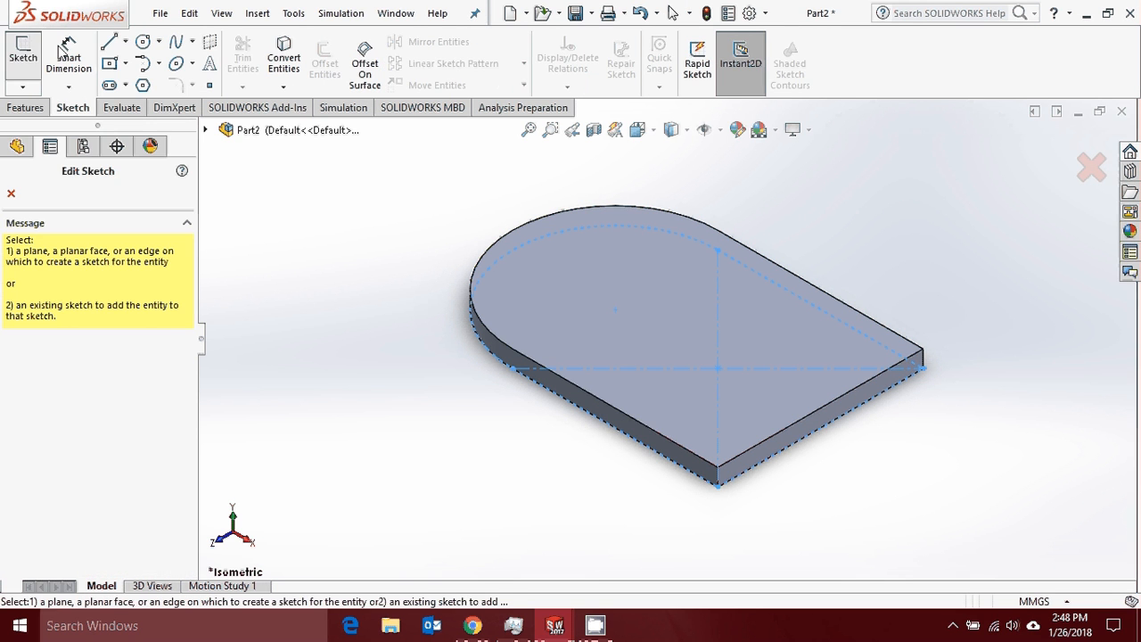
click(708, 331)
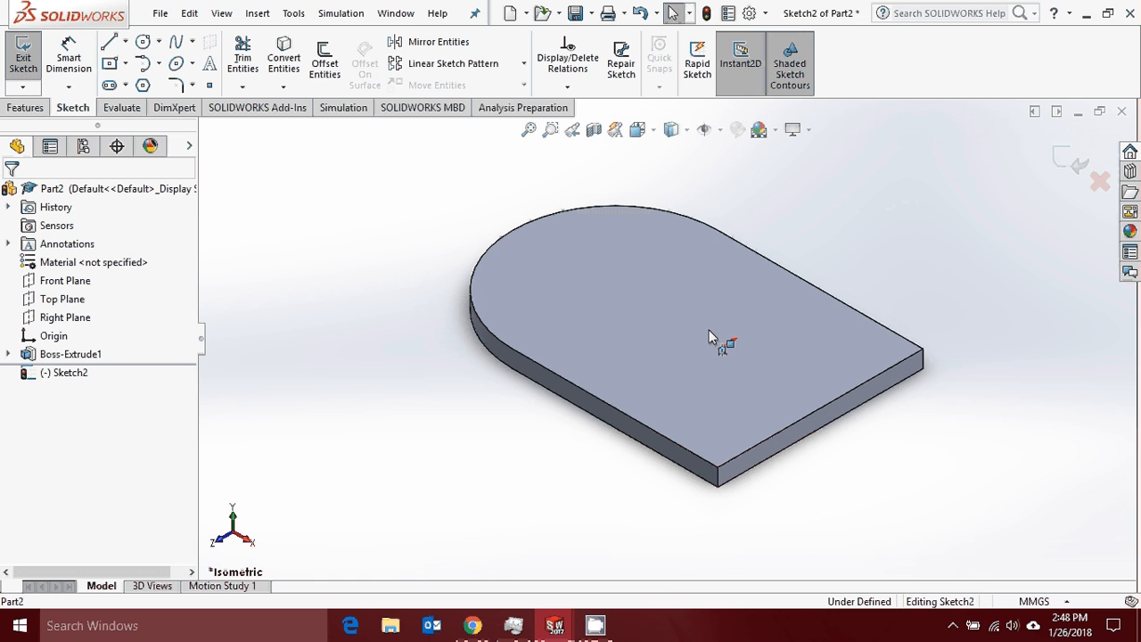
right_click(68, 379)
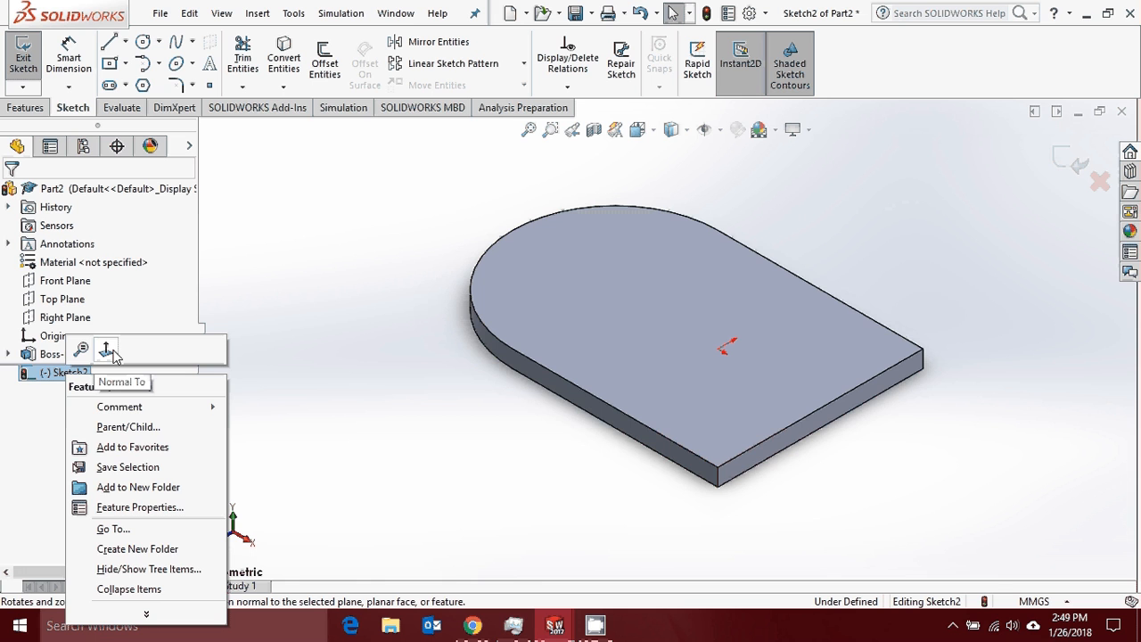
click(108, 350)
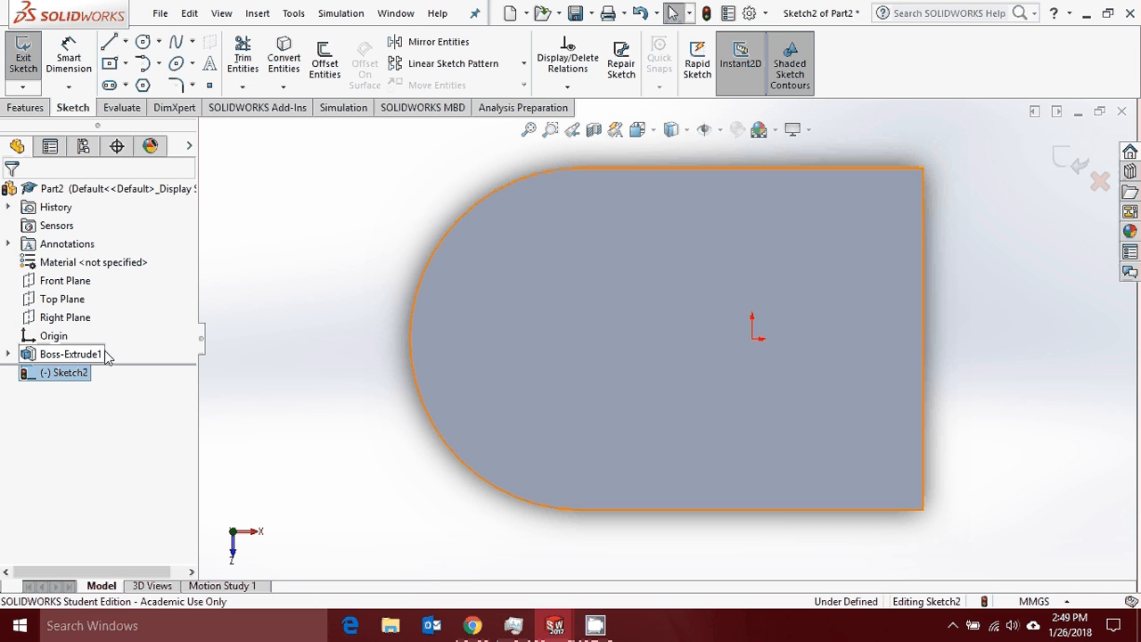
middle_drag(445, 293, 665, 359)
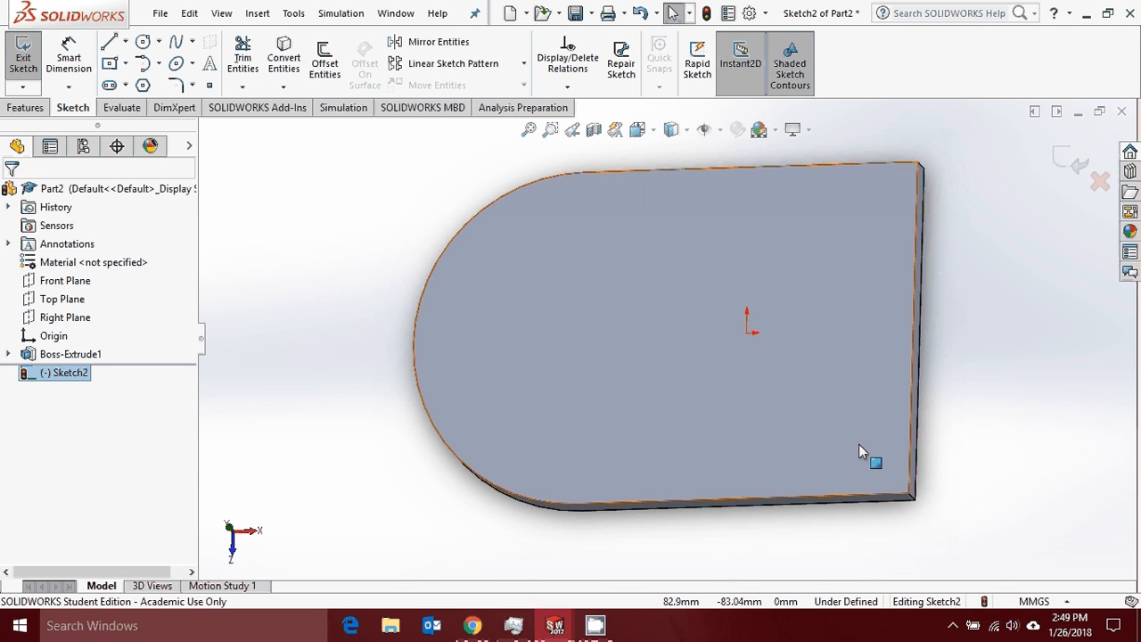
right_click(73, 375)
click(112, 351)
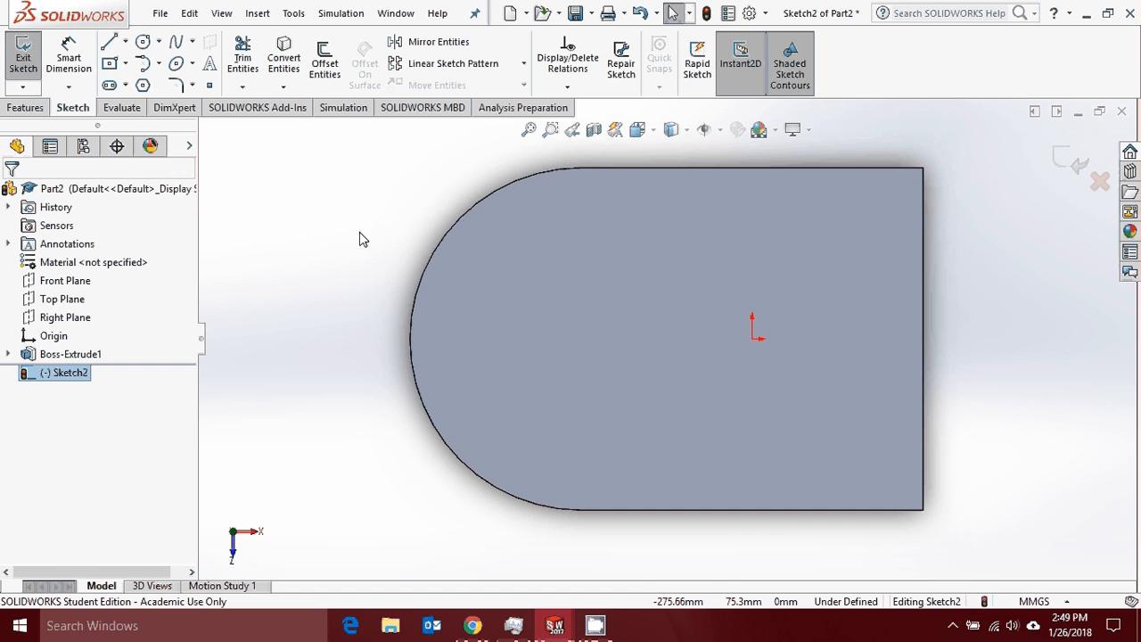
- Draw a corner rectangle about 65 mm wide along the plate's straight end, from its lower-right corner to the opposite long edge
click(127, 63)
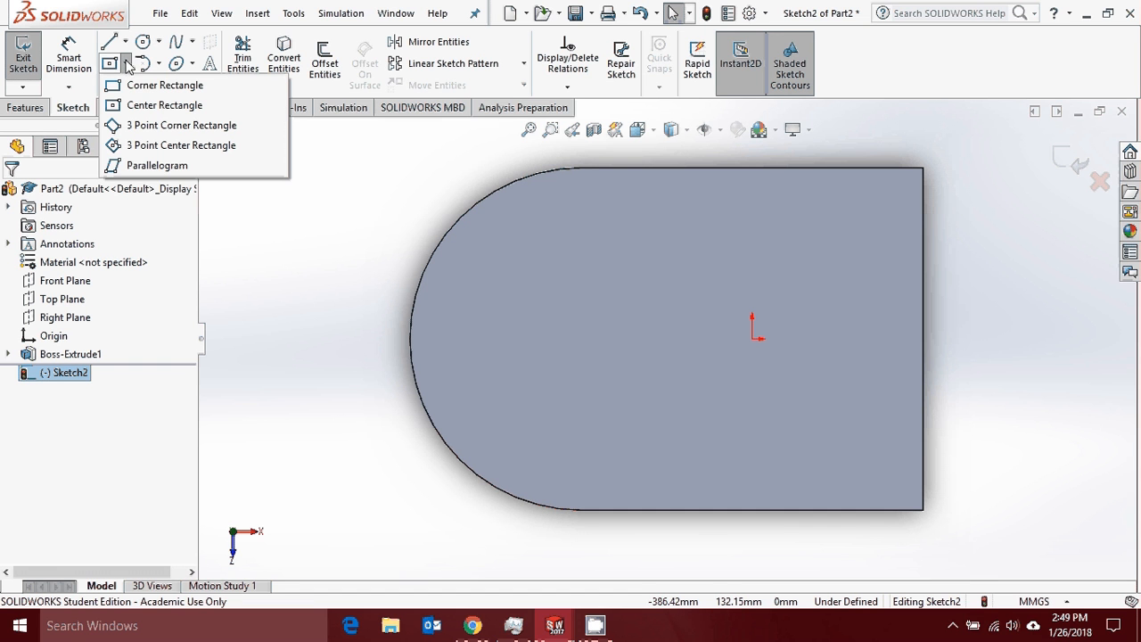
click(164, 86)
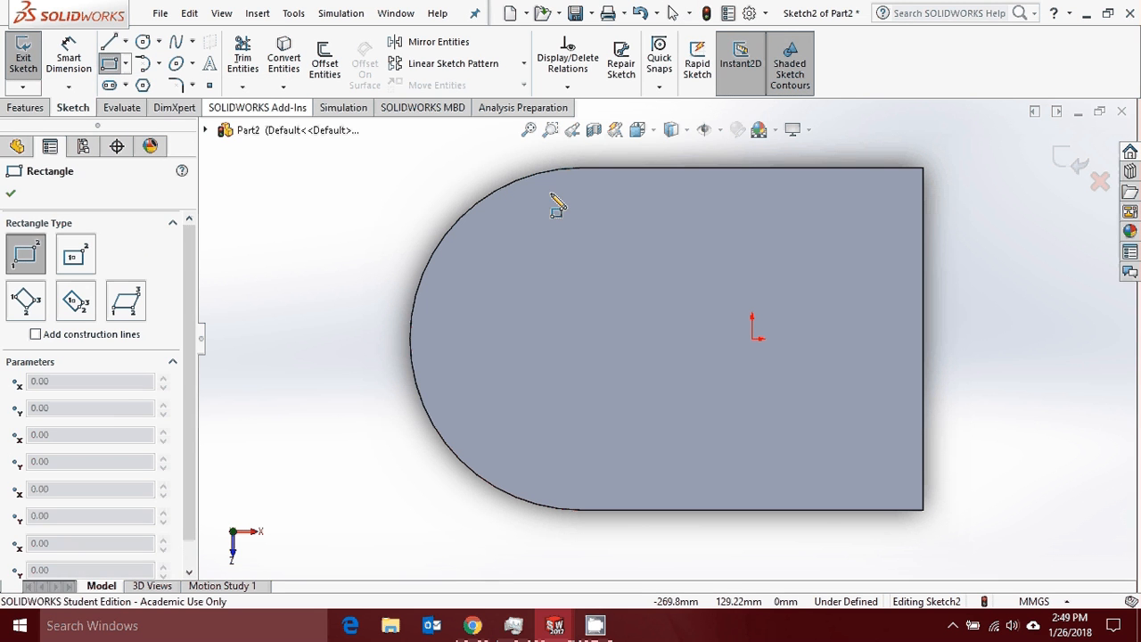
click(923, 510)
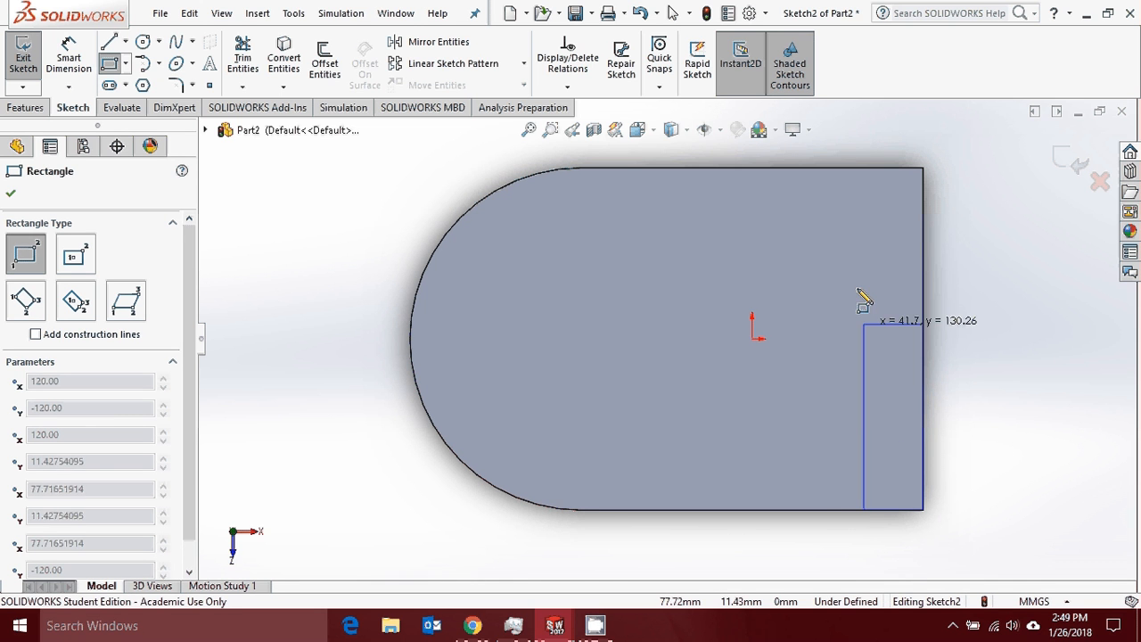
click(834, 168)
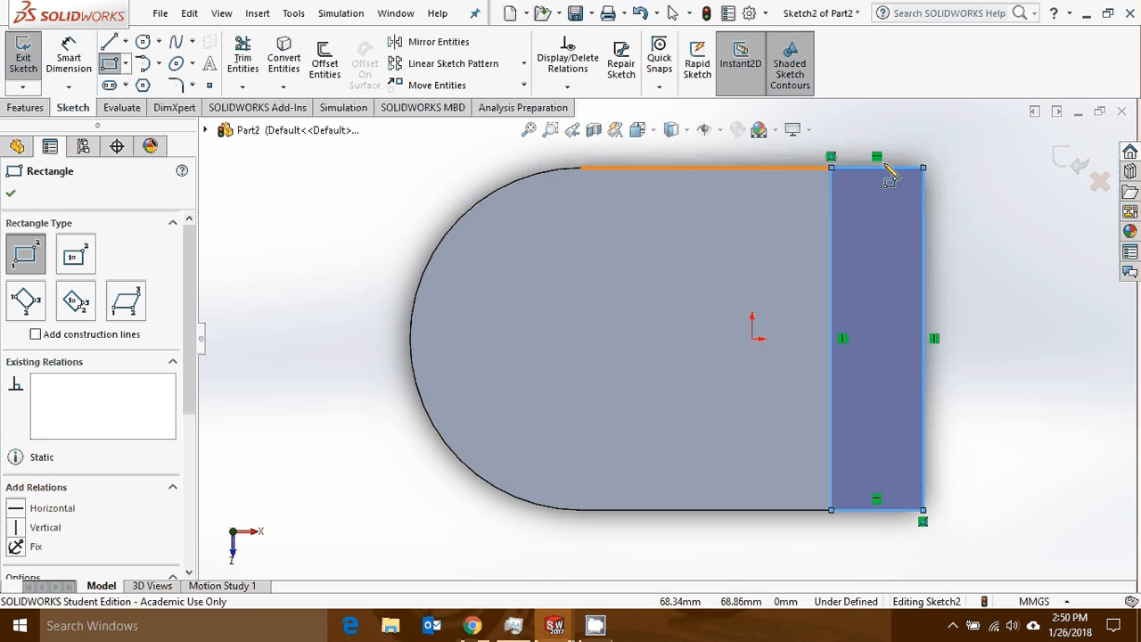
- Dimension the distance between the rectangle's two long vertical sides as 20 mm and exit the sketch
click(71, 59)
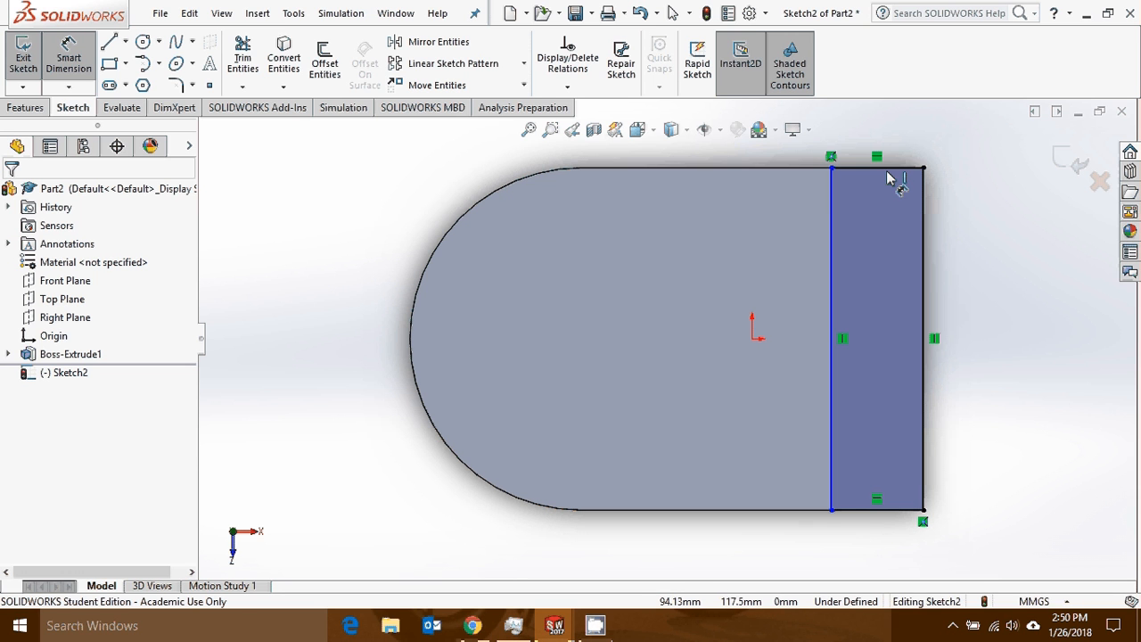
click(833, 265)
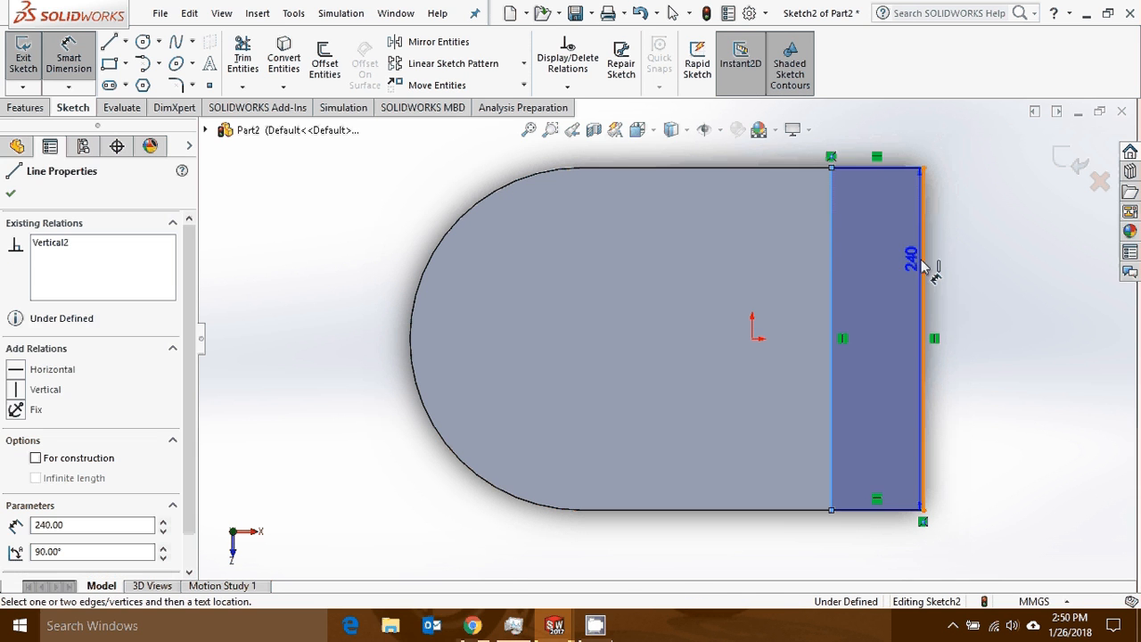
click(923, 257)
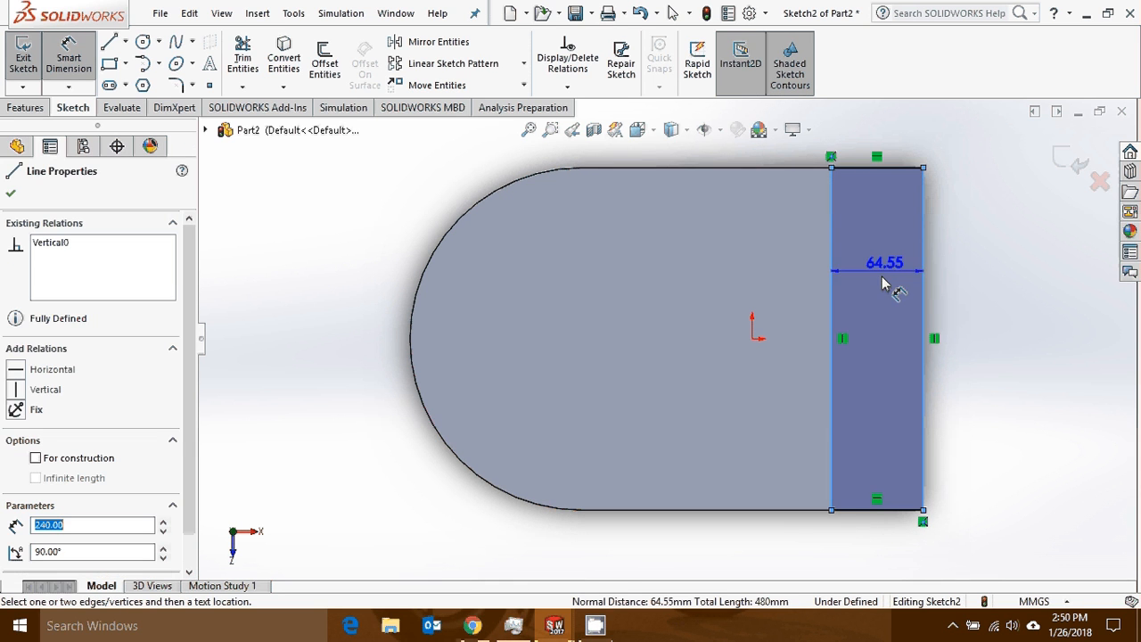
click(724, 252)
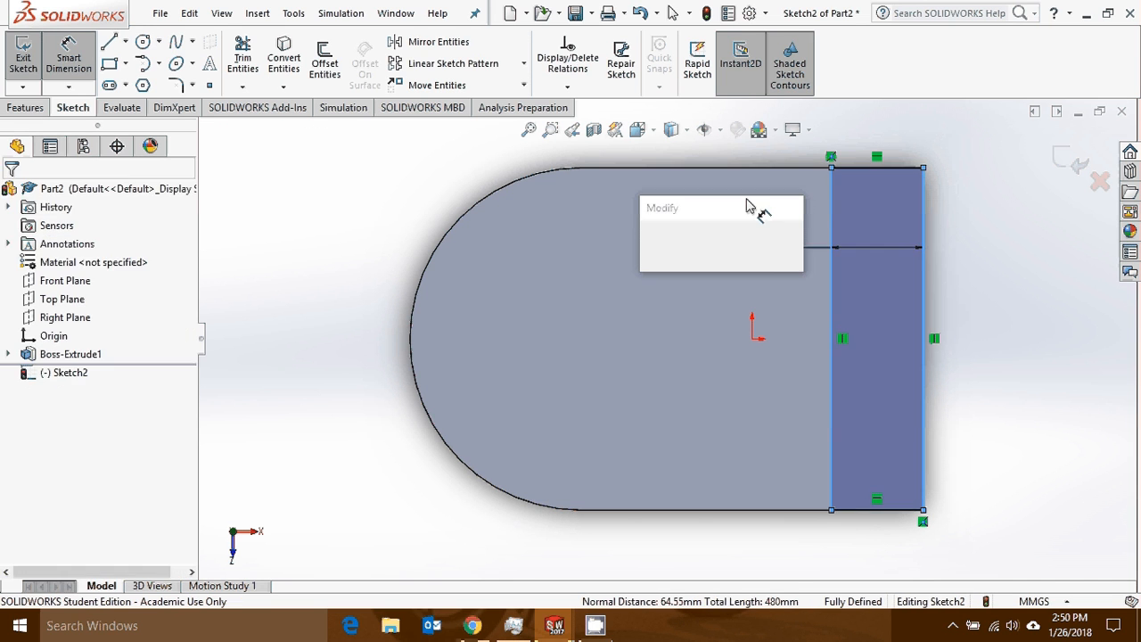
text(20)
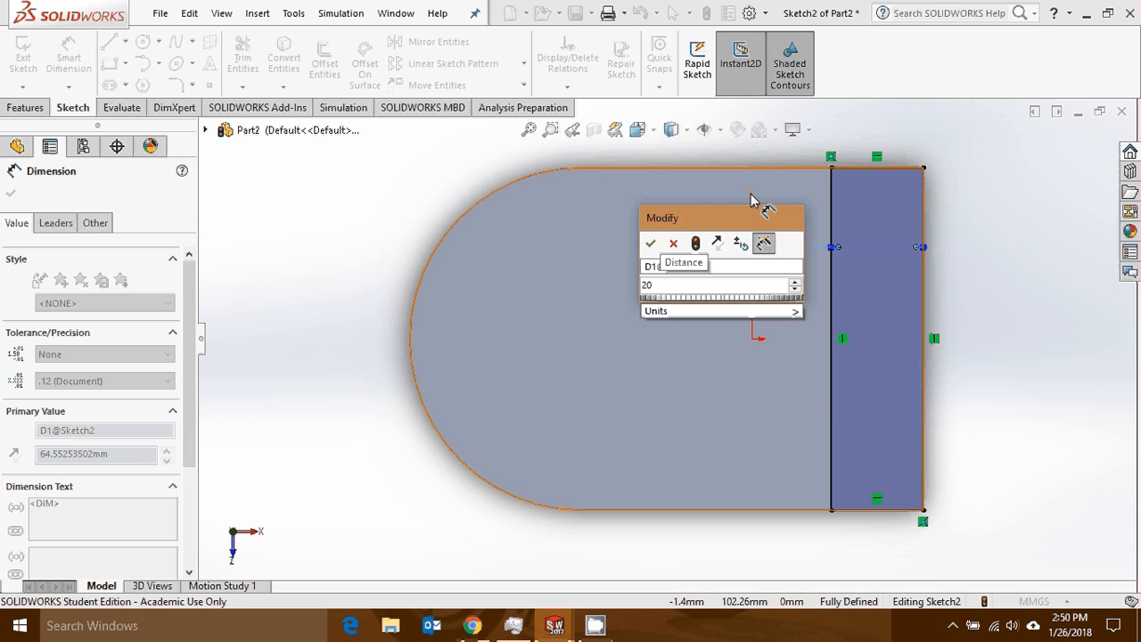
key(Return)
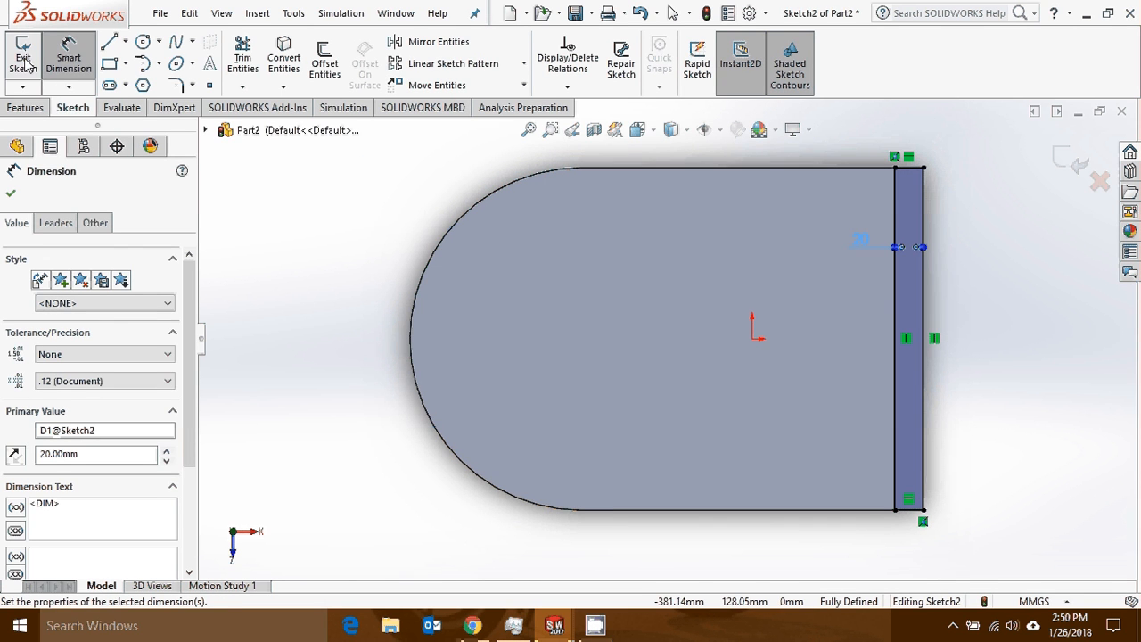
click(23, 55)
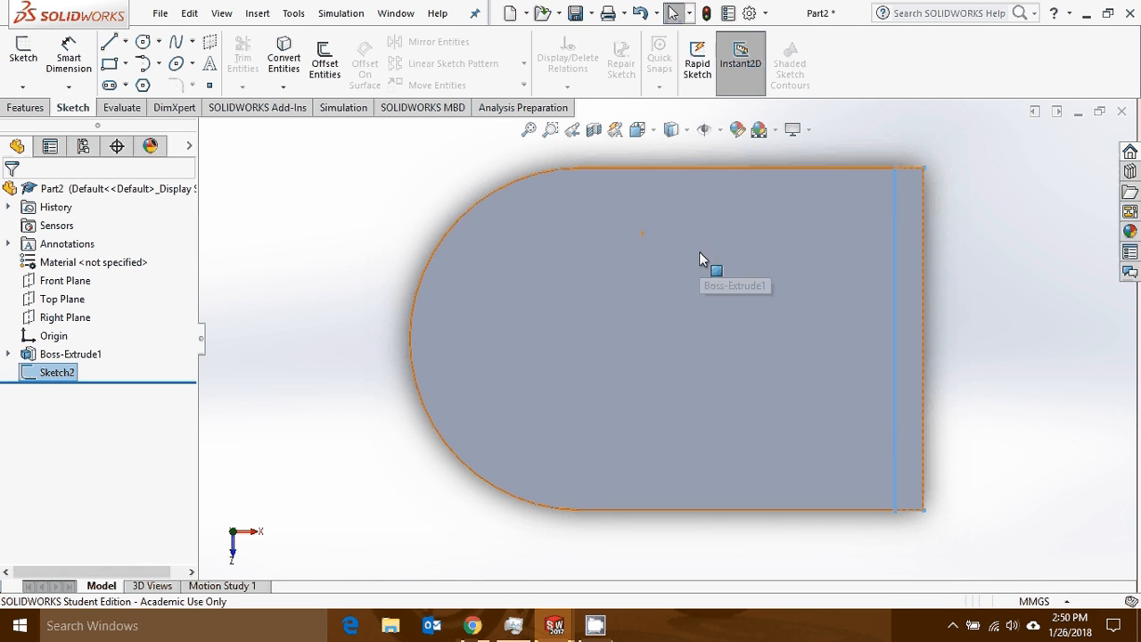
- In isometric view, extrude the narrow rectangle upward as a 190 mm blind boss merged with the base plate
middle_drag(739, 322, 682, 161)
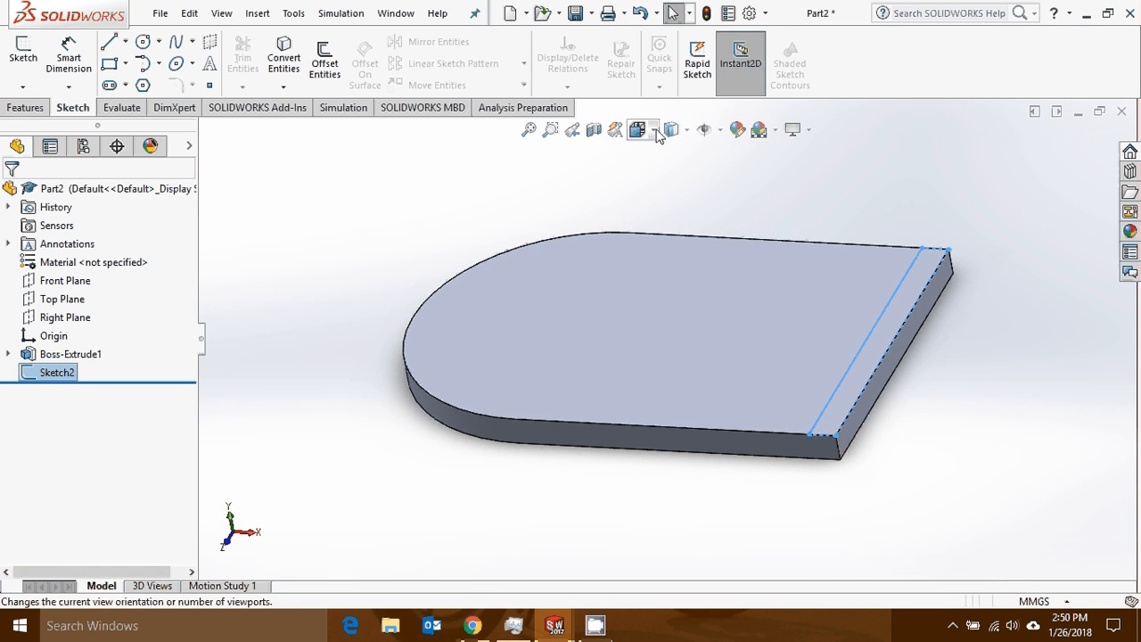
mouse_move(700, 279)
middle_down()
mouse_move(736, 257)
mouse_move(709, 211)
mouse_move(672, 247)
mouse_move(731, 324)
mouse_move(680, 223)
mouse_move(687, 287)
middle_up()
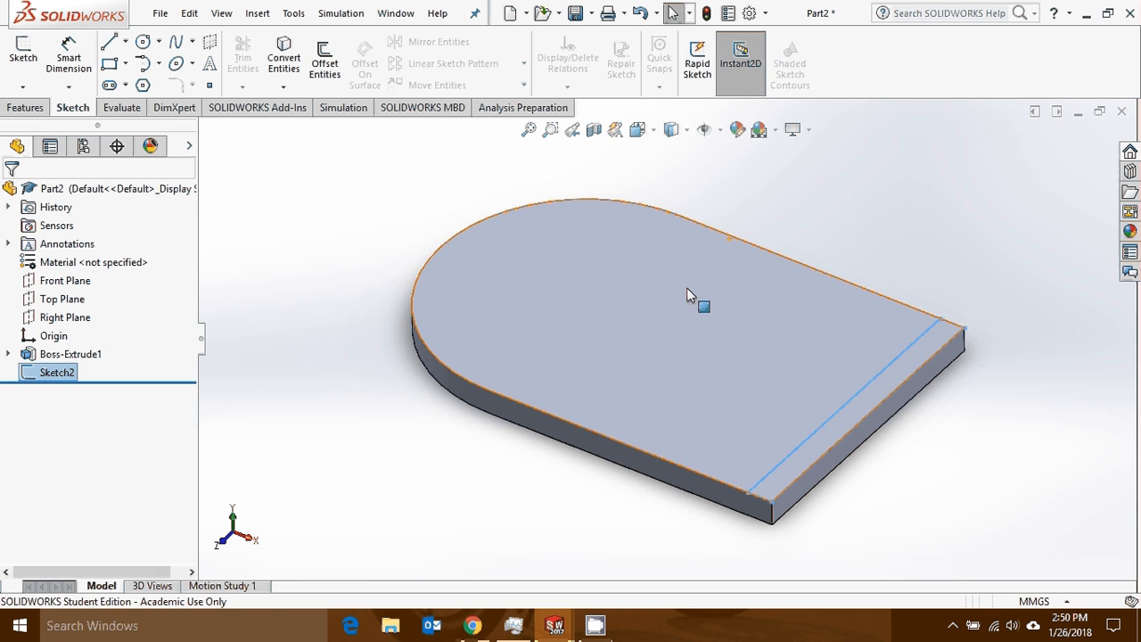
click(657, 132)
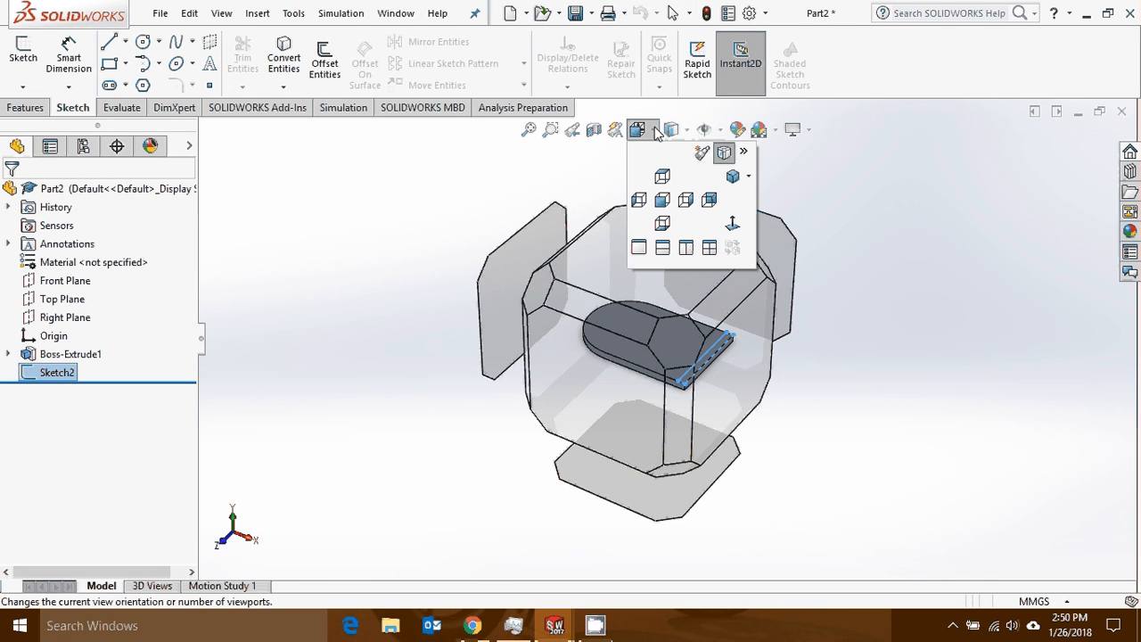
click(733, 178)
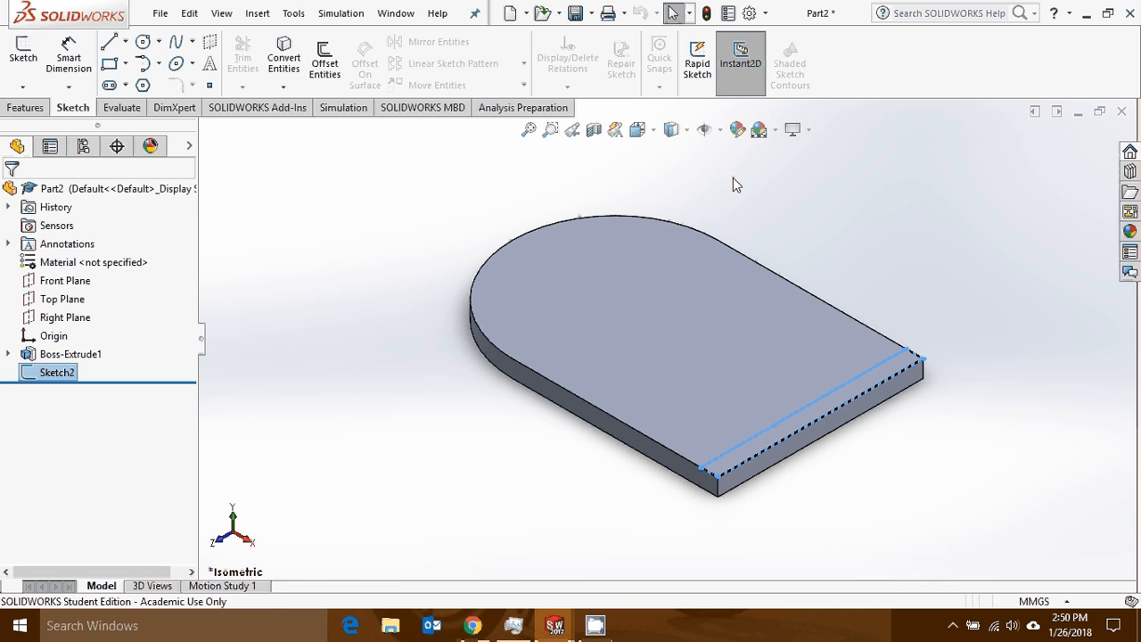
click(25, 107)
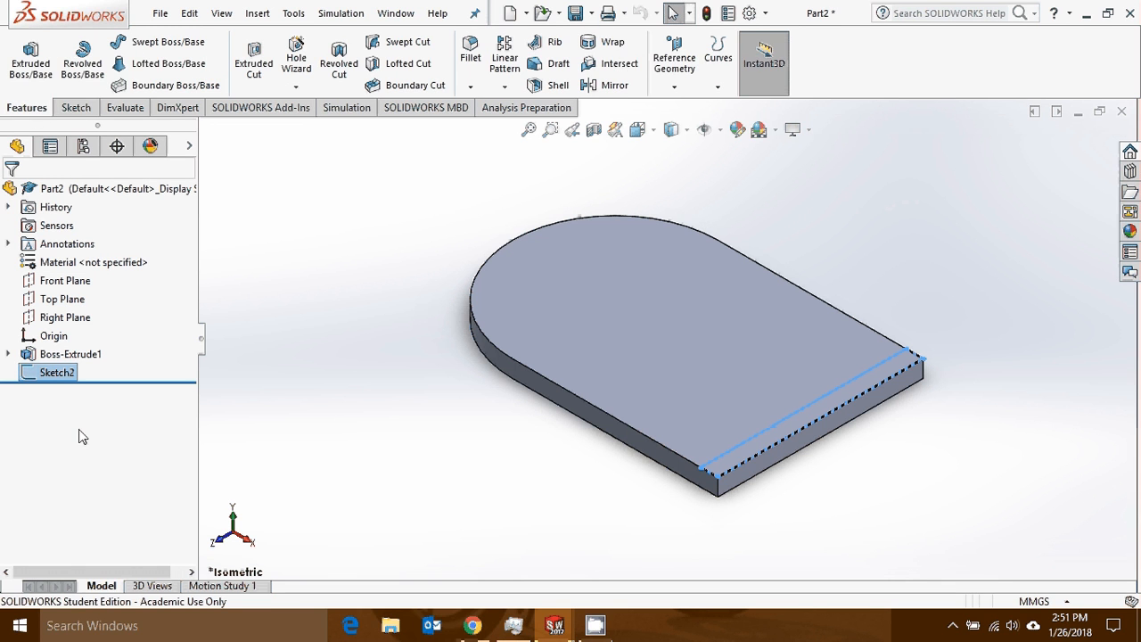
click(36, 374)
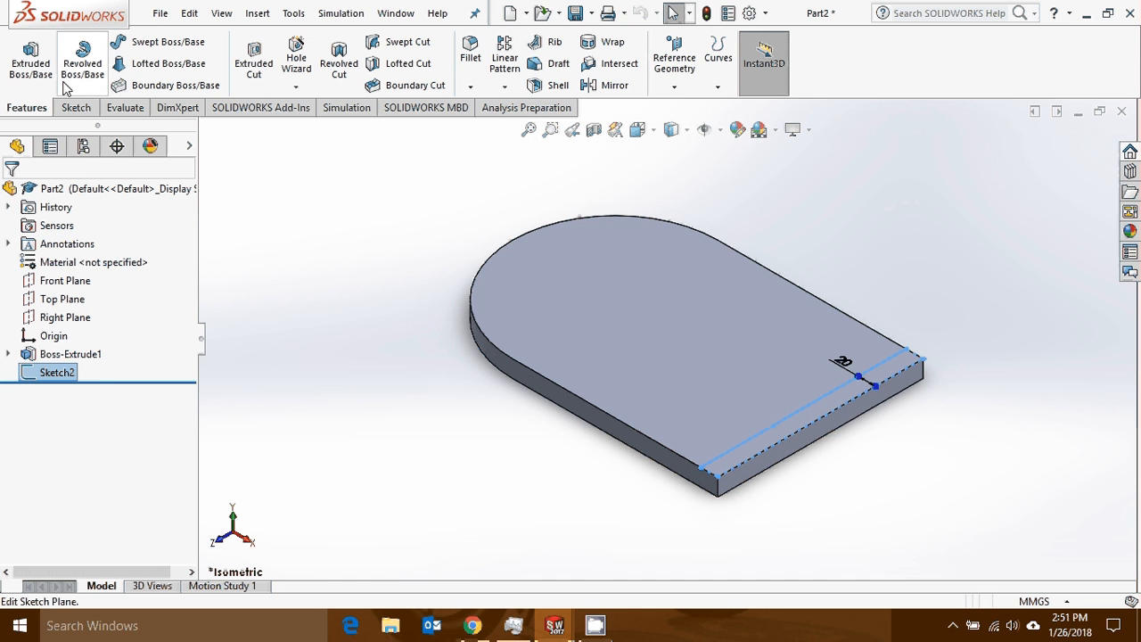
click(31, 57)
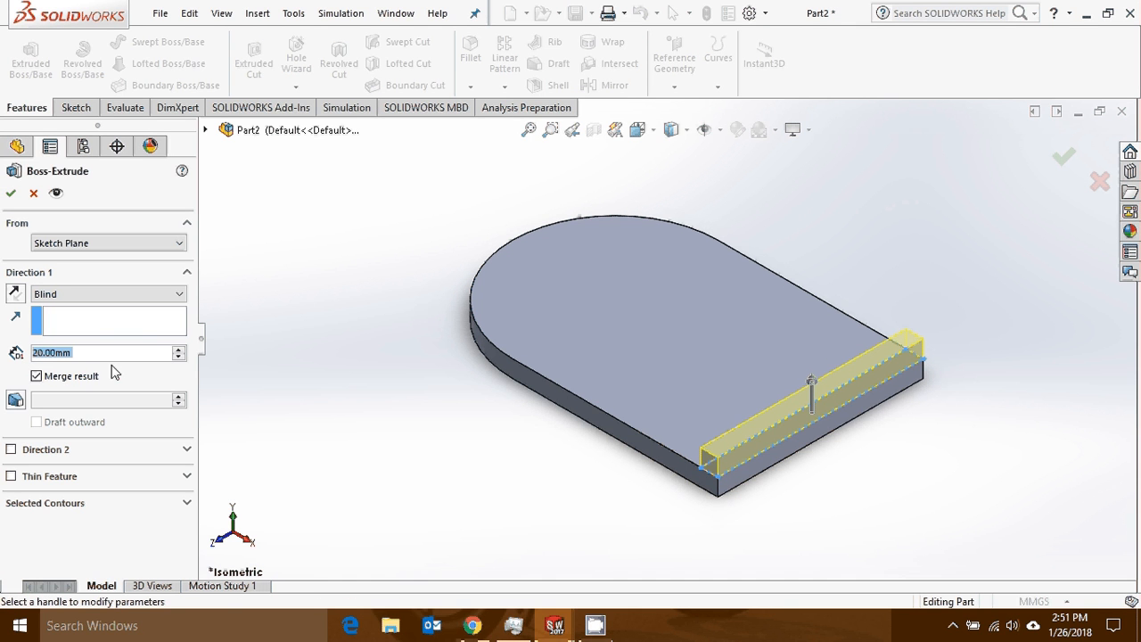
text(190)
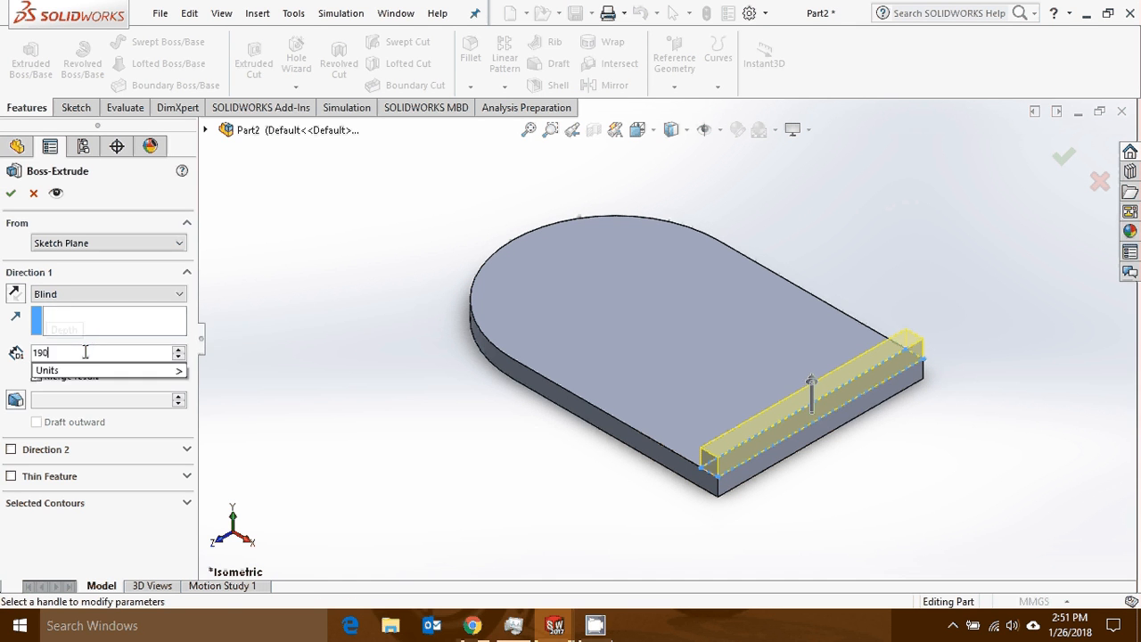
key(Return)
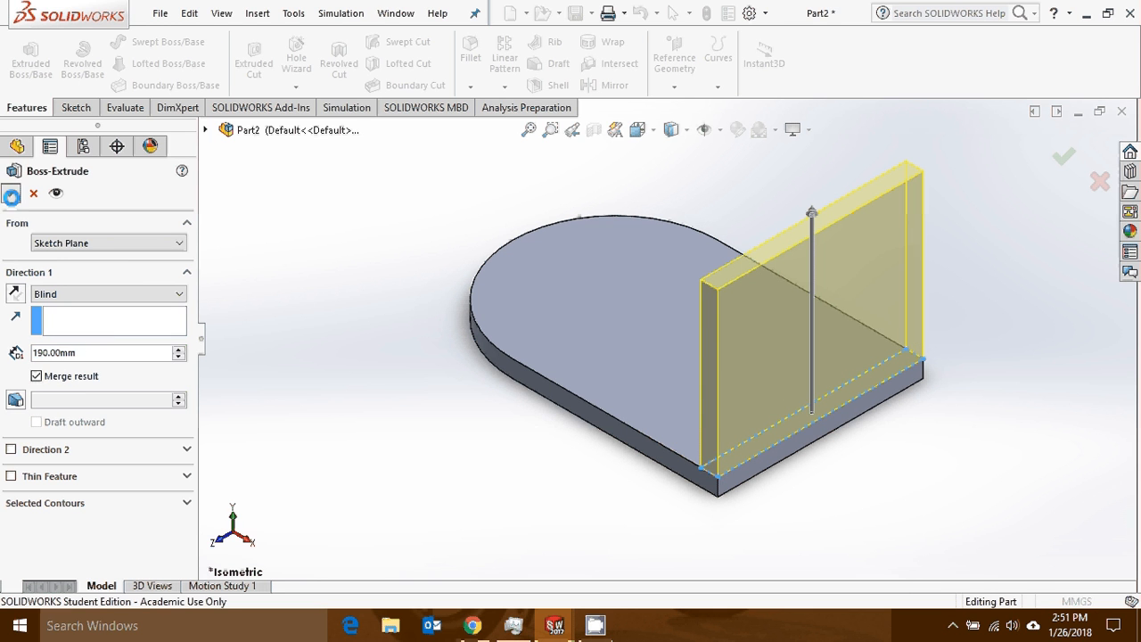
click(11, 192)
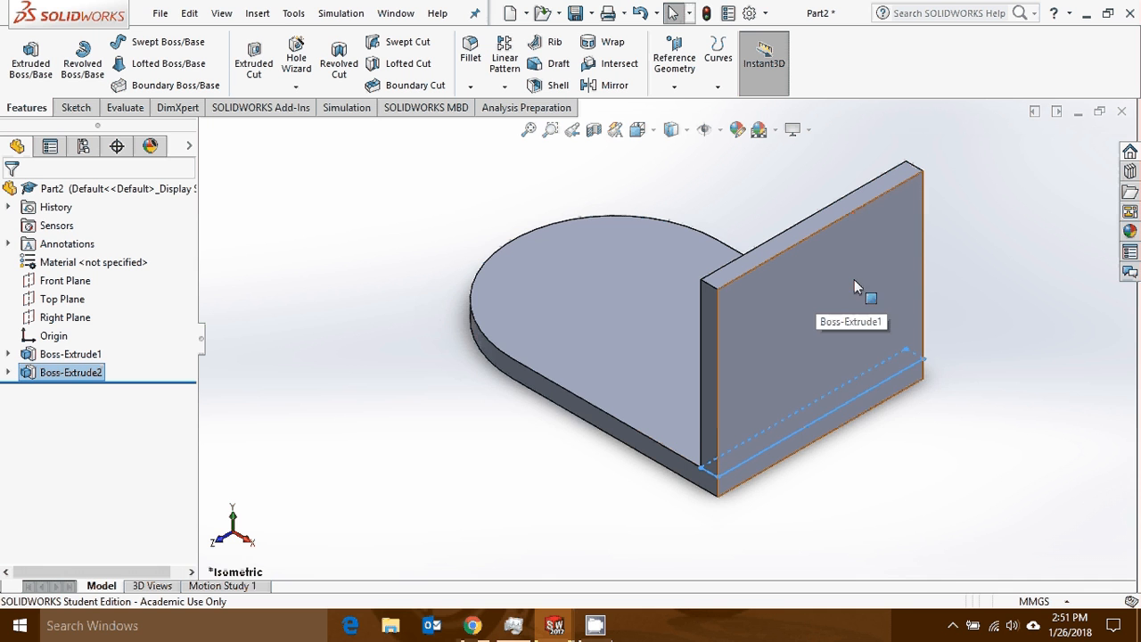
mouse_move(882, 281)
middle_down()
mouse_move(924, 187)
mouse_move(925, 259)
mouse_move(900, 307)
mouse_move(925, 323)
middle_up()
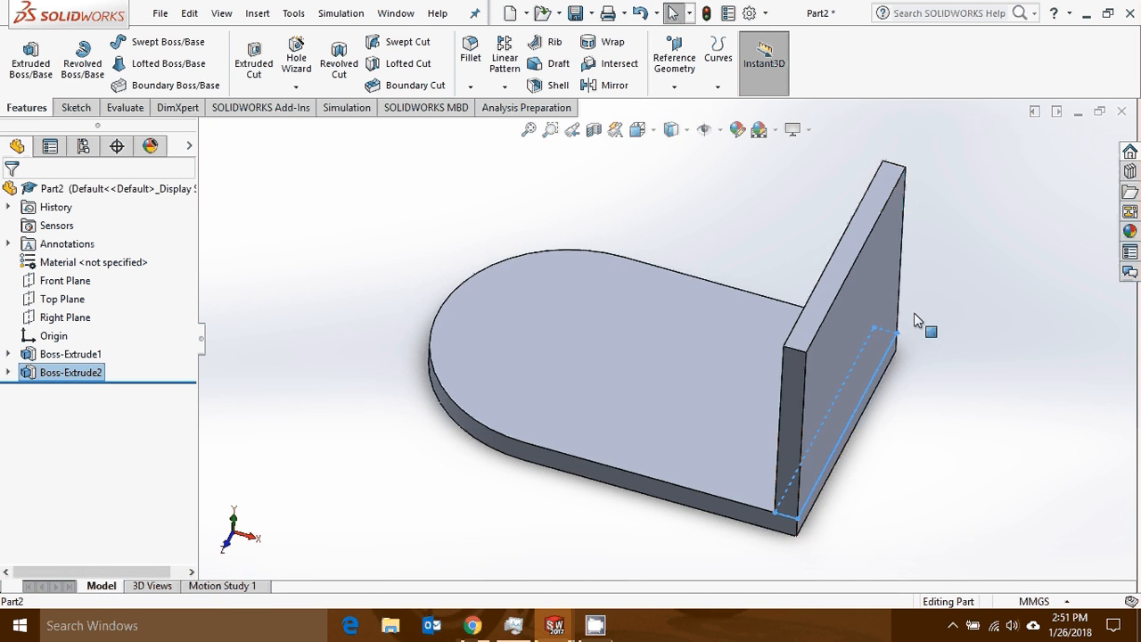
- Start a new sketch on the upright wall's narrow top face and orient the view normal to it
click(76, 110)
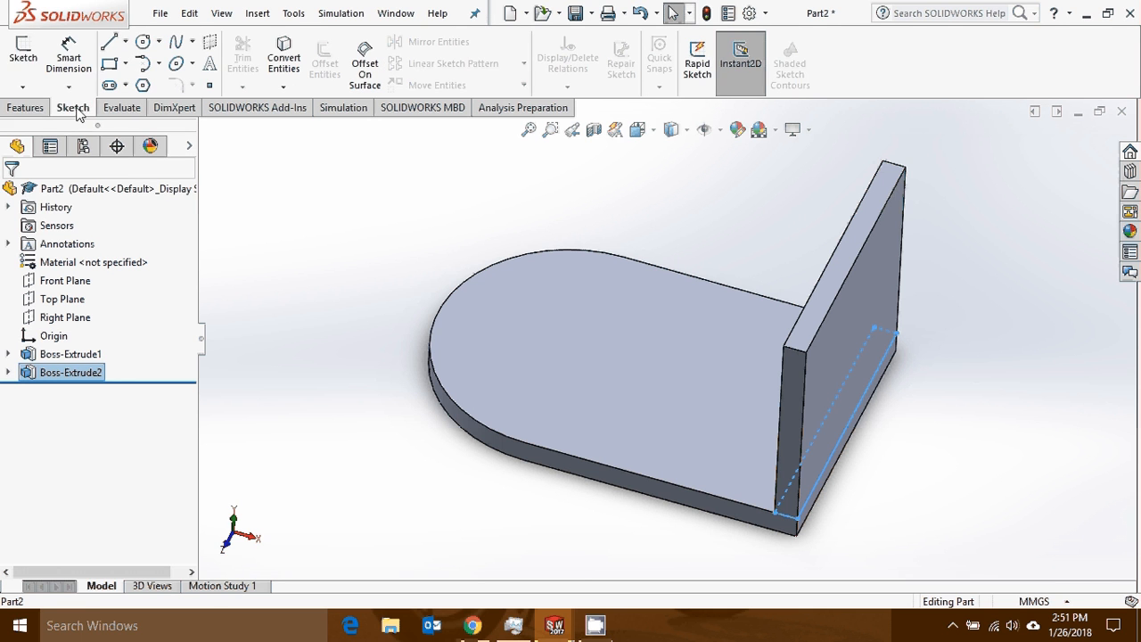
click(24, 55)
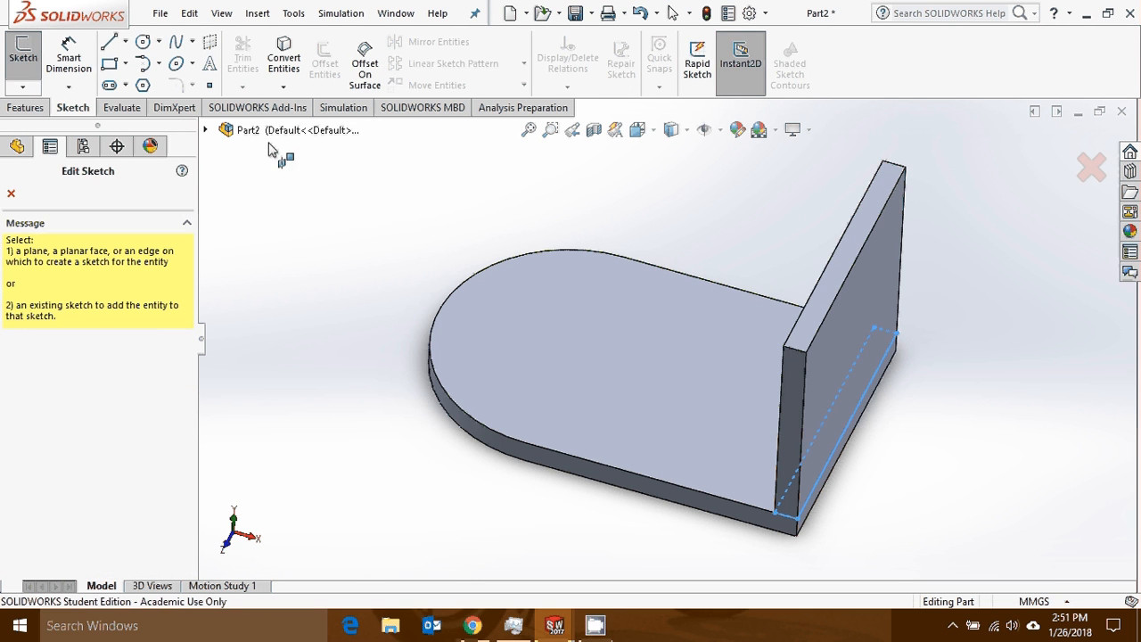
scroll(856, 245, down, 1)
scroll(856, 243, down, 1)
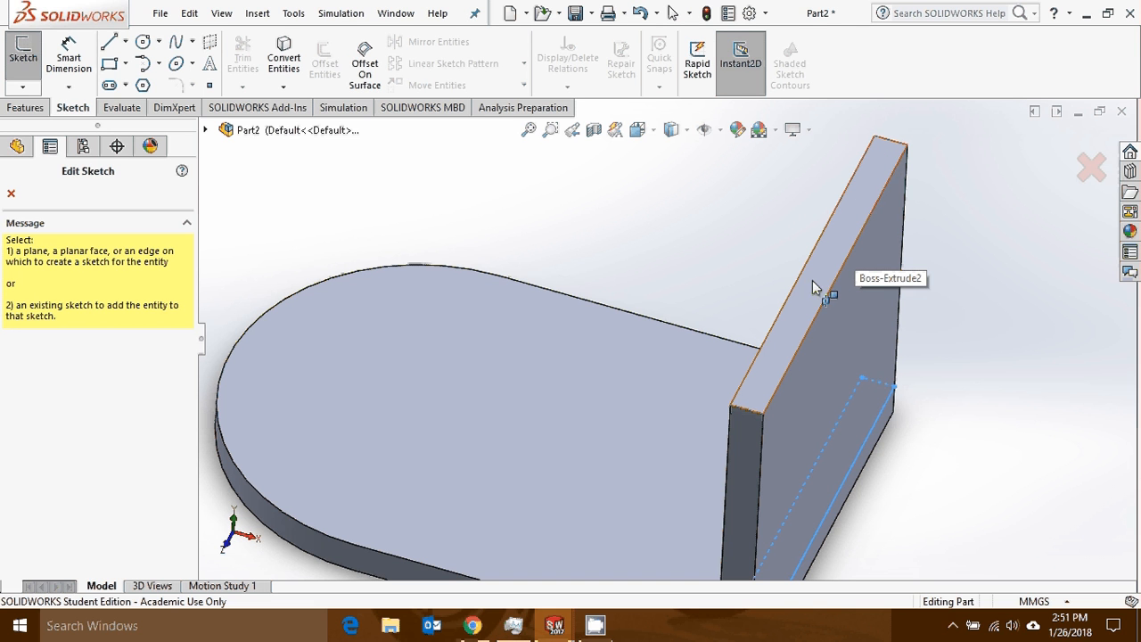
click(796, 314)
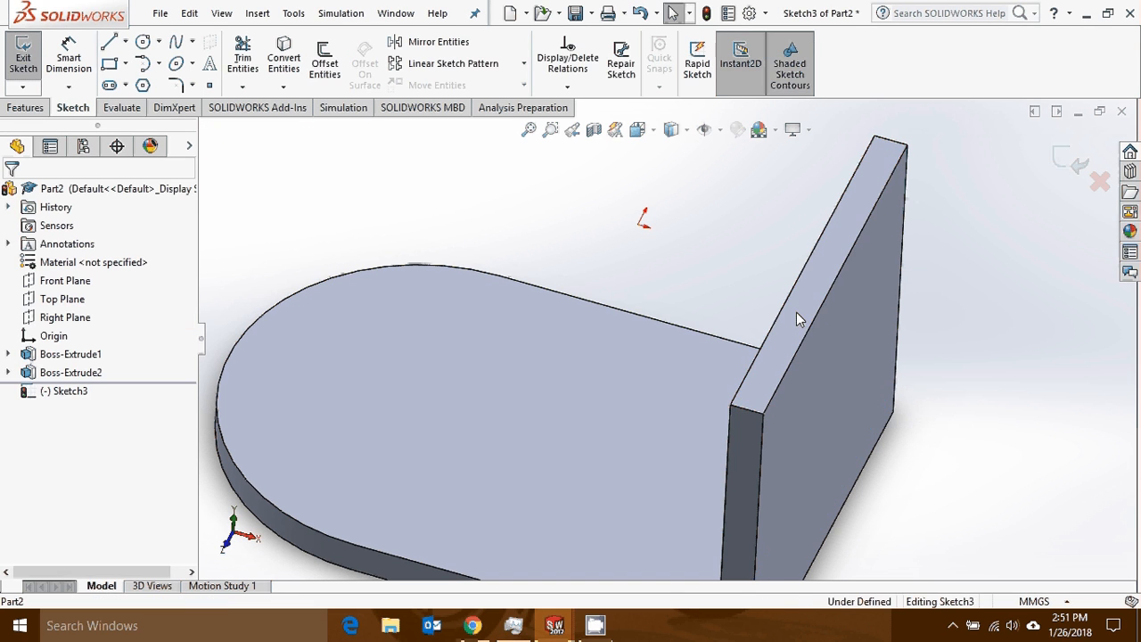
right_click(56, 398)
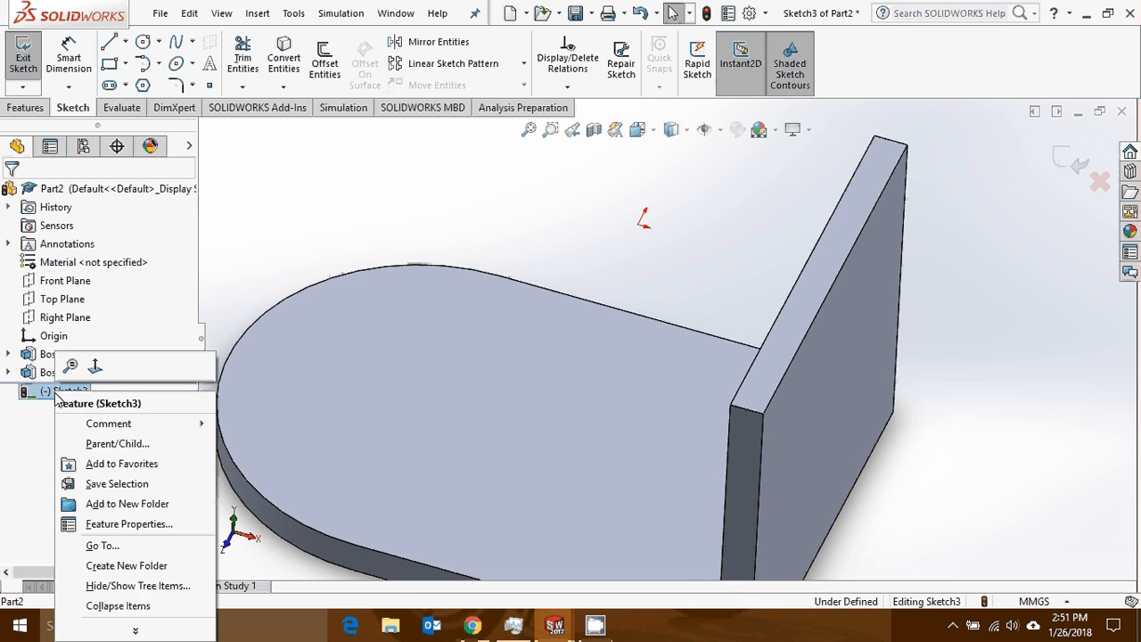
click(120, 371)
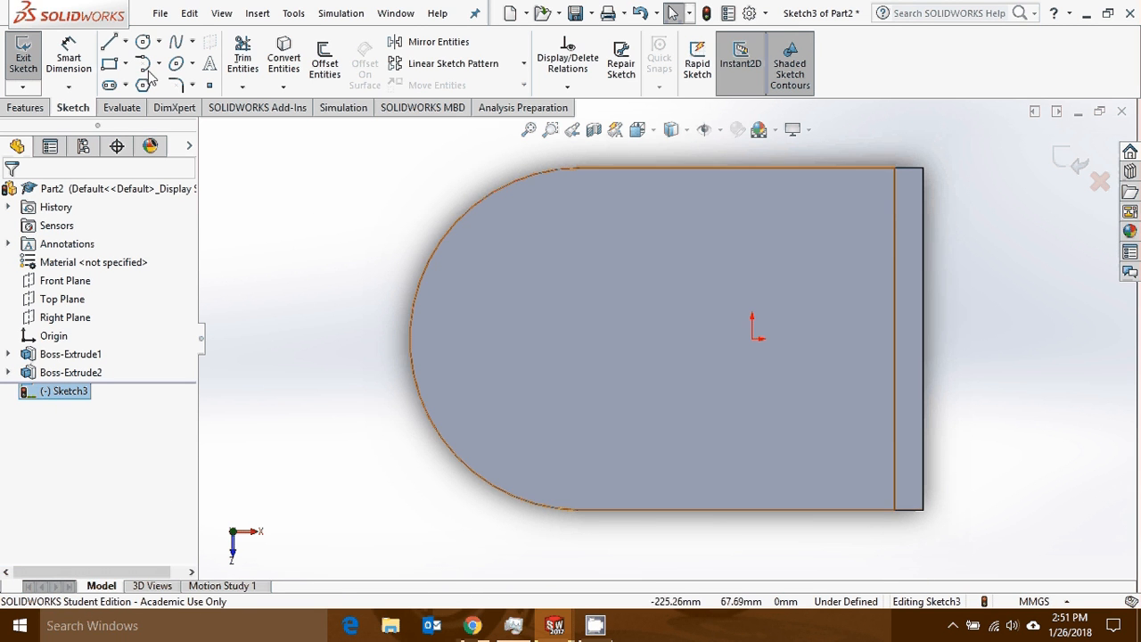
- Draw a 20 by 120 mm corner rectangle from the wall's inner corner to the midpoint of its outer edge, and exit the sketch
click(110, 65)
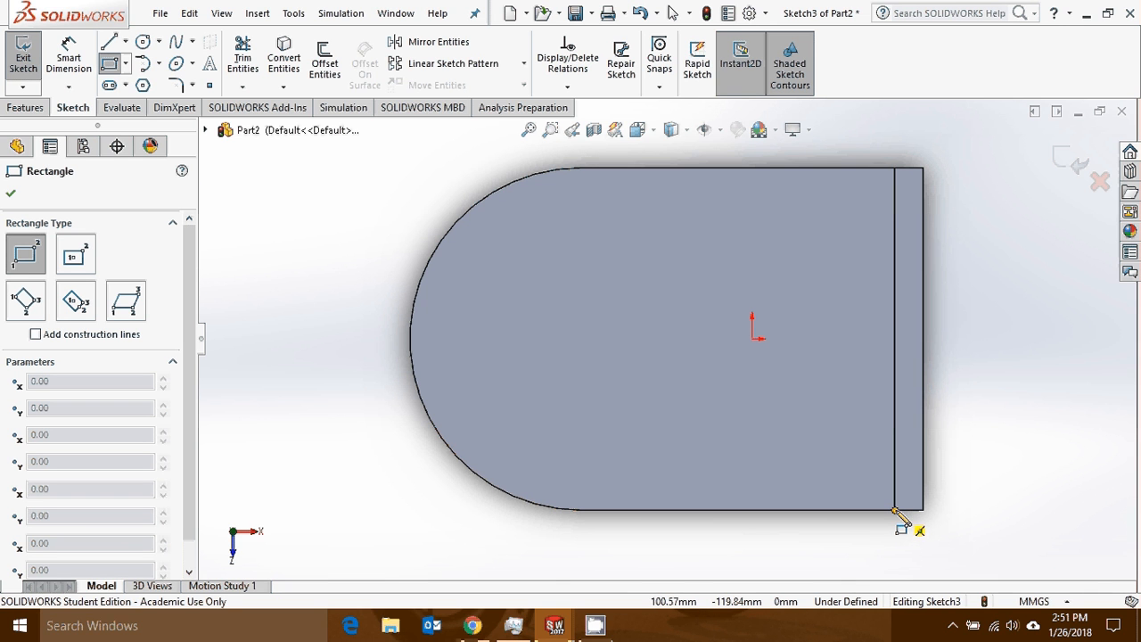
click(895, 168)
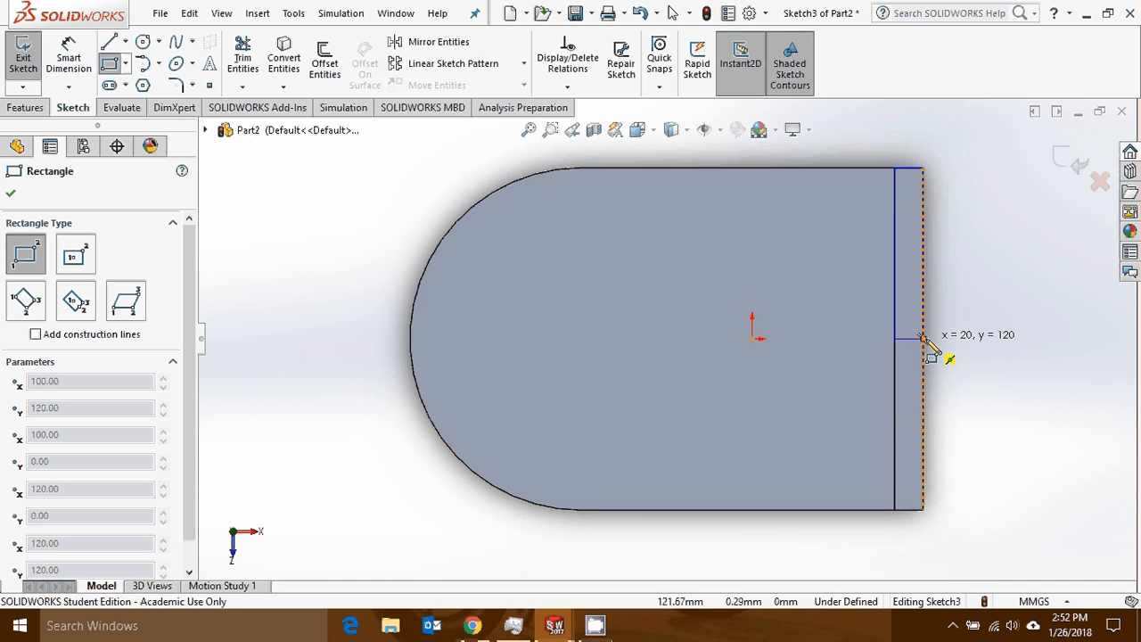
click(924, 339)
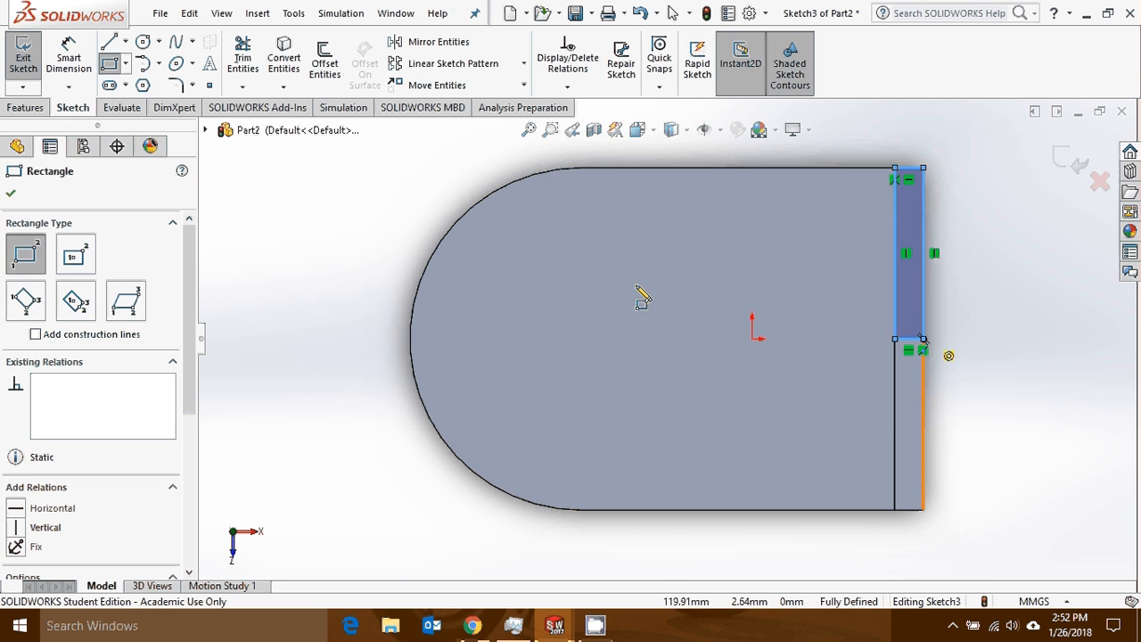
click(23, 58)
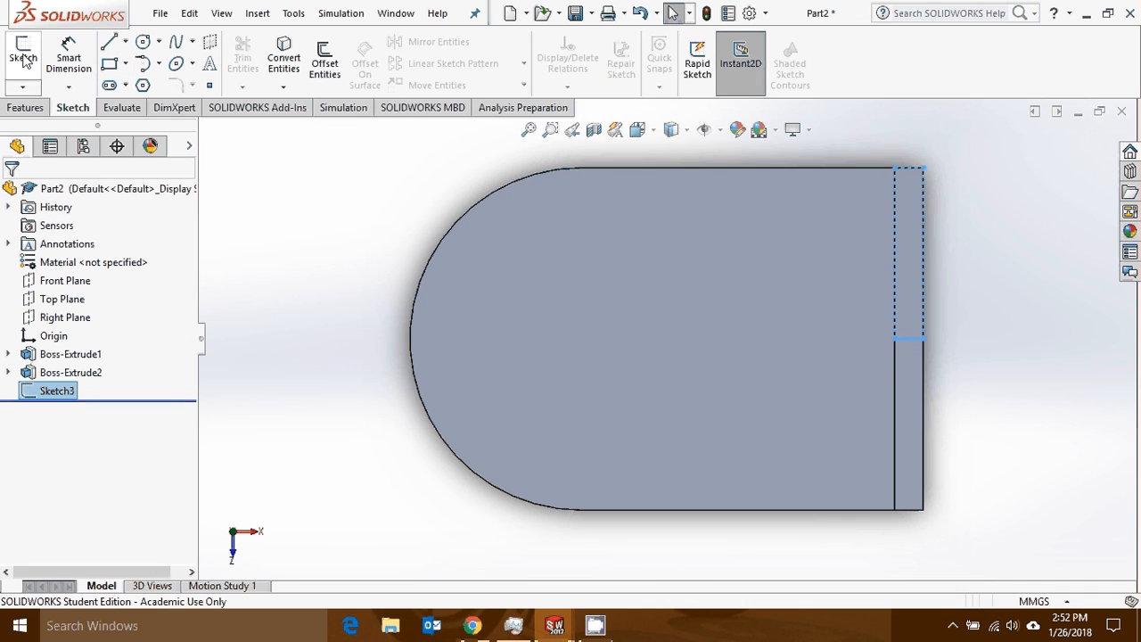
- In isometric view, start a Revolved Boss of the rectangle, using its short line across the middle of the wall as the axis
click(655, 134)
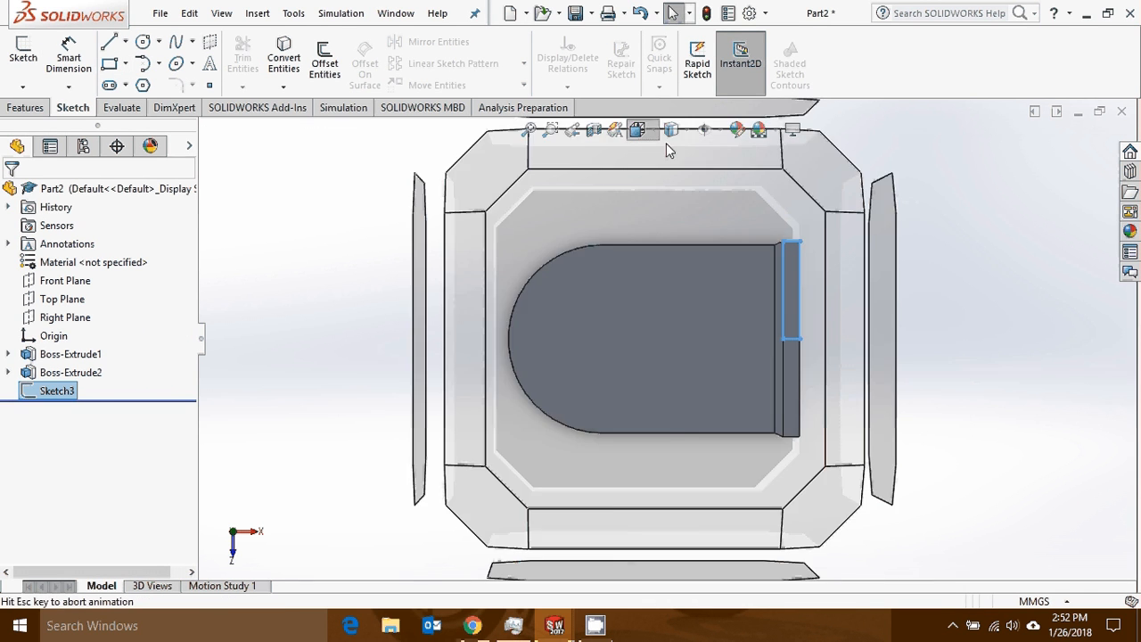
click(732, 185)
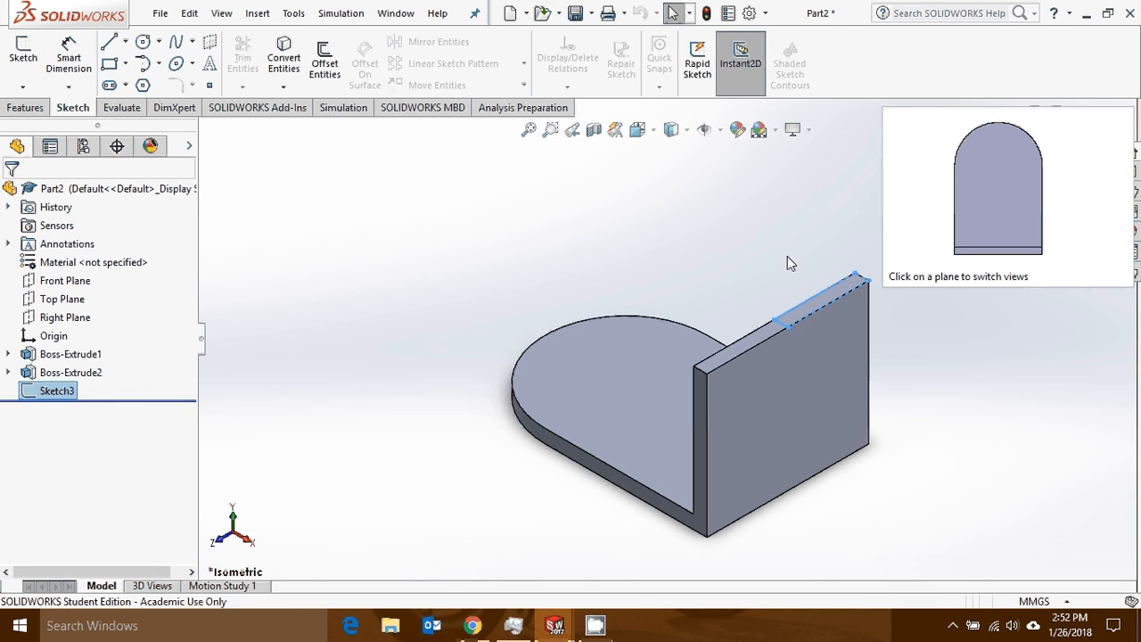
click(30, 108)
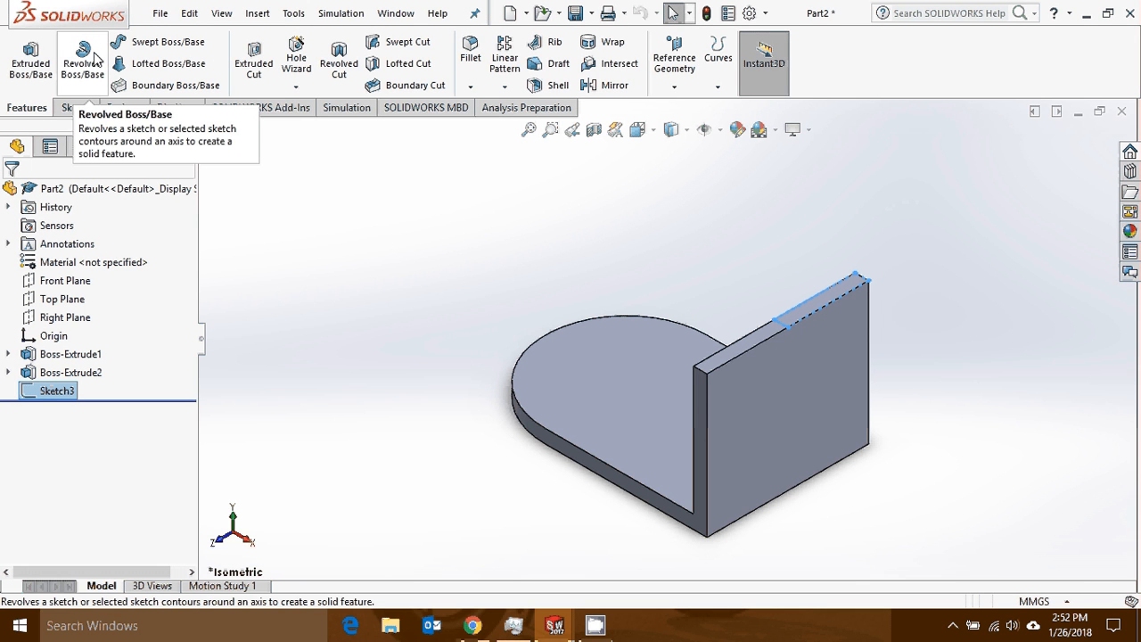
click(44, 393)
click(89, 60)
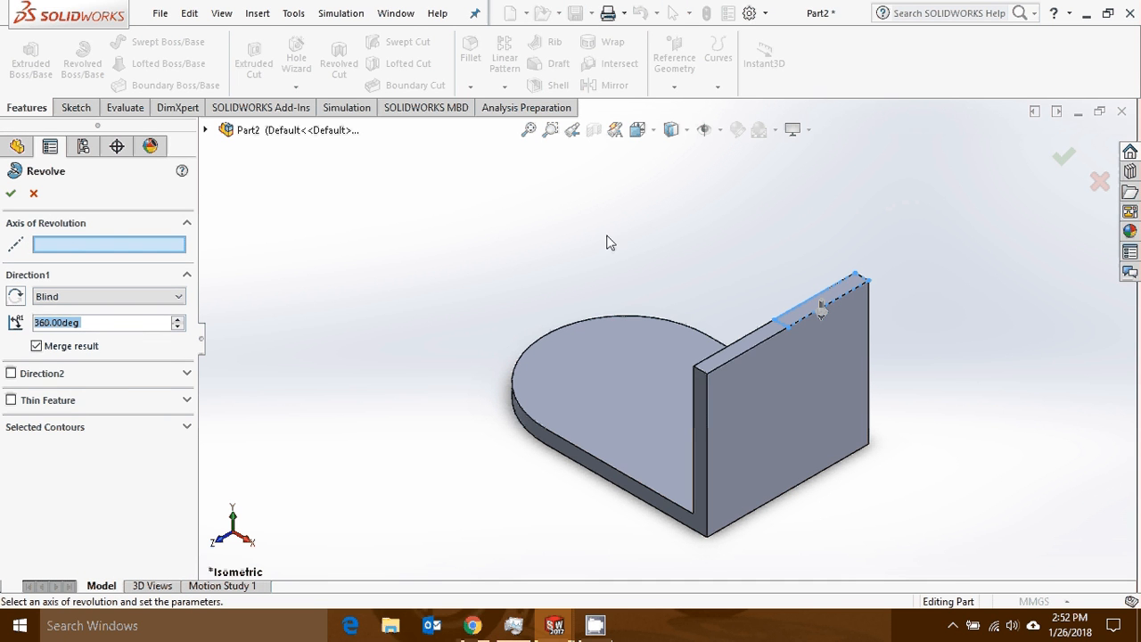
scroll(790, 331, down, 5)
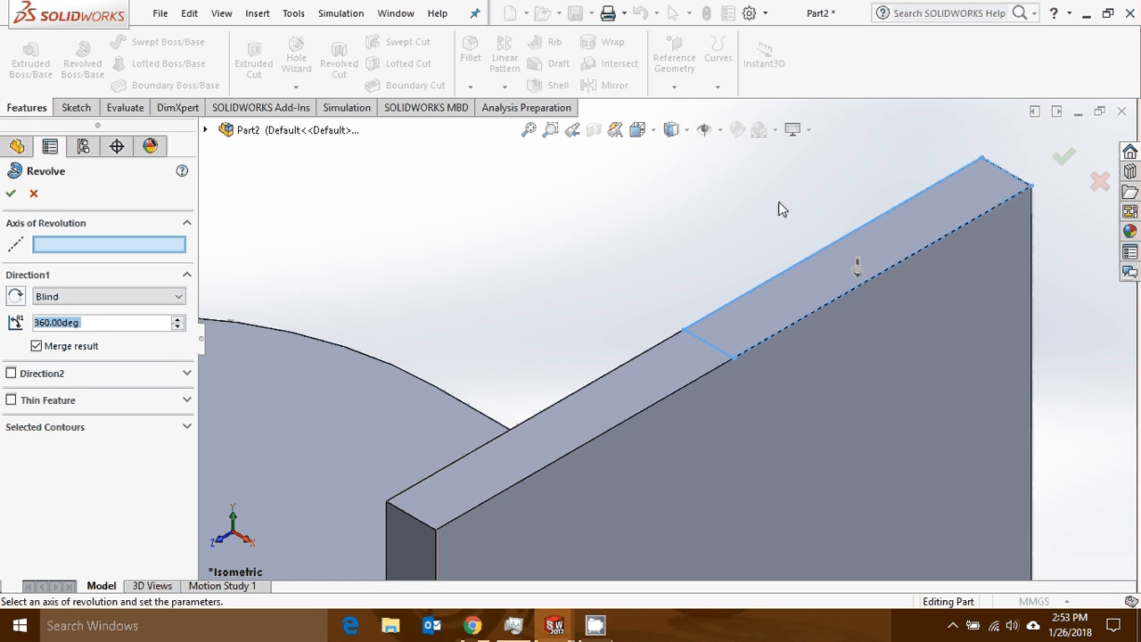
scroll(908, 355, down, 2)
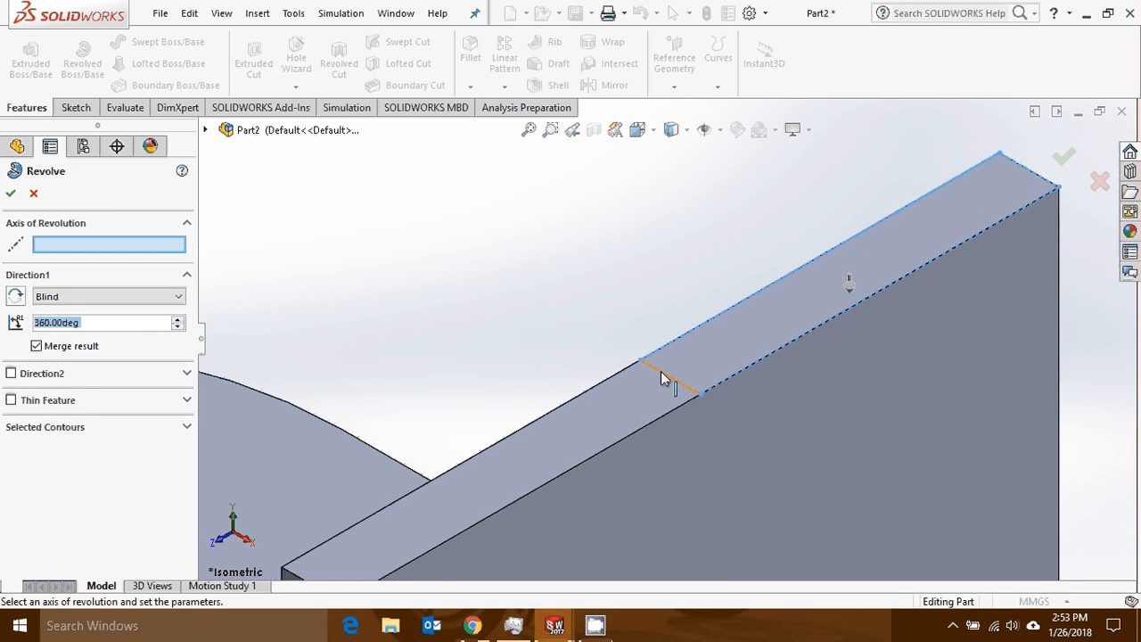
scroll(660, 371, up, 1)
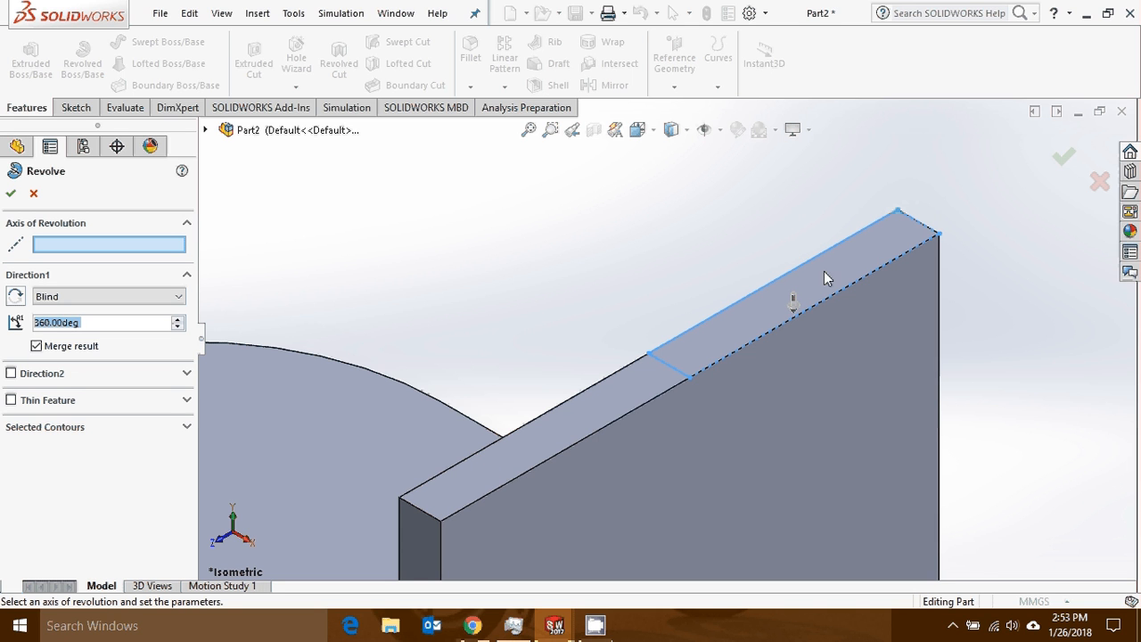
click(700, 371)
scroll(763, 359, up, 3)
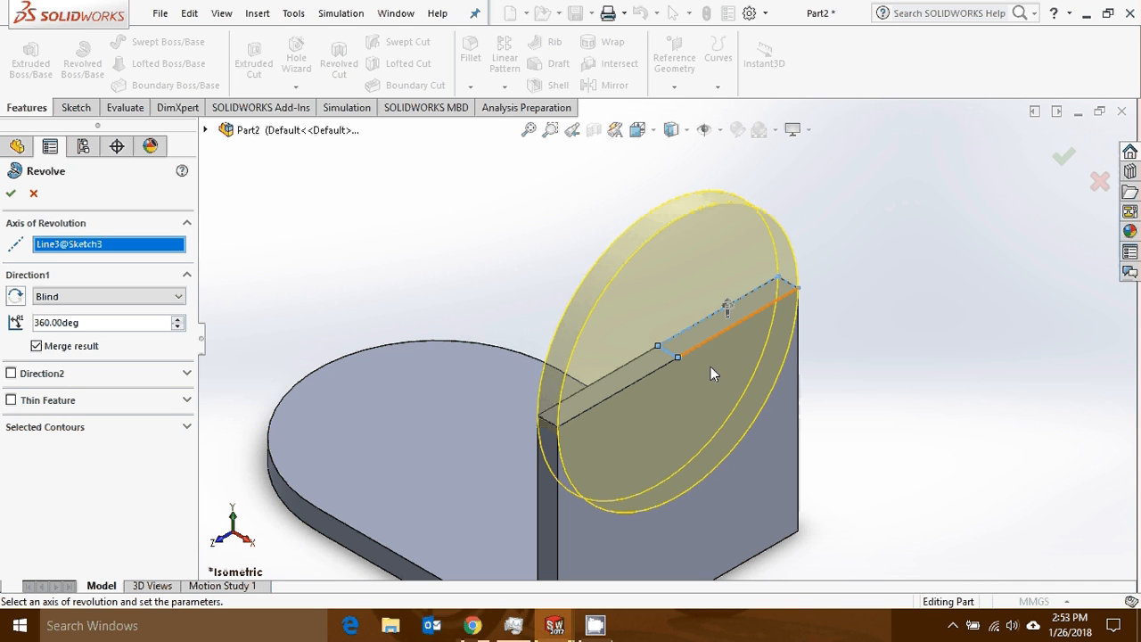
- Set the revolve angle to 180 degrees, direct it upward from the wall's top and complete the merged feature
click(106, 322)
drag(106, 322, 3, 336)
text(180)
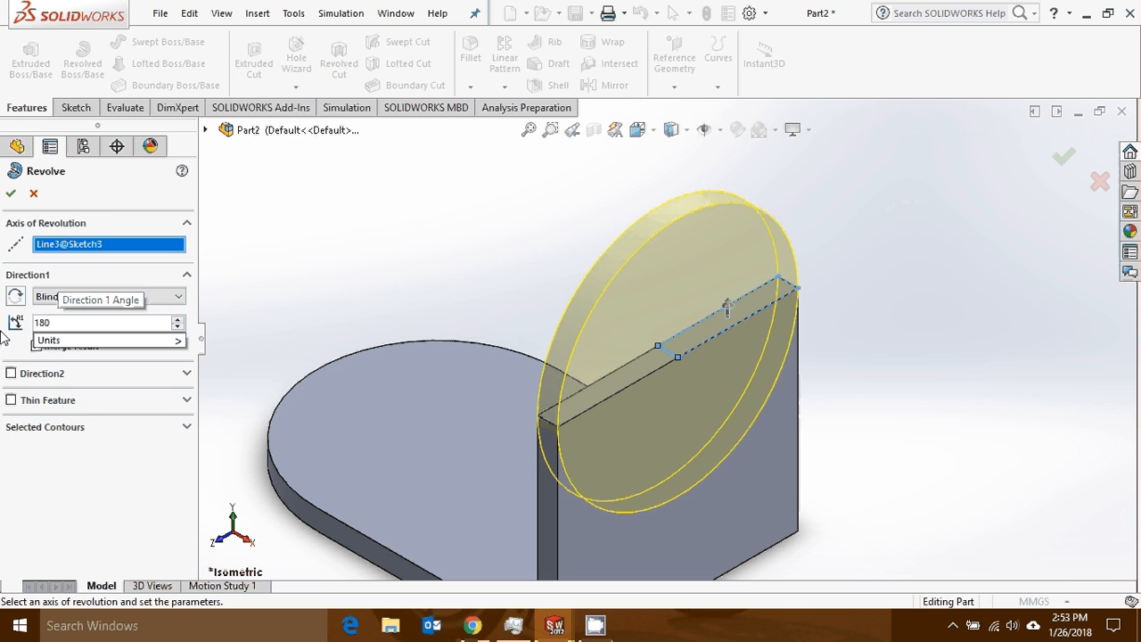
key(Return)
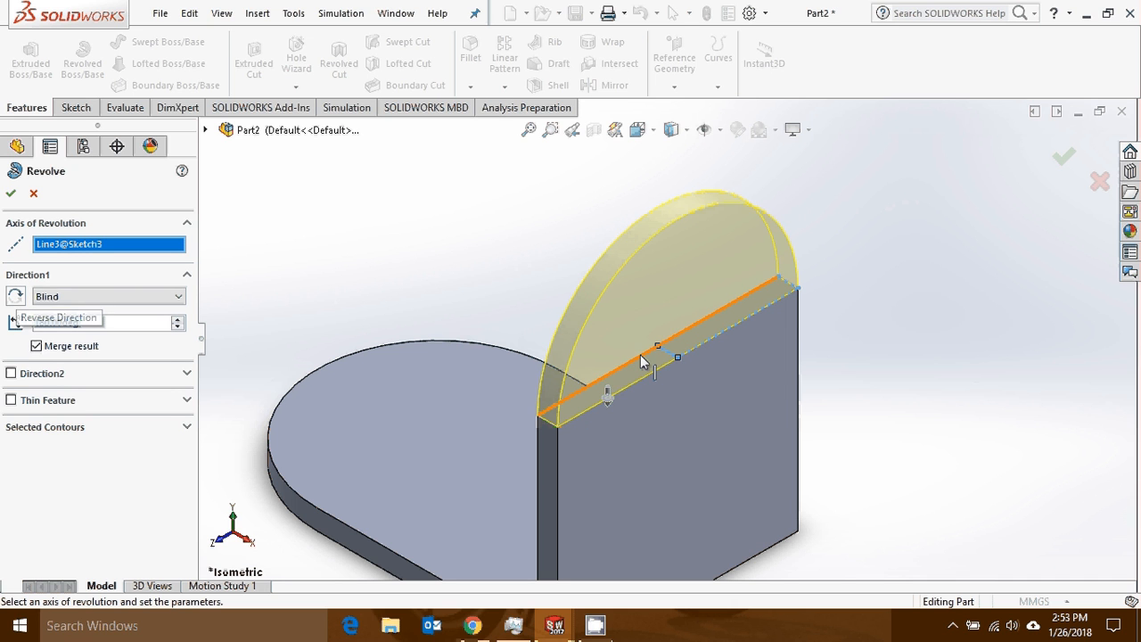
click(16, 300)
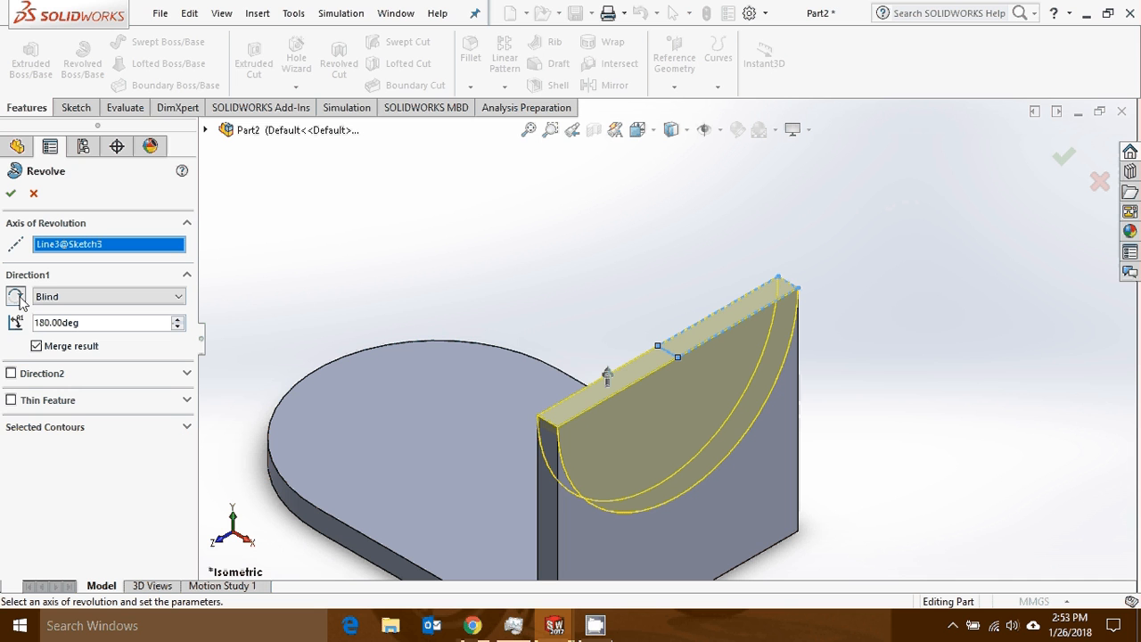
click(16, 299)
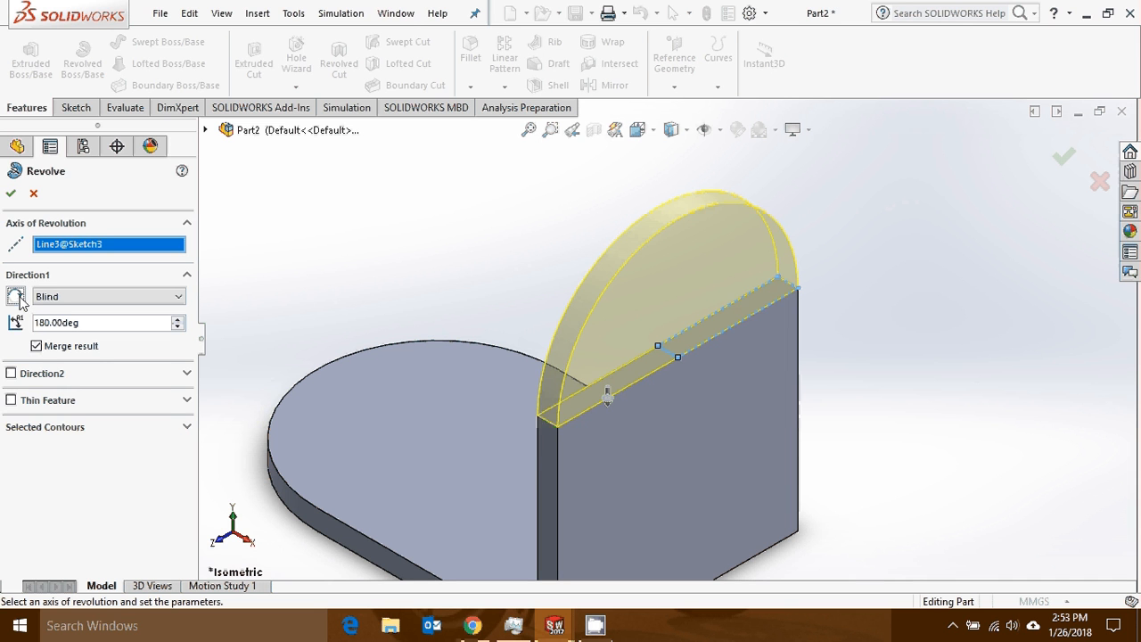
click(10, 193)
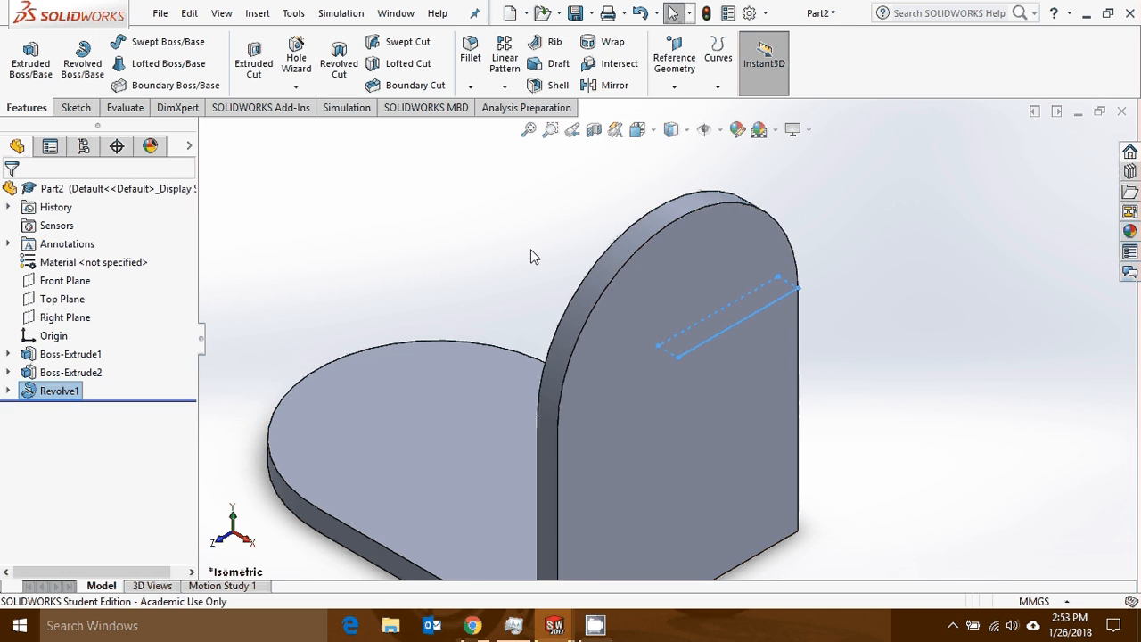
- Start a new sketch on the base plate's upper face and orient the view normal to it
mouse_move(530, 255)
middle_down()
mouse_move(530, 224)
mouse_move(561, 264)
mouse_move(565, 229)
mouse_move(558, 261)
mouse_move(420, 224)
middle_up()
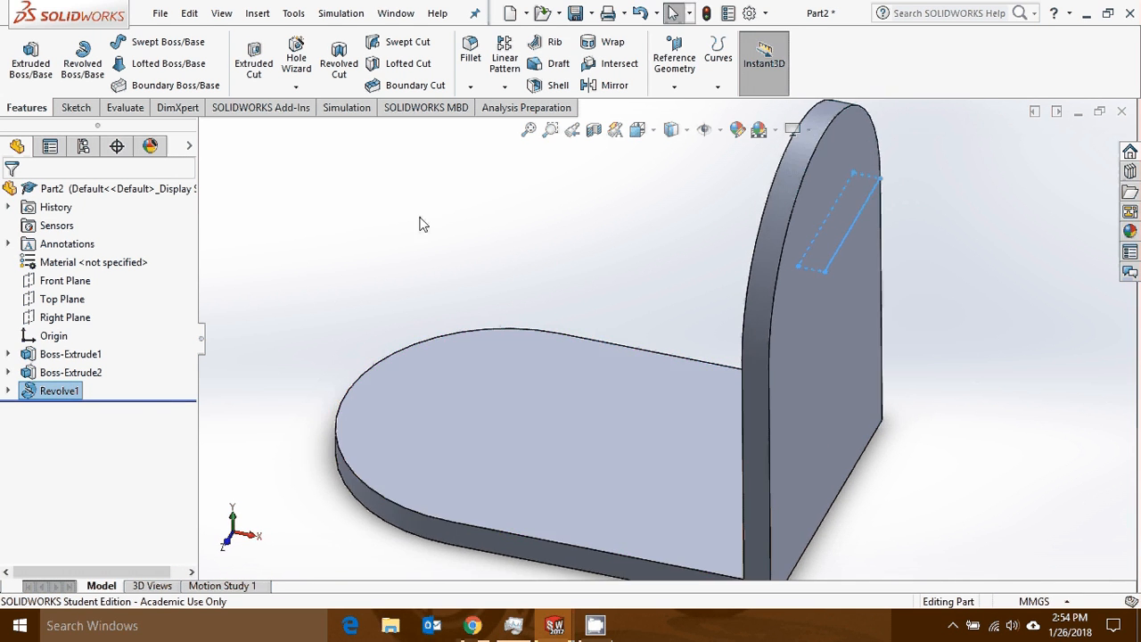
click(77, 108)
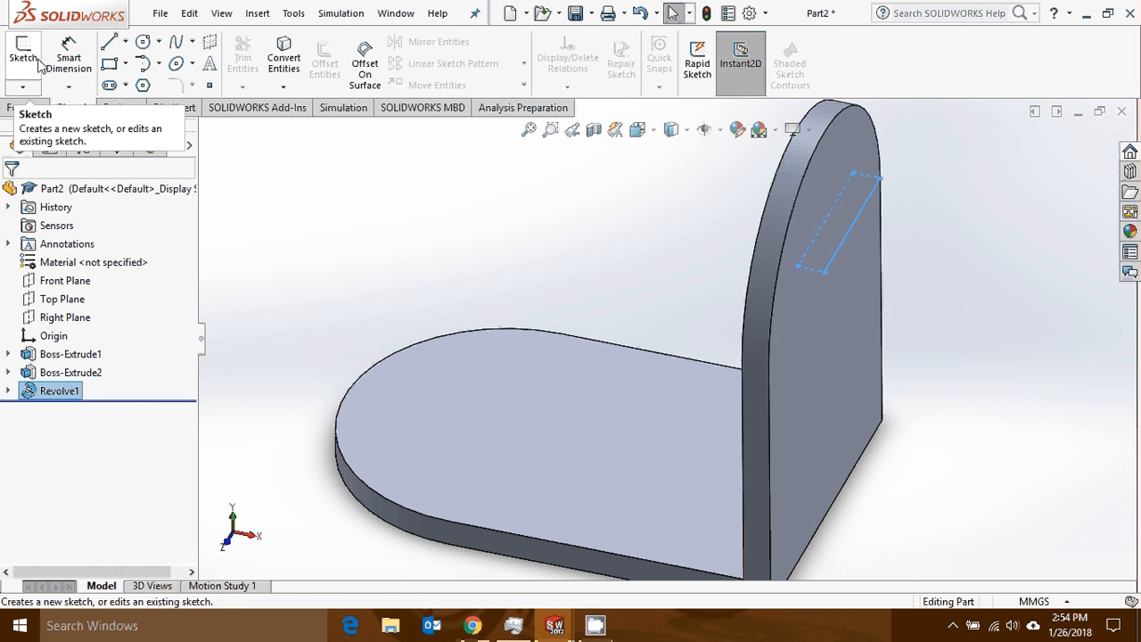
click(23, 55)
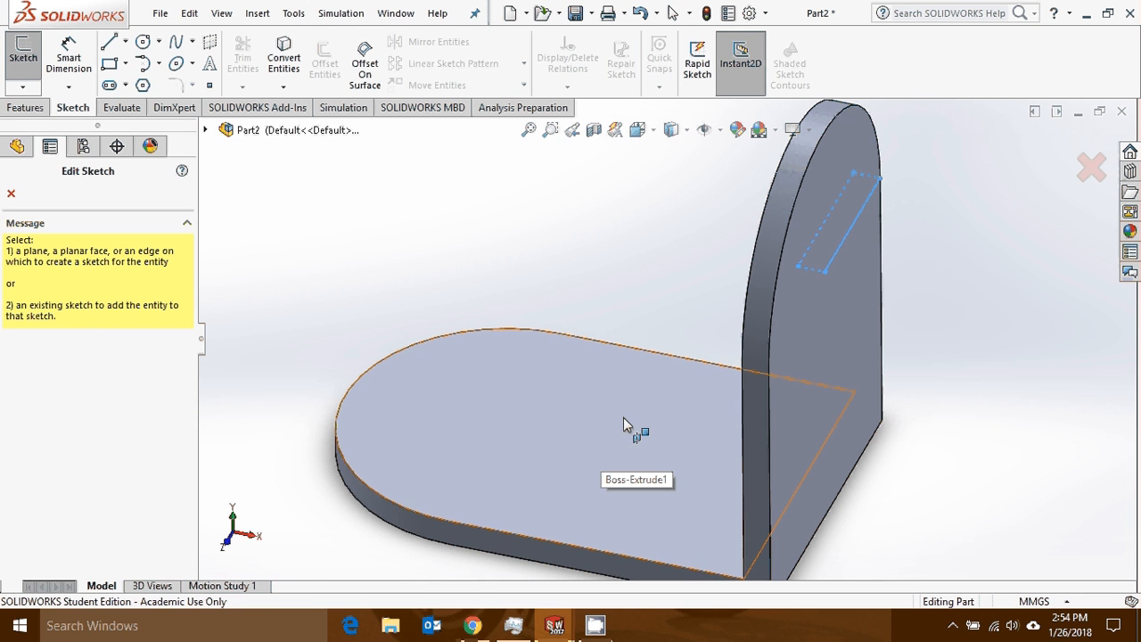
click(597, 417)
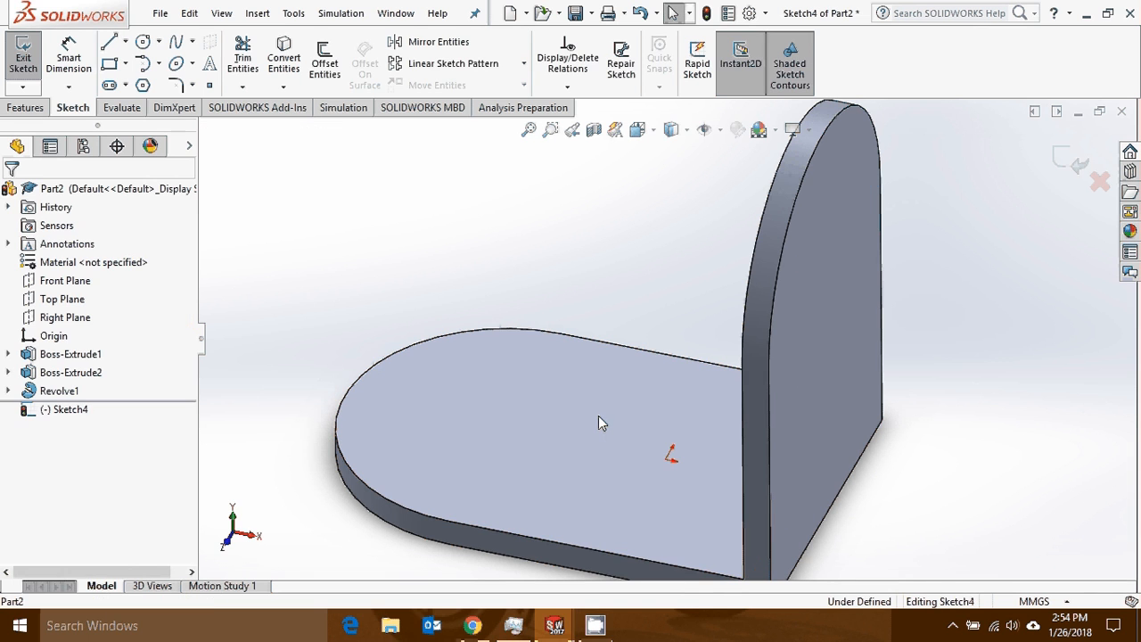
right_click(77, 419)
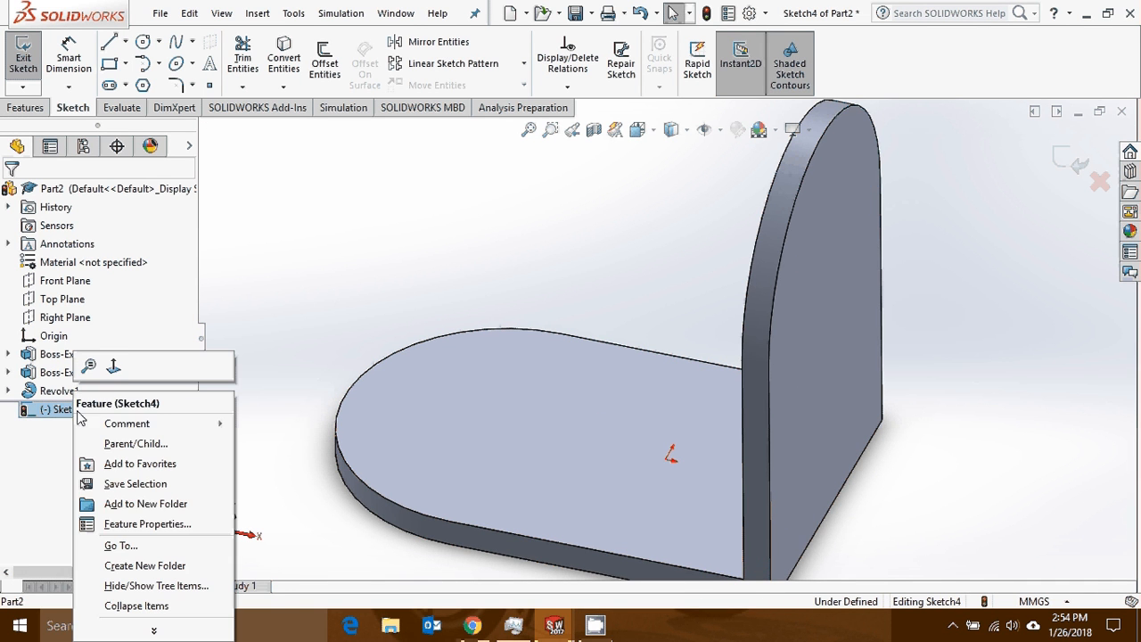
click(114, 367)
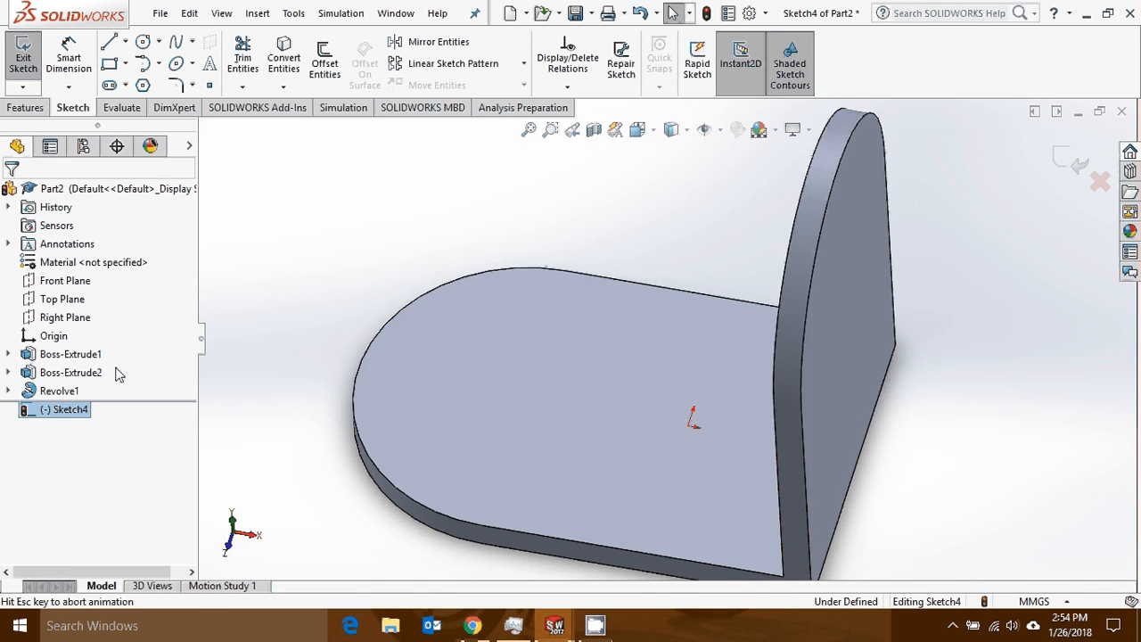
- Draw two corner rectangles on the plate from the wall's two inner corners, the one at the lower edge about 48 mm wide
click(109, 64)
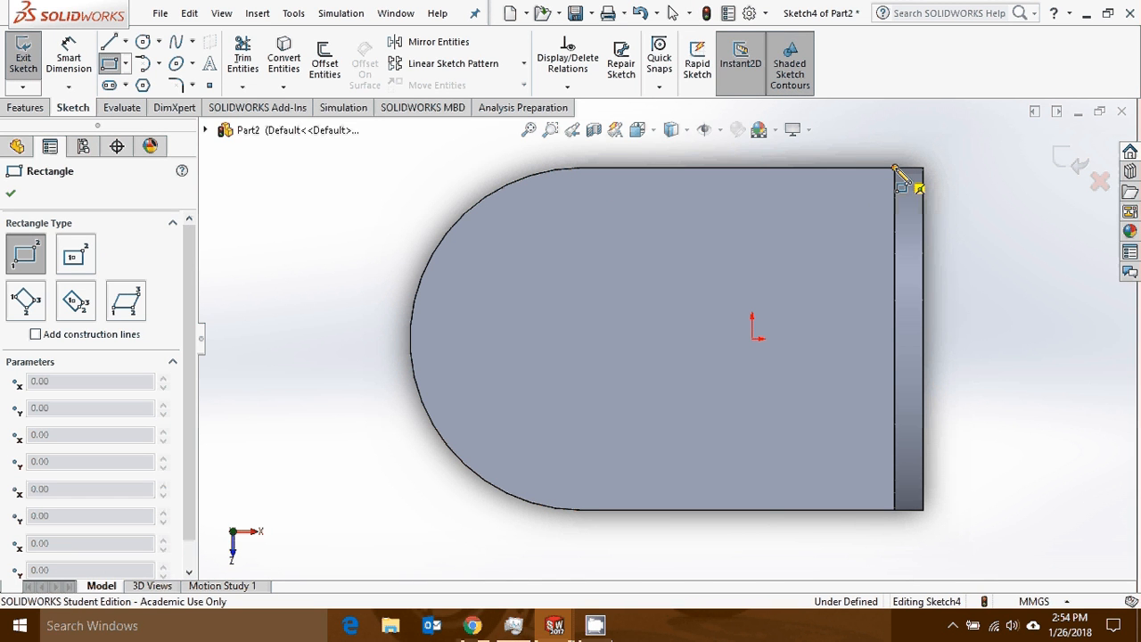
click(895, 168)
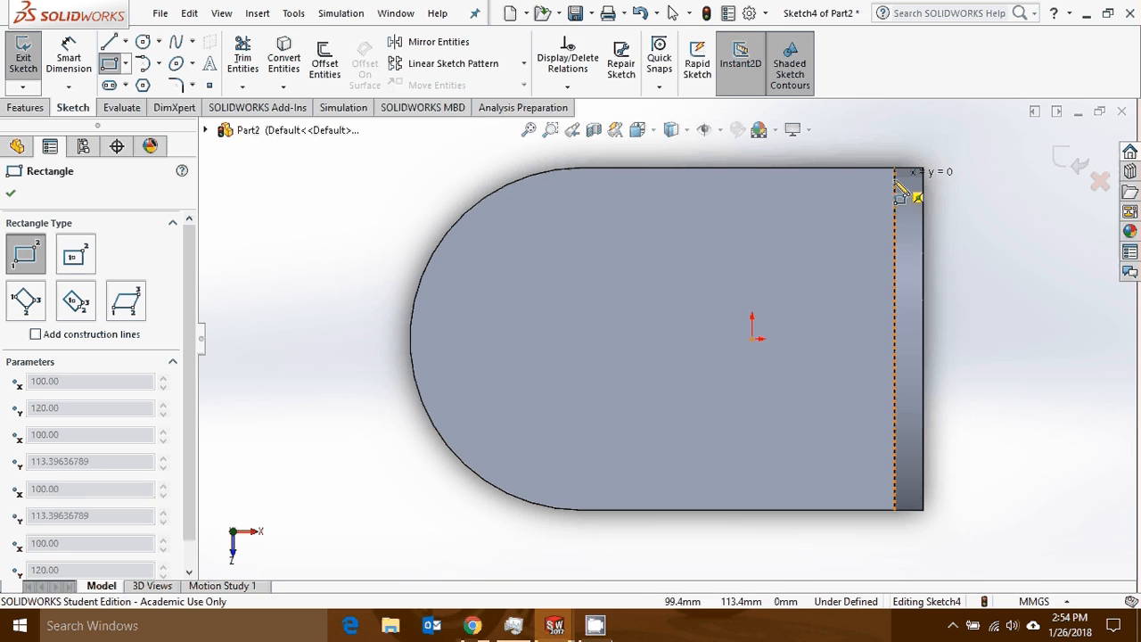
click(734, 231)
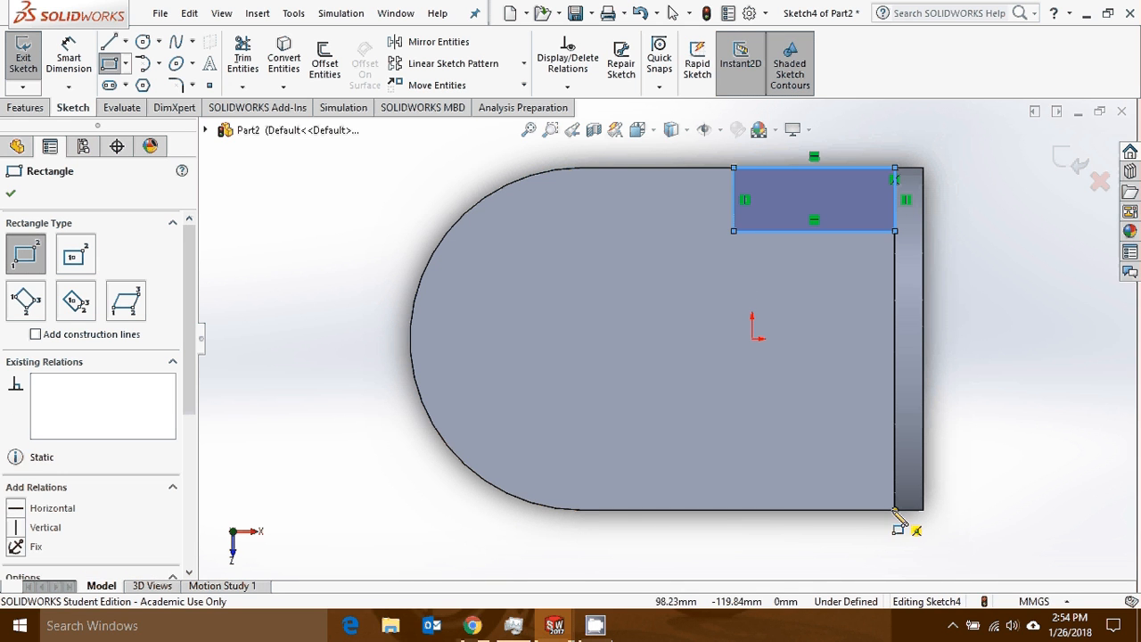
click(895, 510)
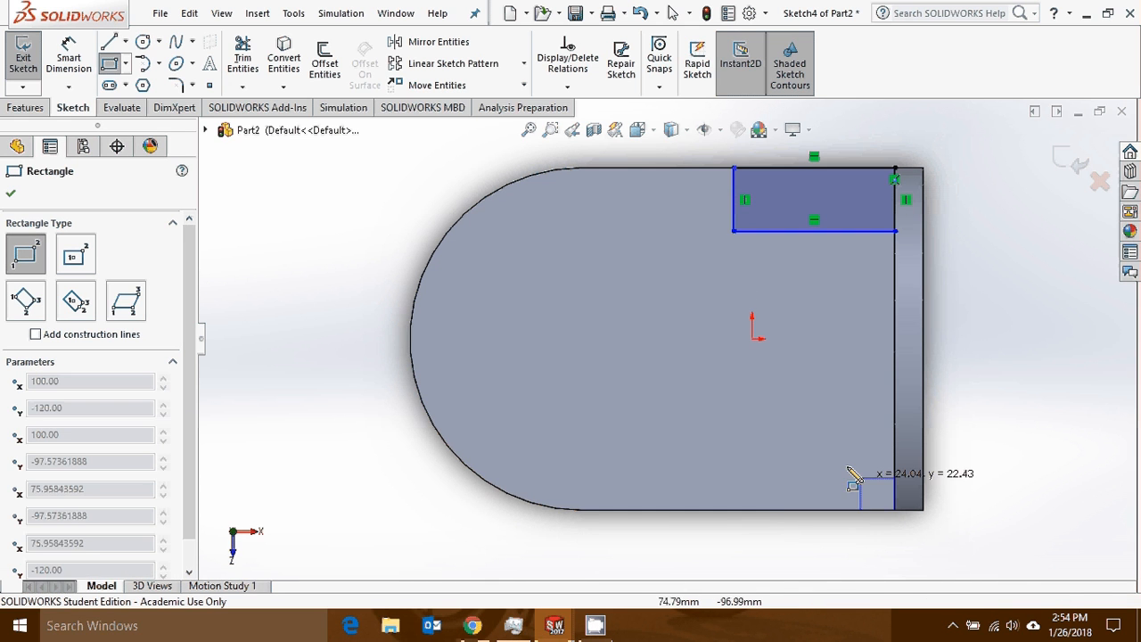
click(764, 441)
- Dimension the rectangle at the plate's lower edge to 20 mm wide and 100 mm long from the wall
click(83, 57)
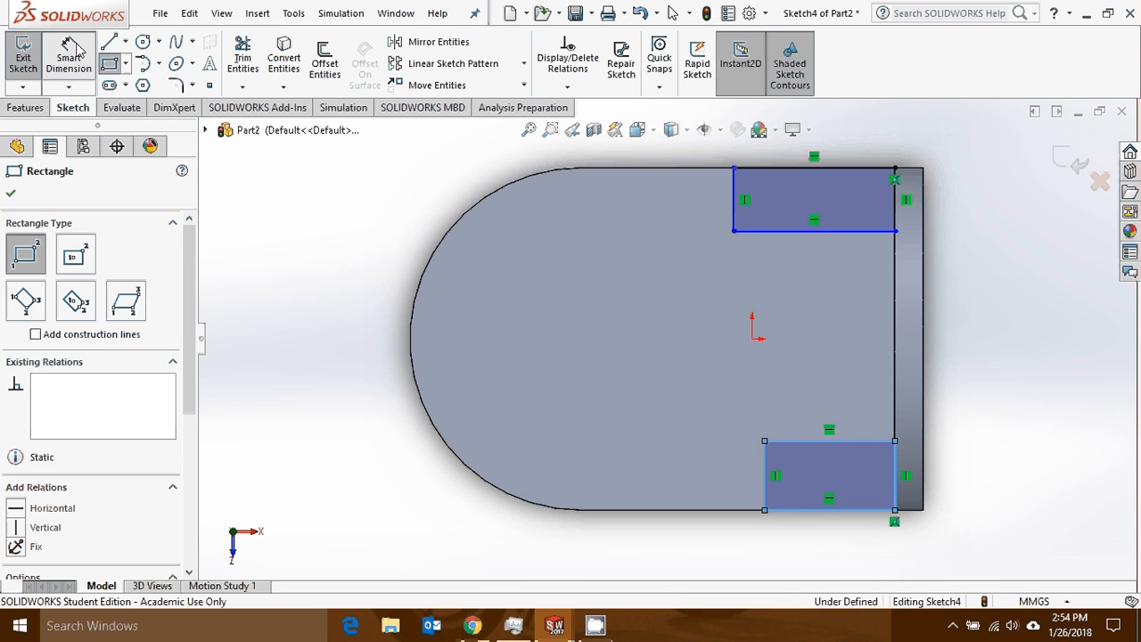
click(764, 473)
click(677, 477)
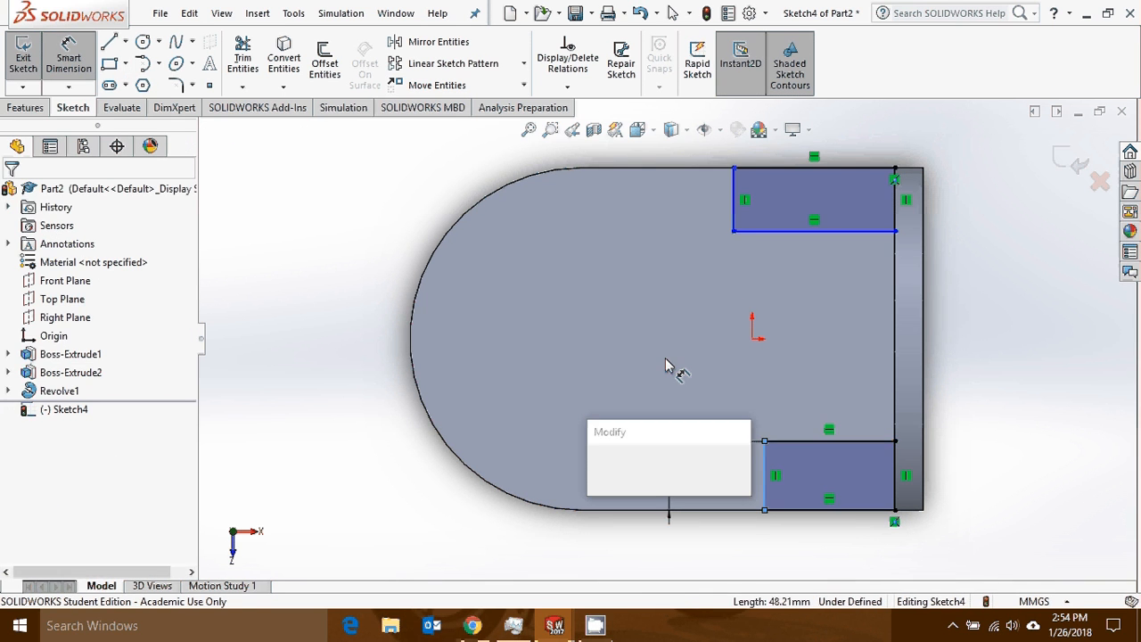
text(20)
key(Return)
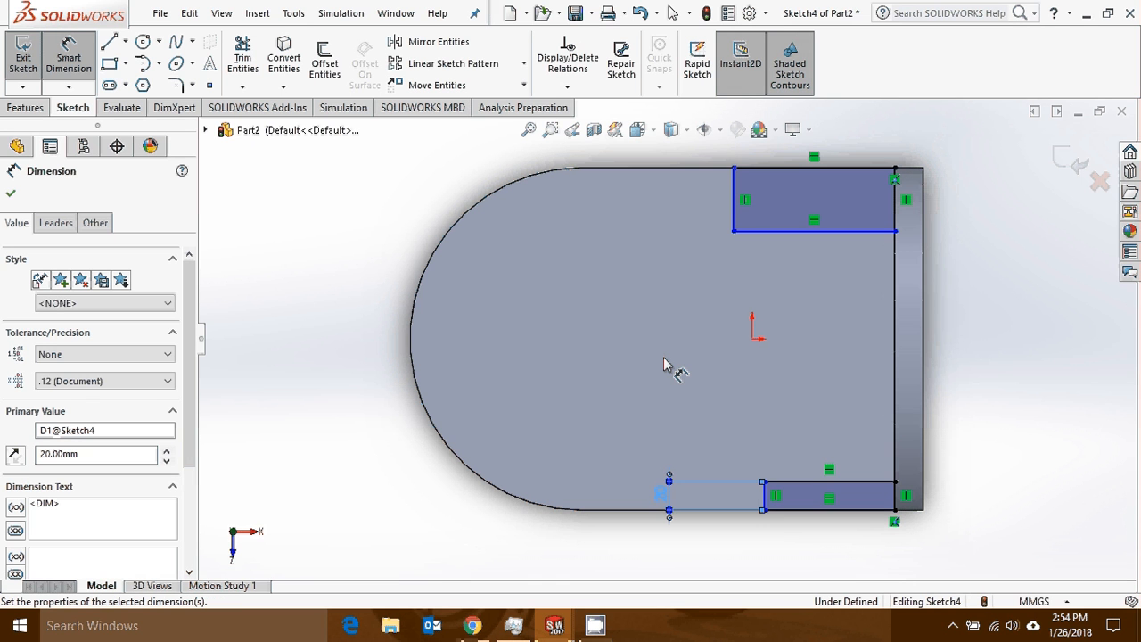
click(874, 482)
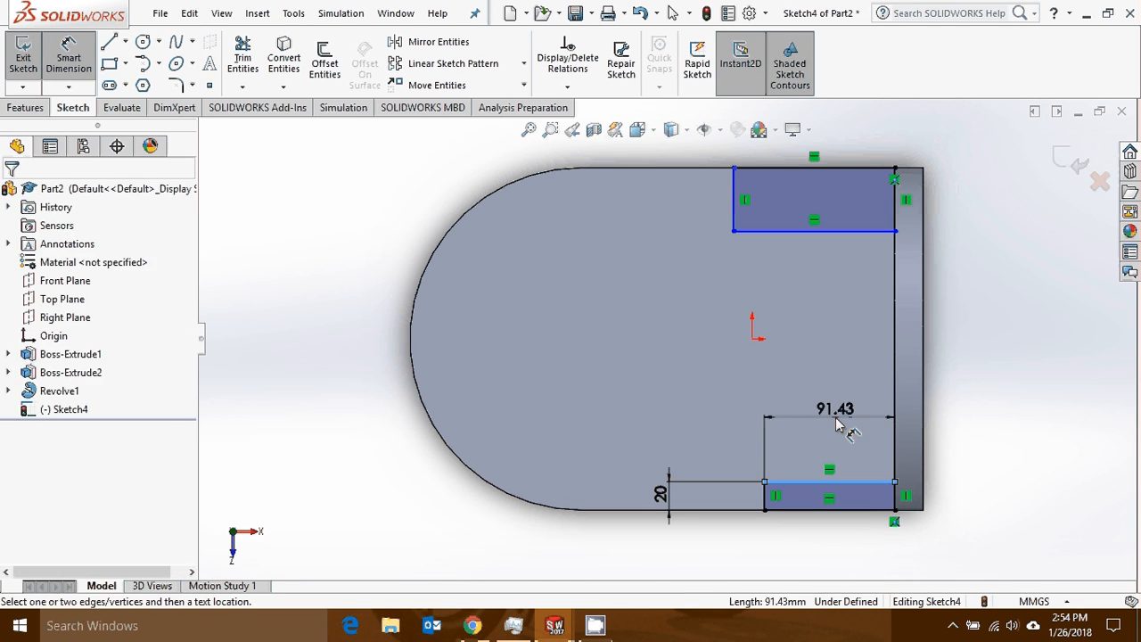
click(838, 425)
text(100)
key(Return)
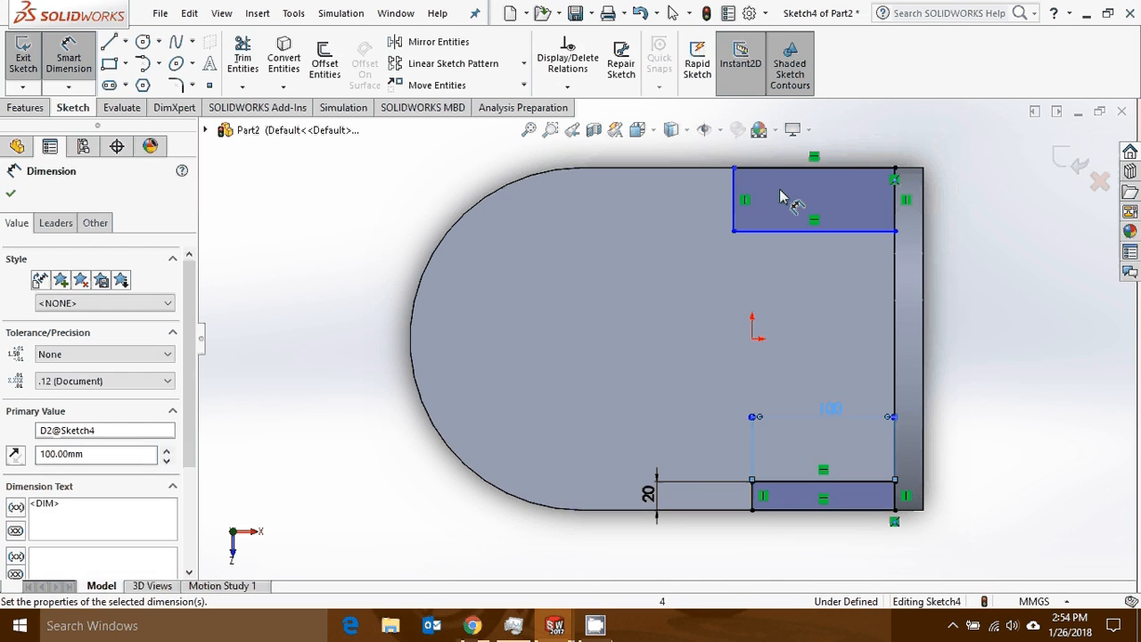
- Dimension the rectangle at the plate's upper edge to 20 mm wide and 100 mm long, and close the sketch
click(736, 196)
click(680, 214)
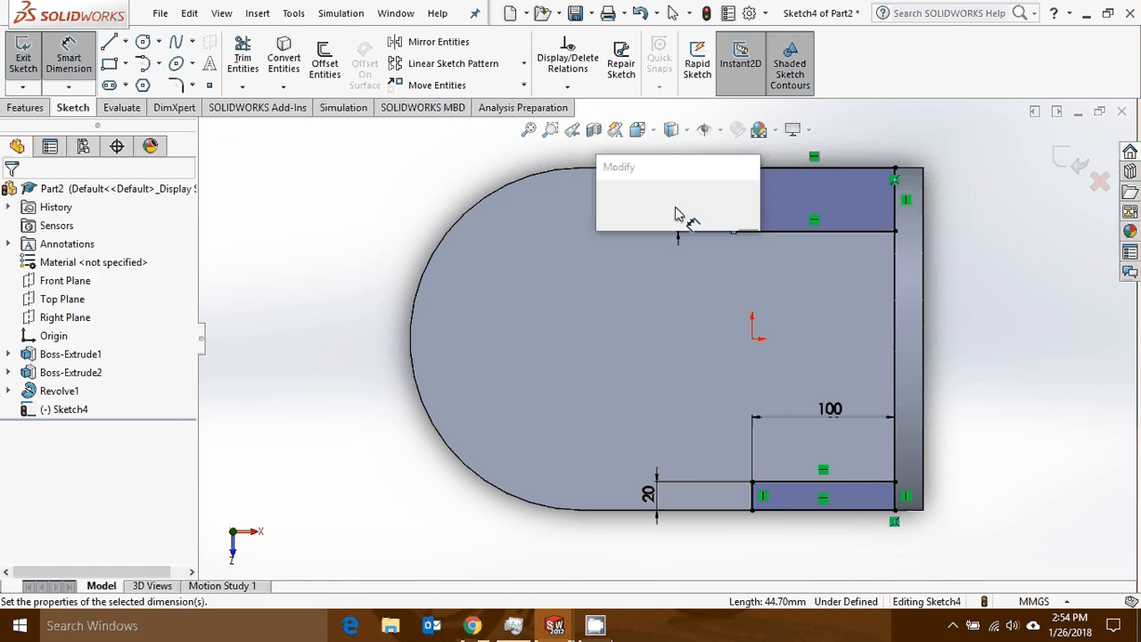
text(20)
key(Return)
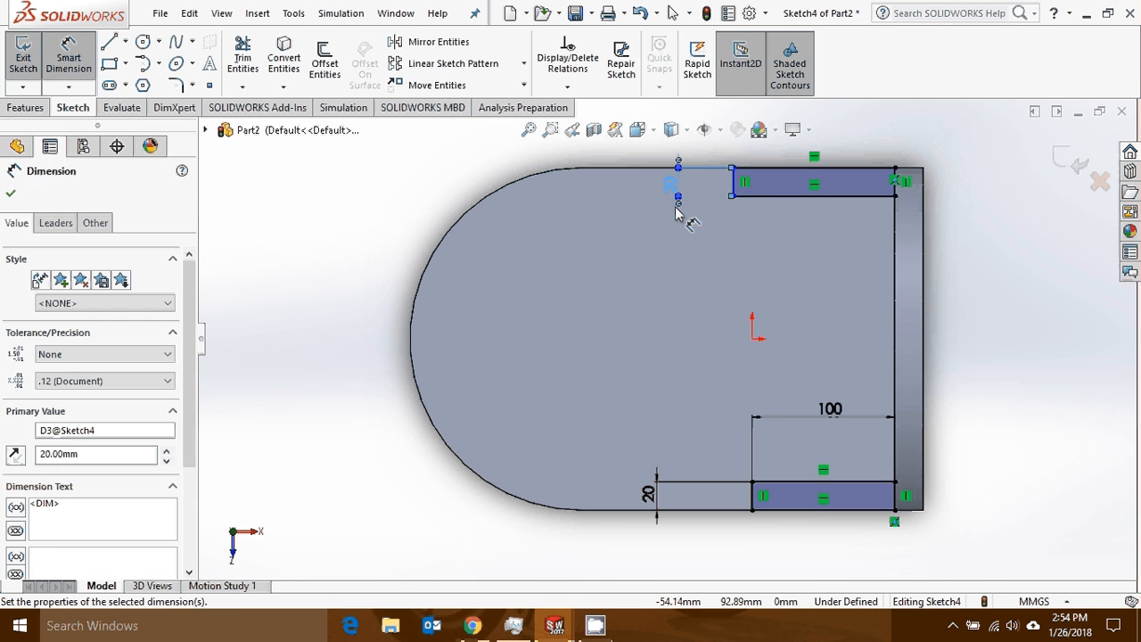
click(806, 196)
click(801, 224)
text(100)
key(Return)
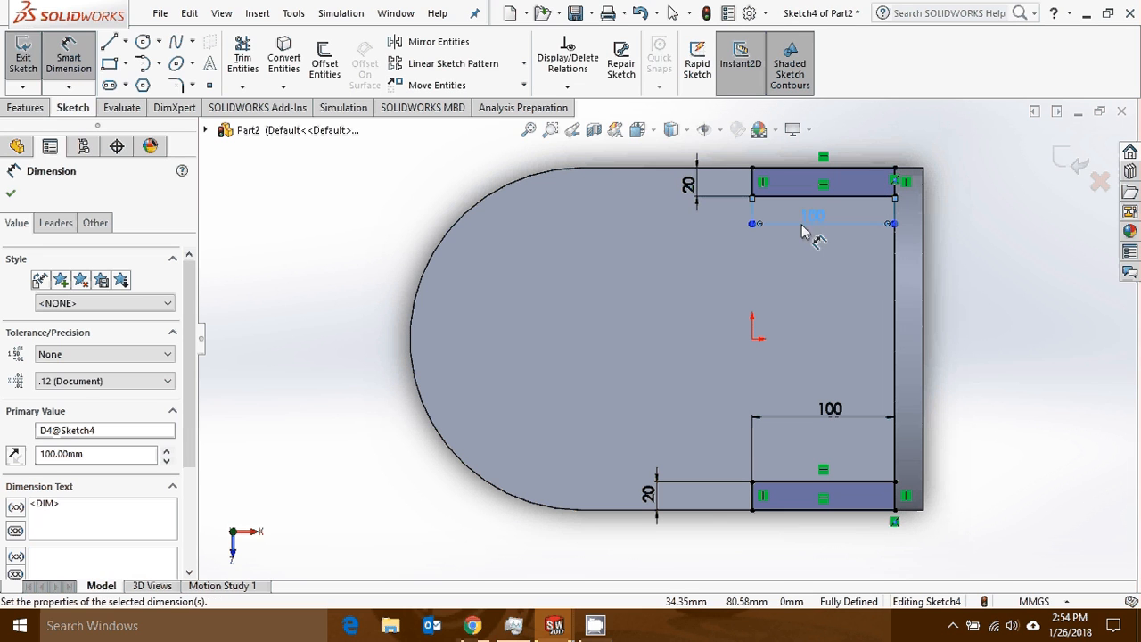
click(25, 57)
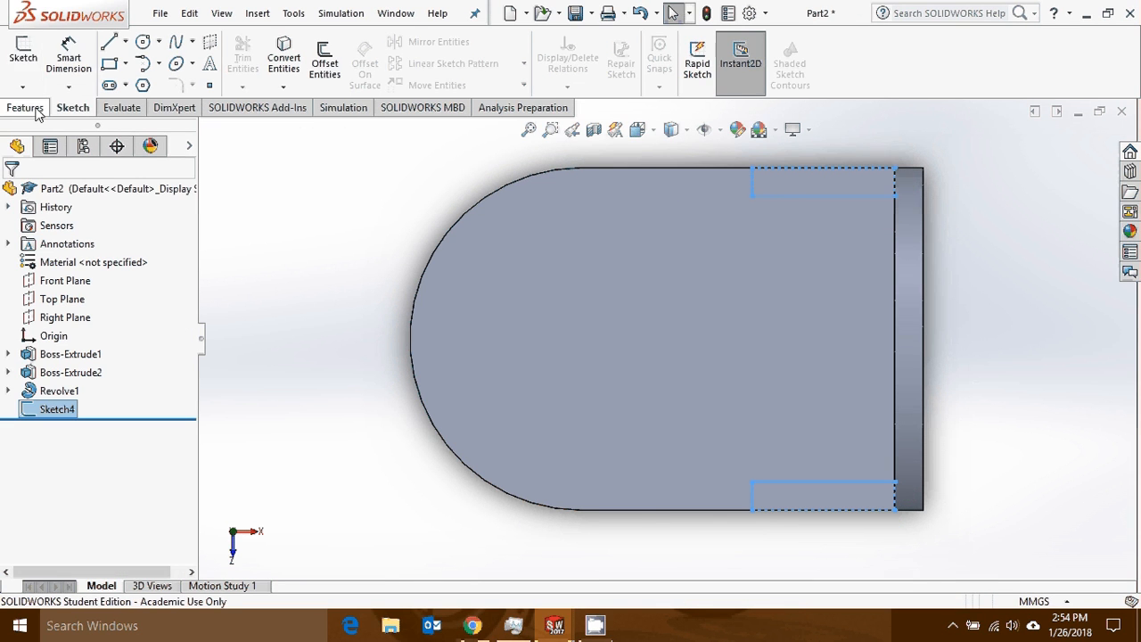
- Extrude both rectangles upward from the base plate as a merged Blind boss 100 mm high
click(34, 108)
click(30, 57)
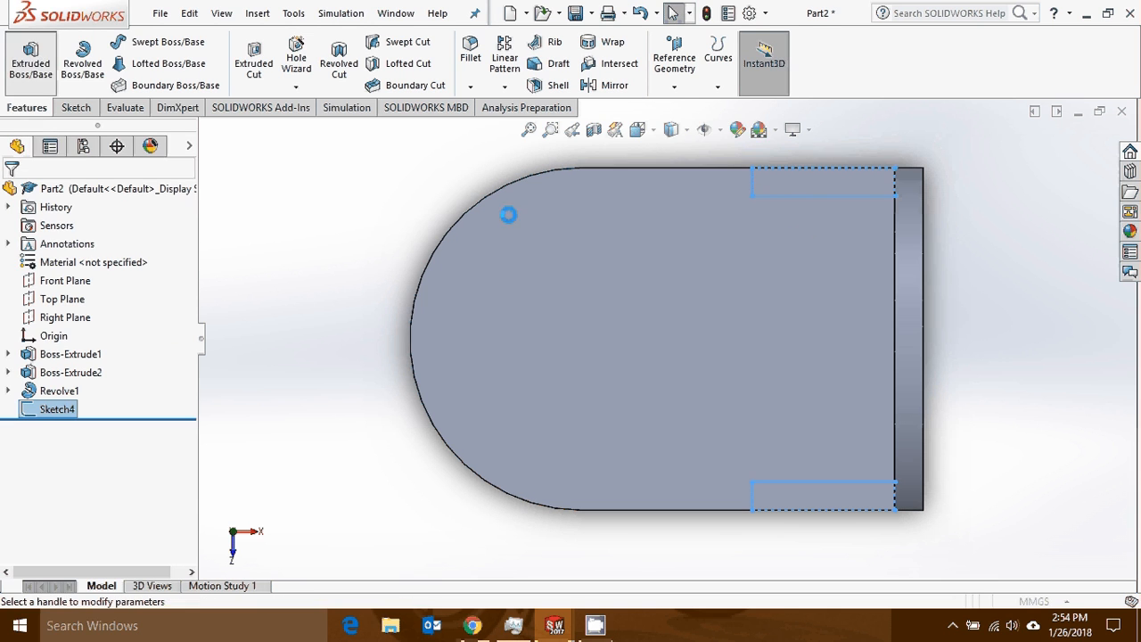
click(34, 194)
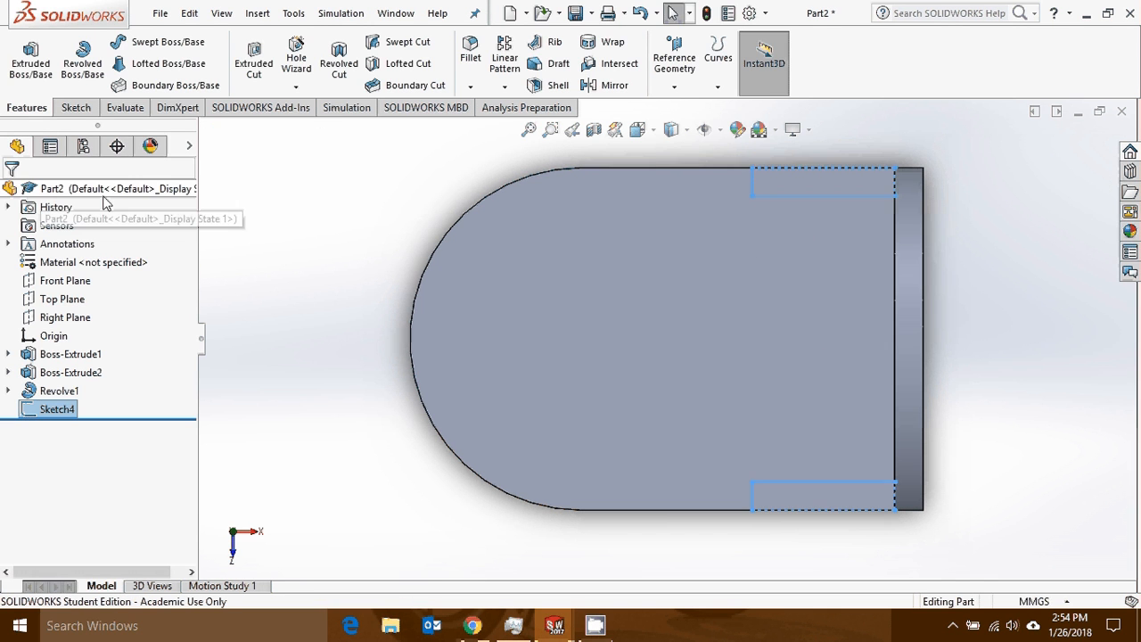
mouse_move(575, 216)
middle_down()
mouse_move(580, 173)
mouse_move(571, 179)
middle_up()
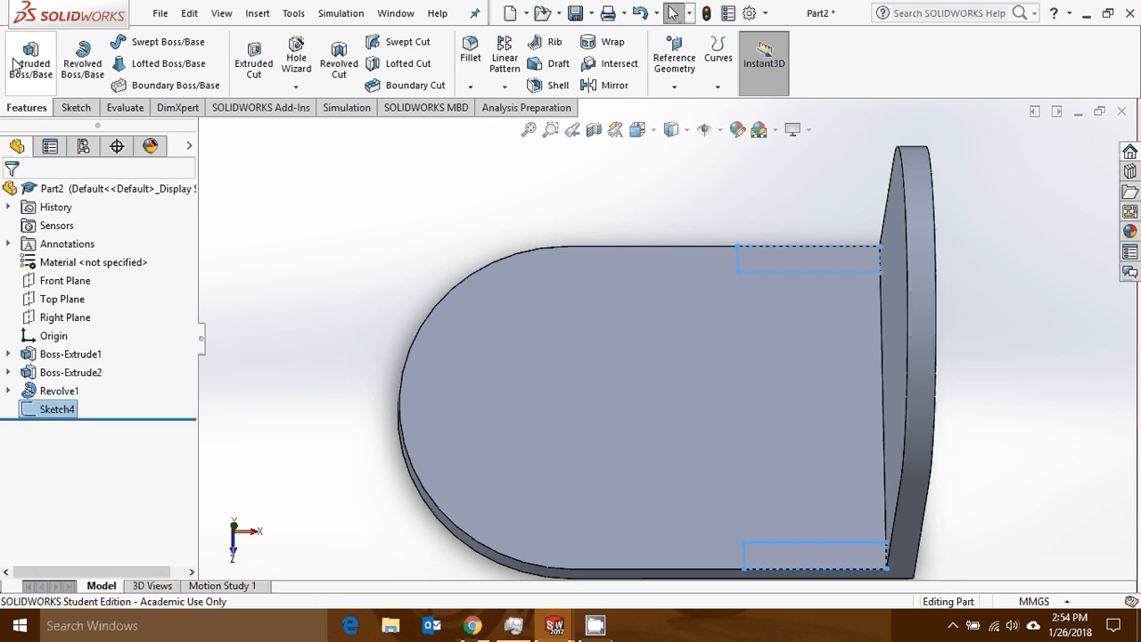
click(45, 71)
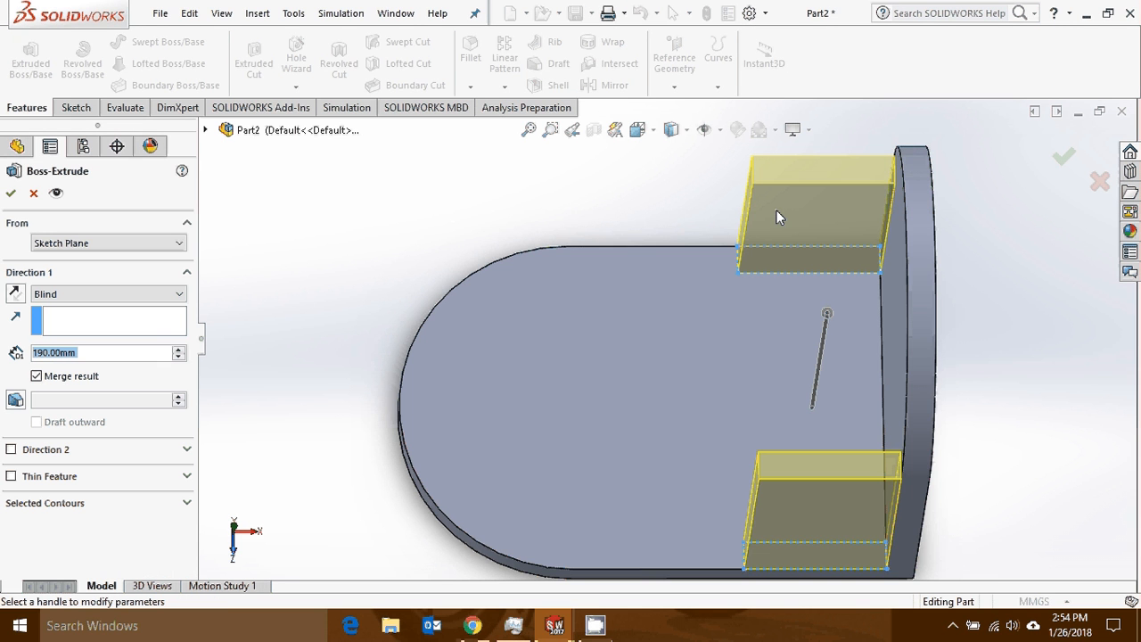
middle_drag(734, 301, 713, 232)
double_click(89, 354)
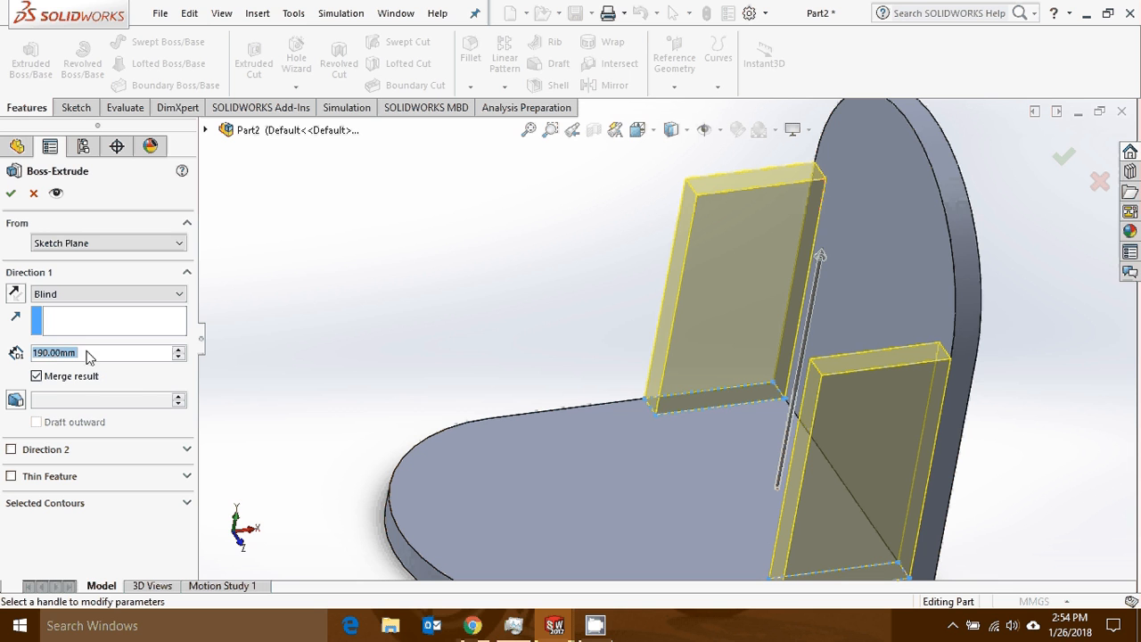
text(100)
key(Return)
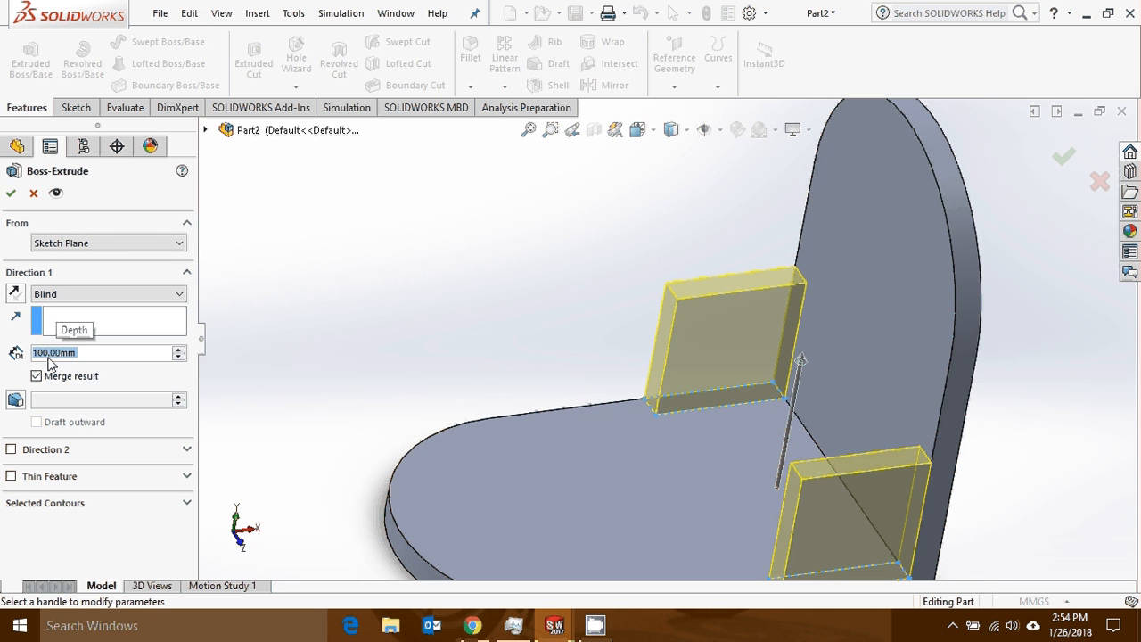
middle_drag(695, 353, 791, 366)
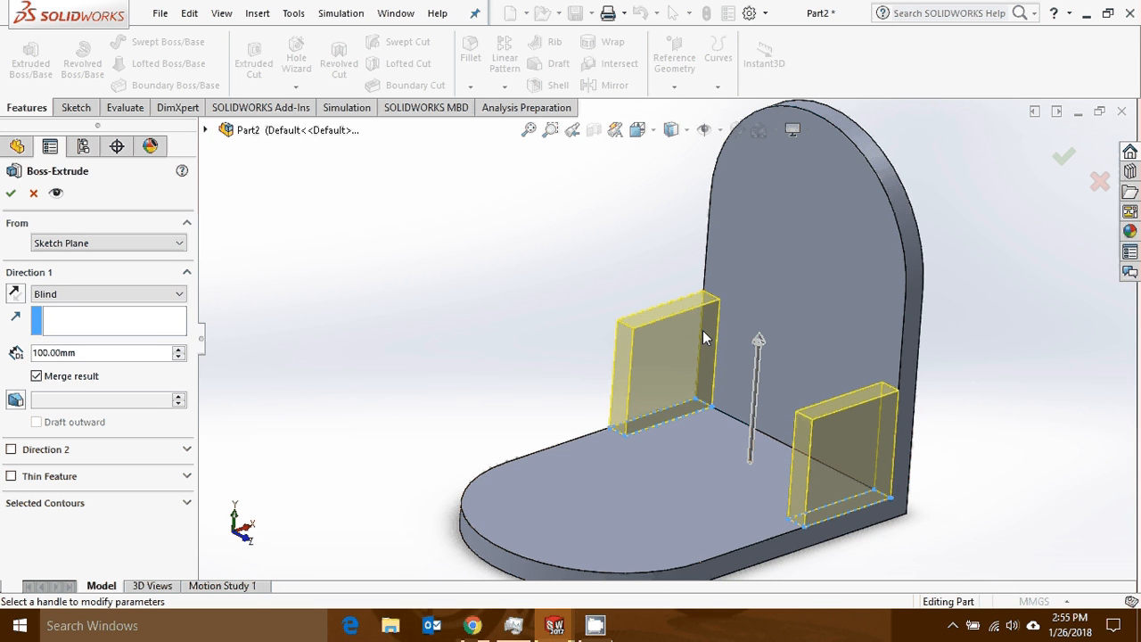
click(12, 192)
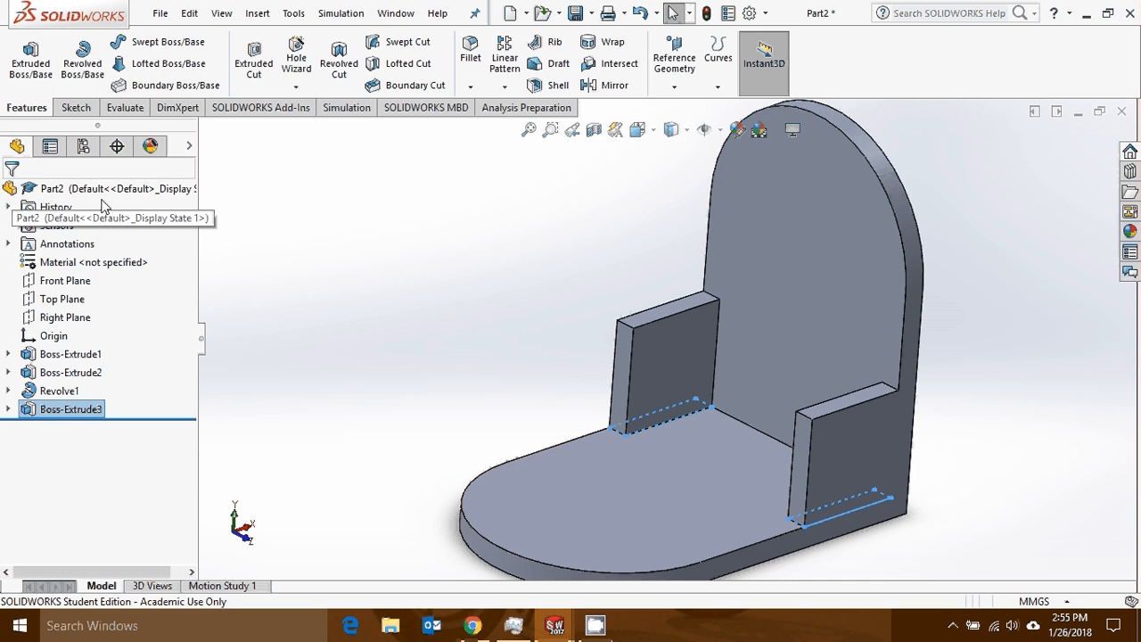
- Start a Chamfer on the short top front edges of the two extruded side blocks
click(471, 87)
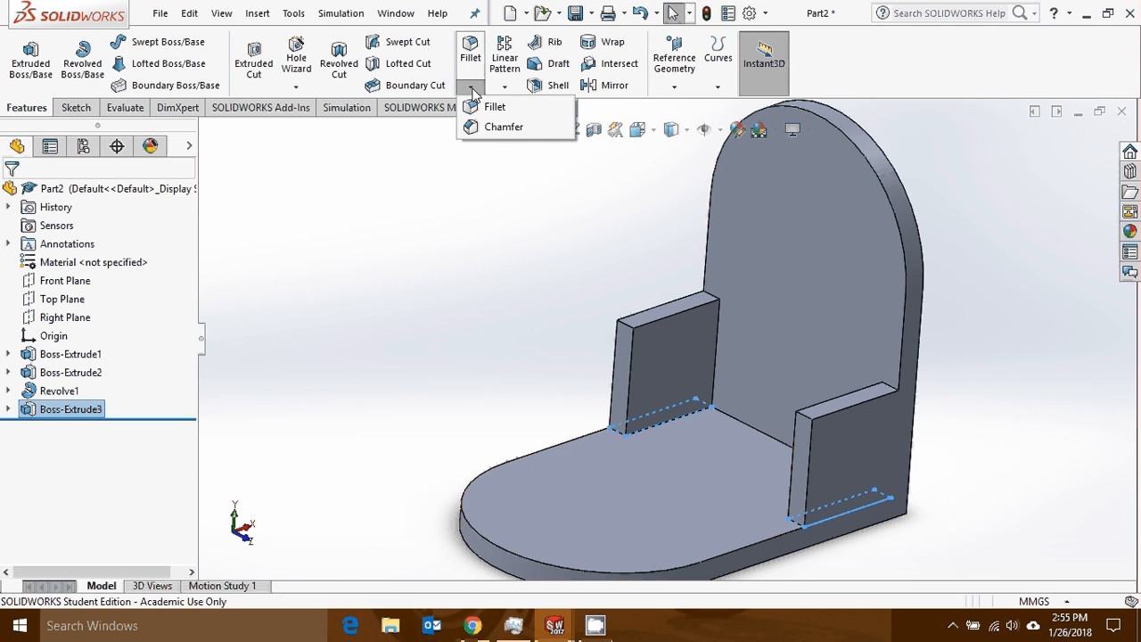
click(504, 128)
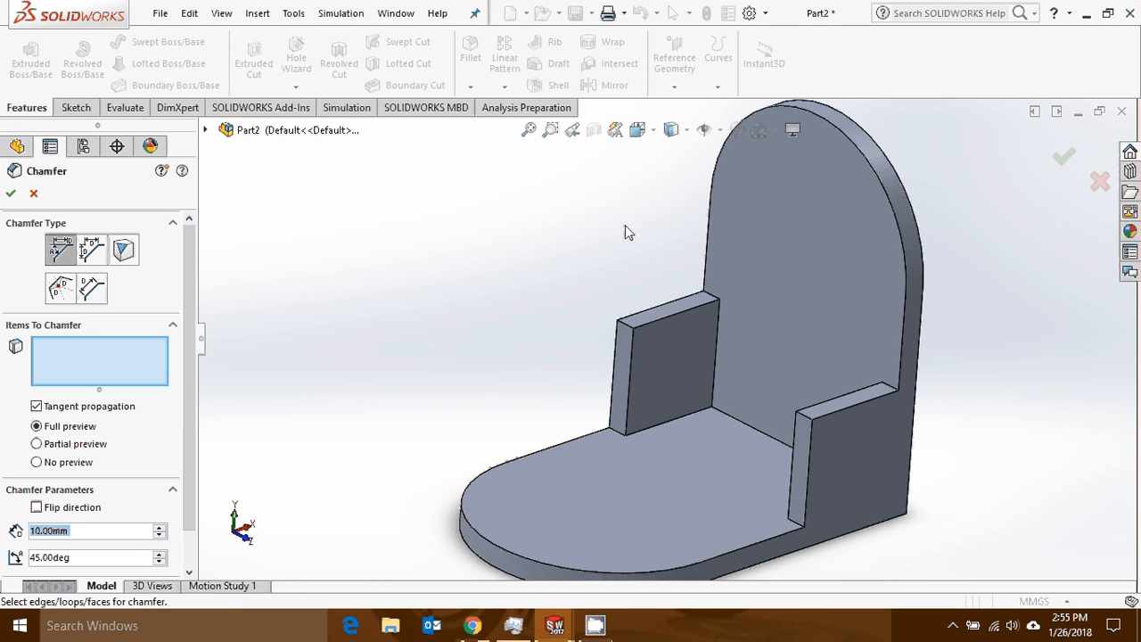
scroll(630, 328, down, 6)
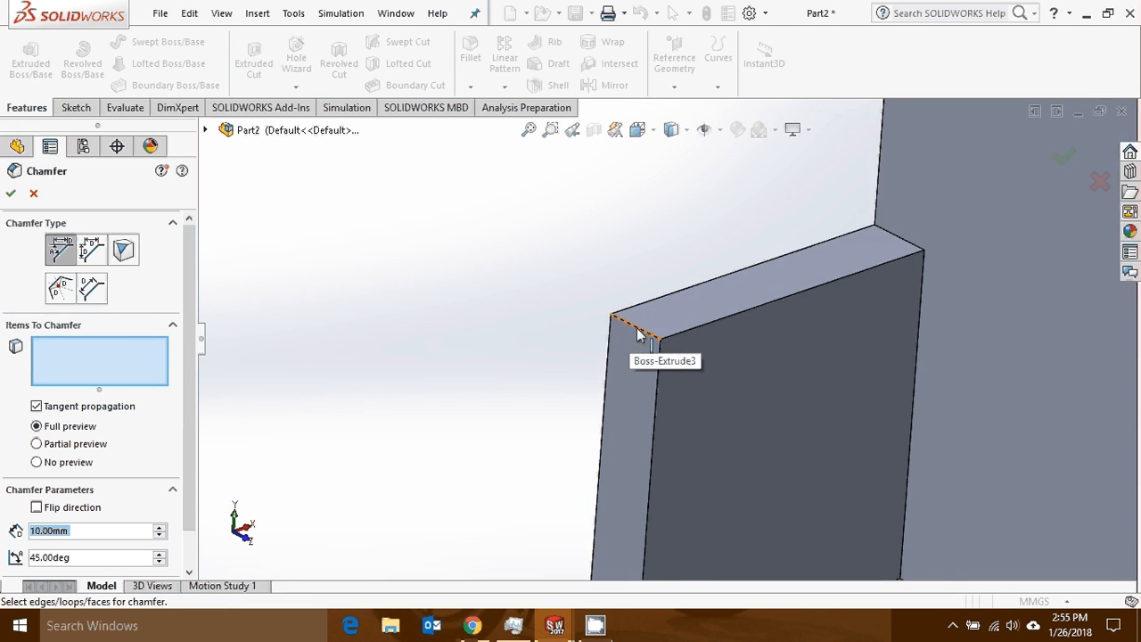
scroll(661, 303, up, 2)
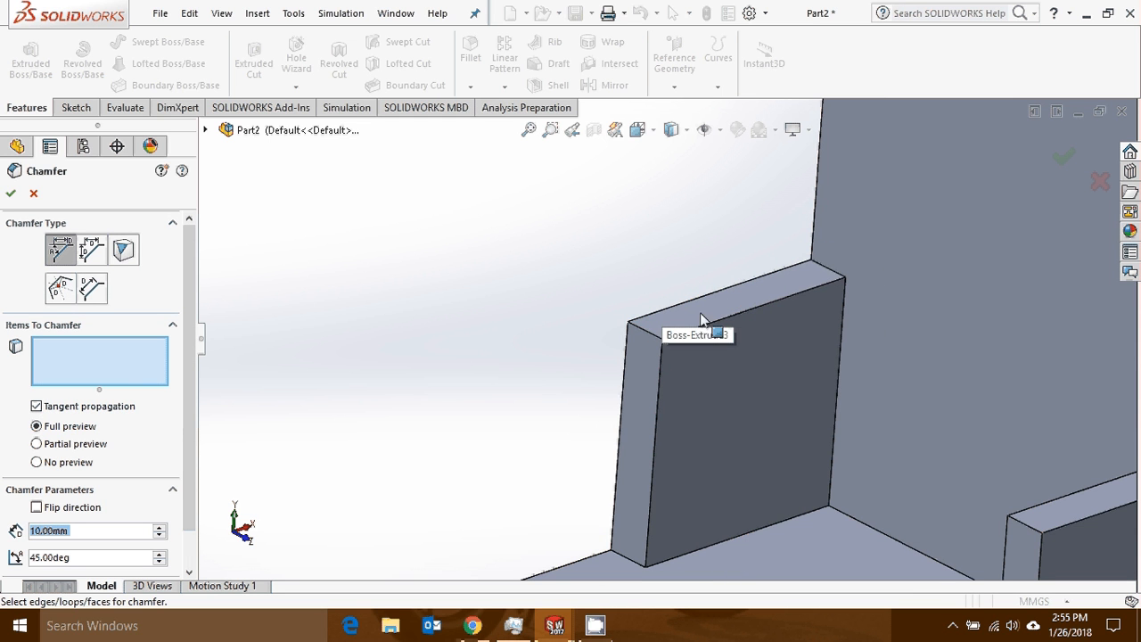
click(648, 336)
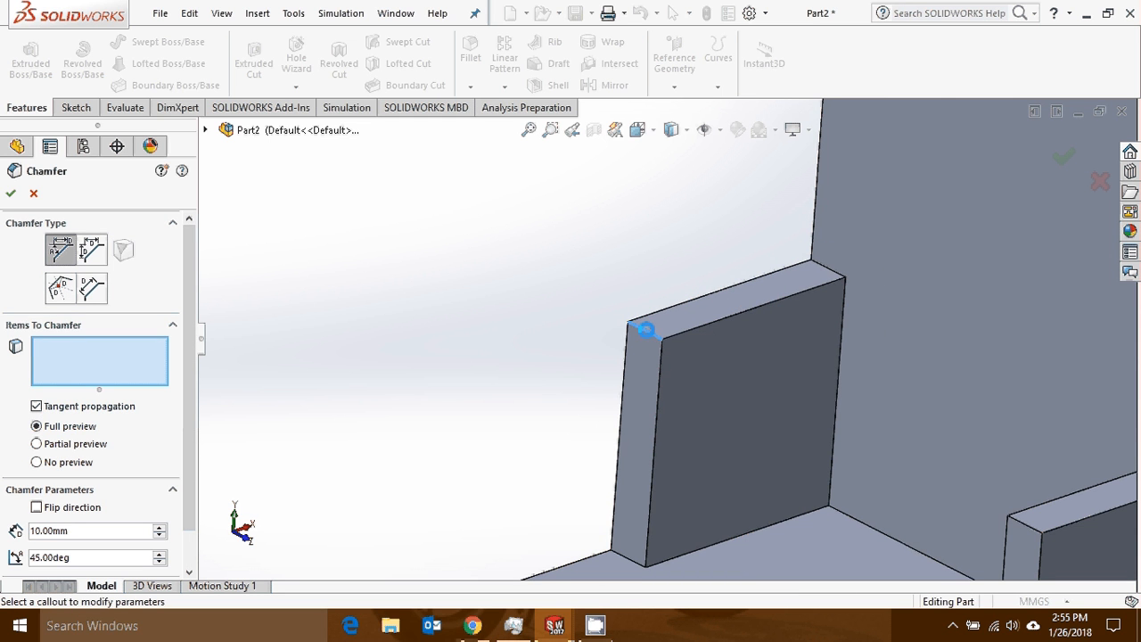
scroll(820, 419, up, 2)
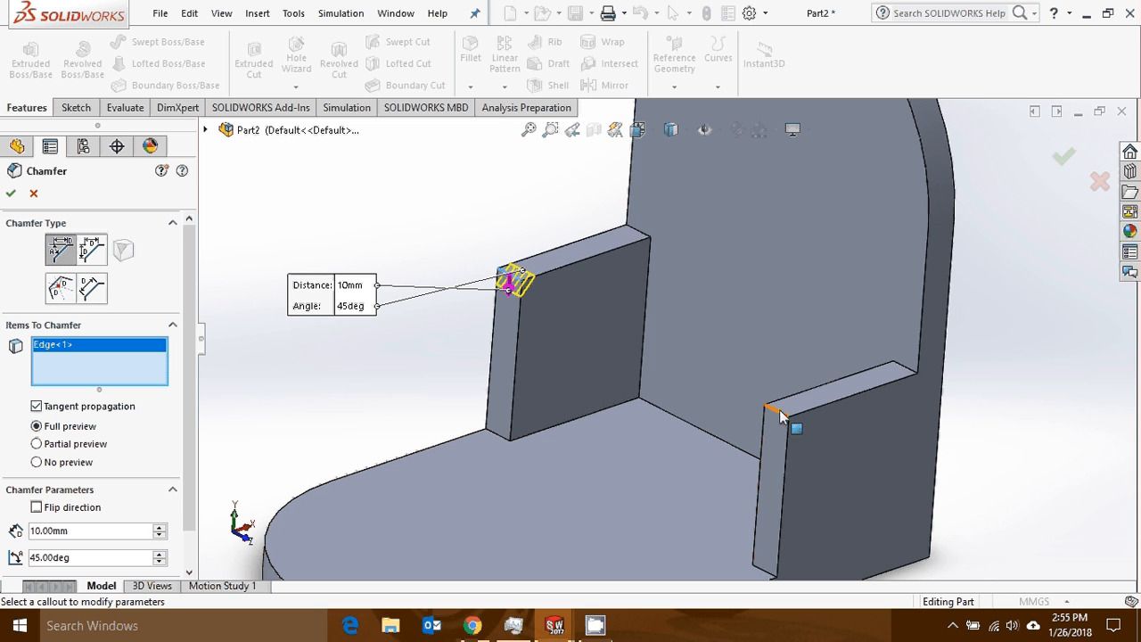
click(778, 413)
middle_drag(778, 413, 681, 358)
scroll(682, 358, up, 3)
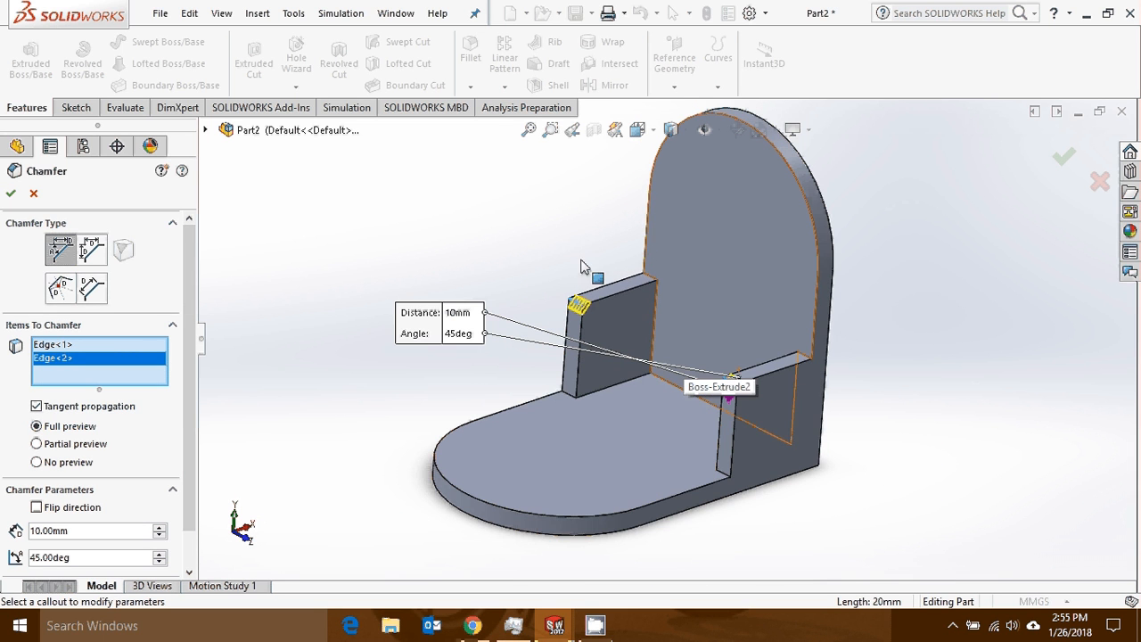
- Set the chamfer distance to 100 mm at 45 degrees and complete it to form triangular side gussets
scroll(50, 522, down, 1)
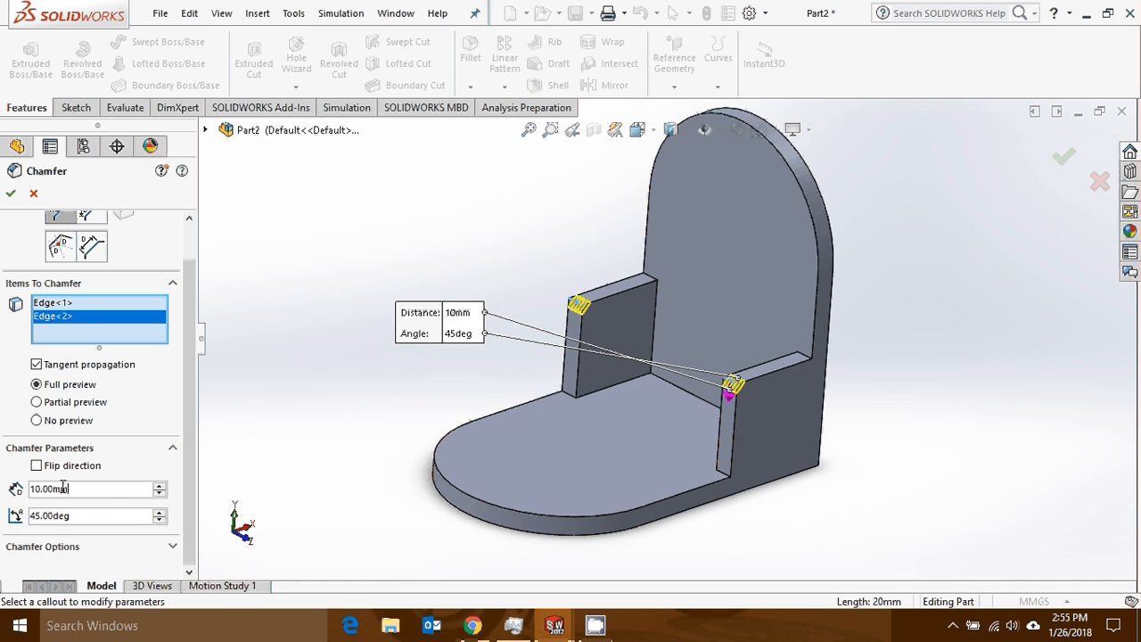
double_click(63, 488)
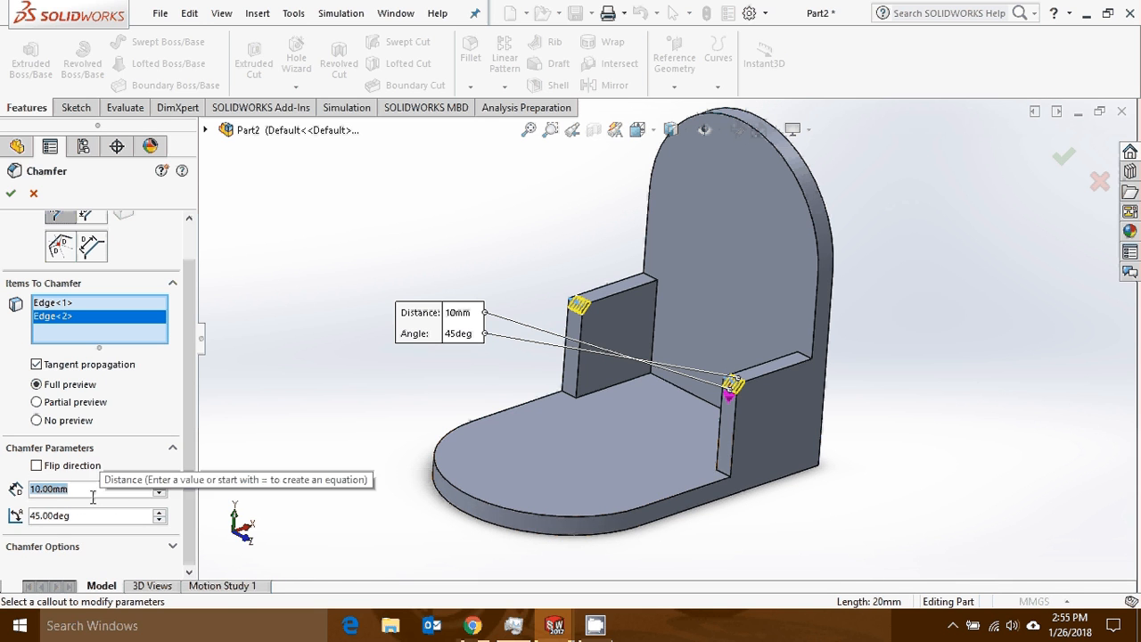
text(100)
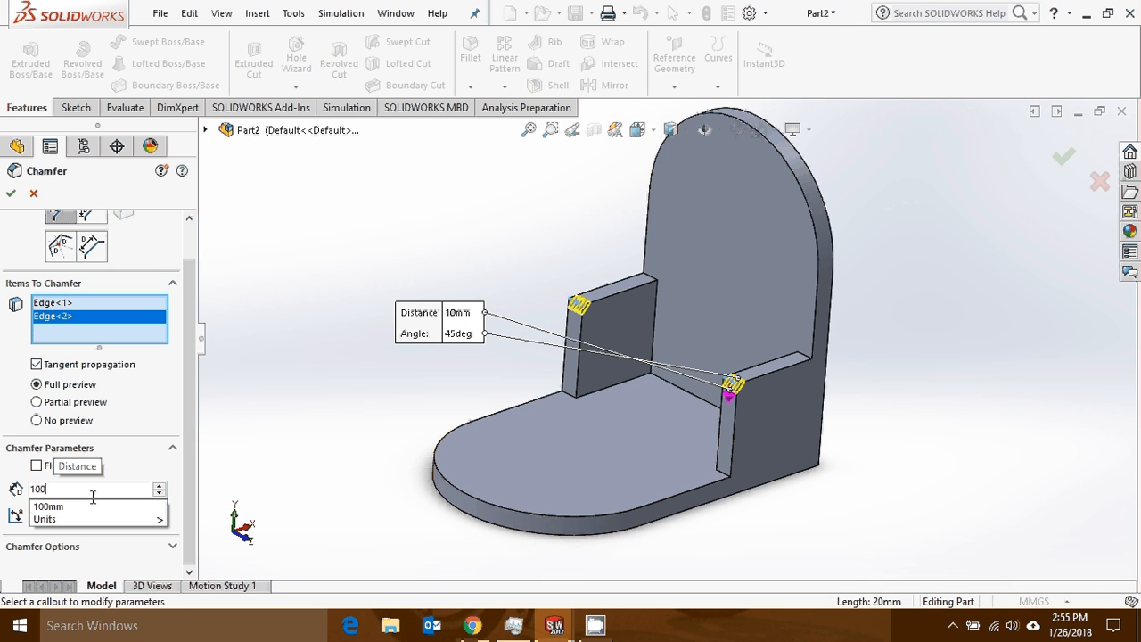
key(Return)
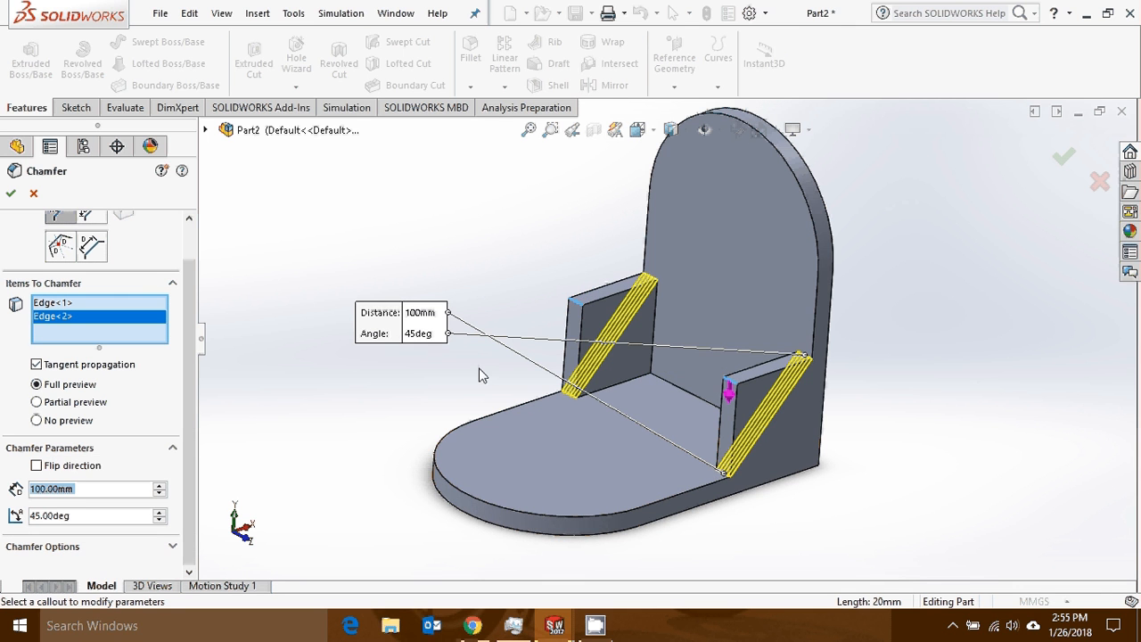
middle_drag(637, 375, 604, 362)
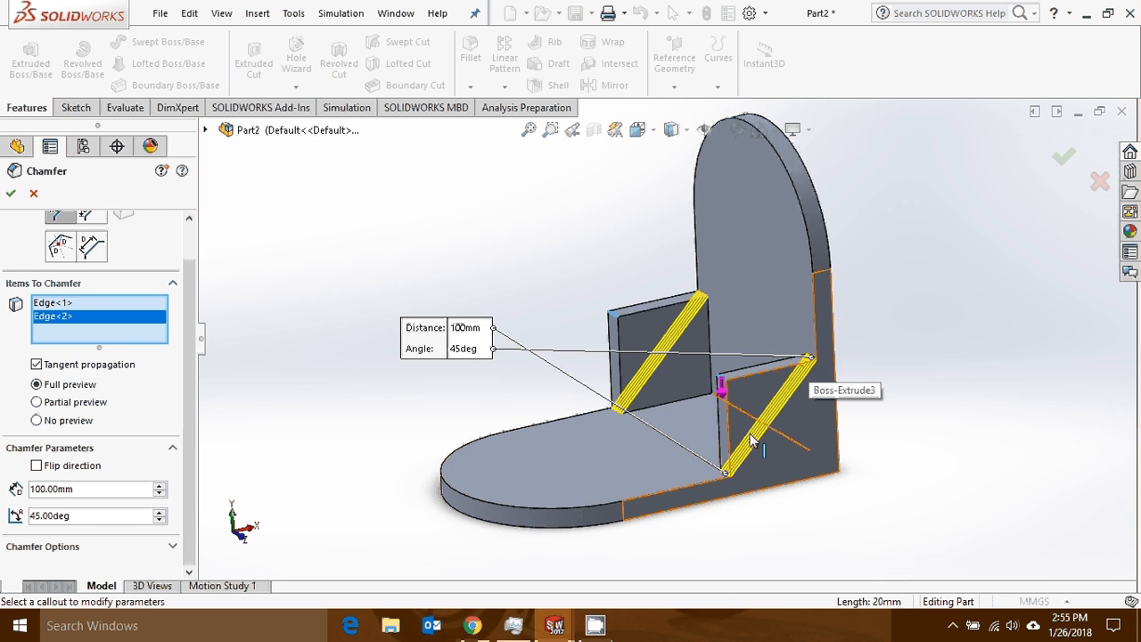
middle_drag(756, 405, 710, 341)
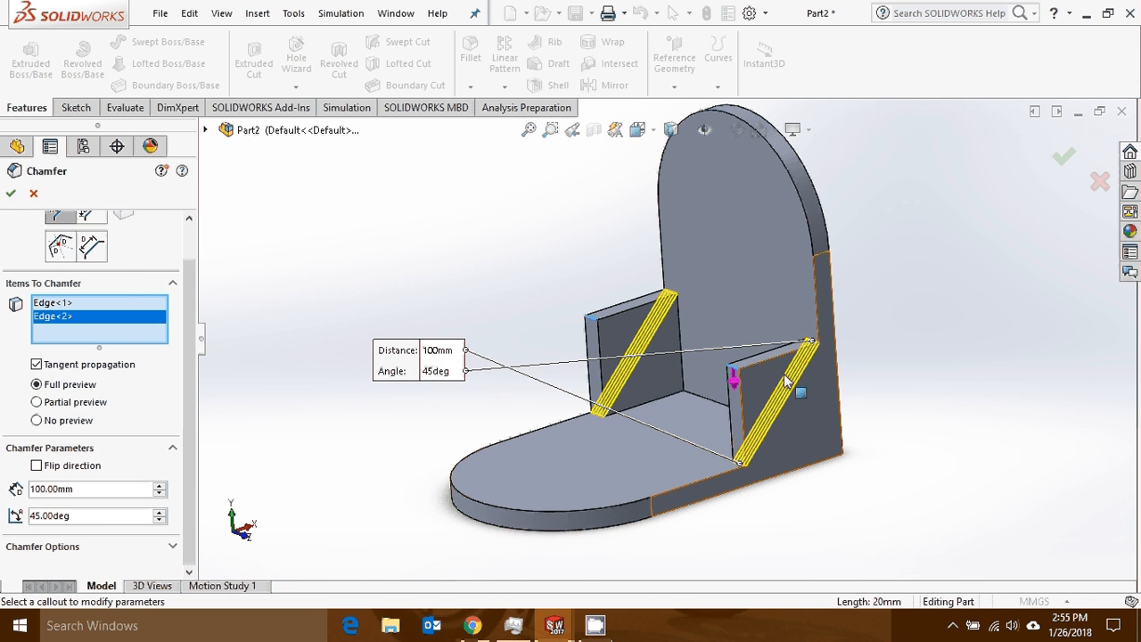
key(Return)
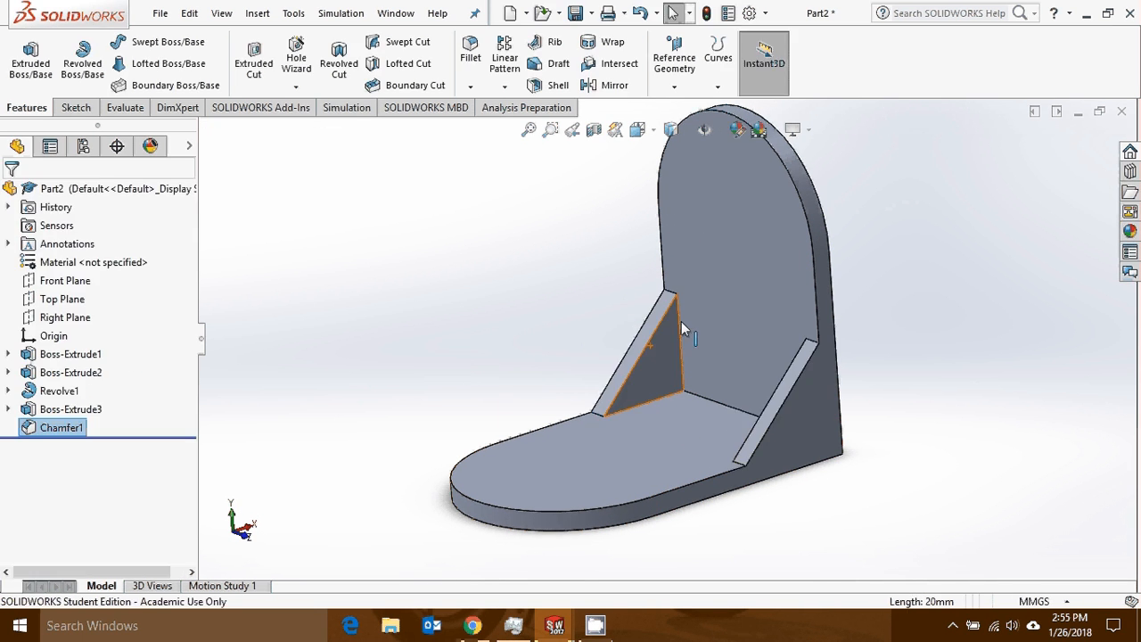
- Start a new sketch on the base plate's upper face between the gussets
middle_drag(671, 268, 666, 348)
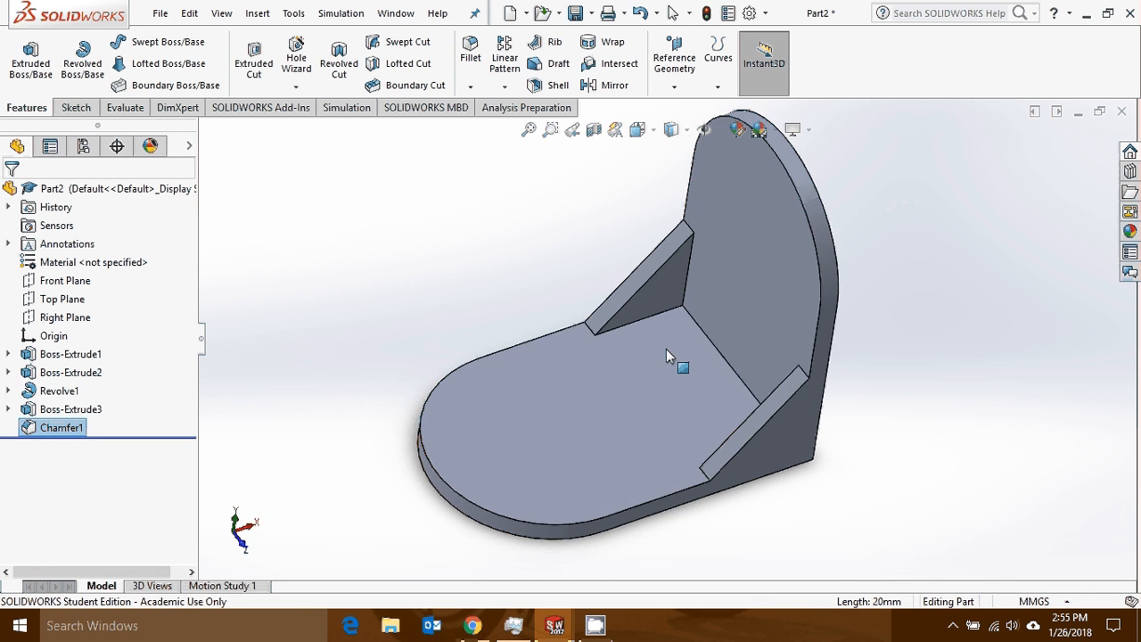
click(76, 108)
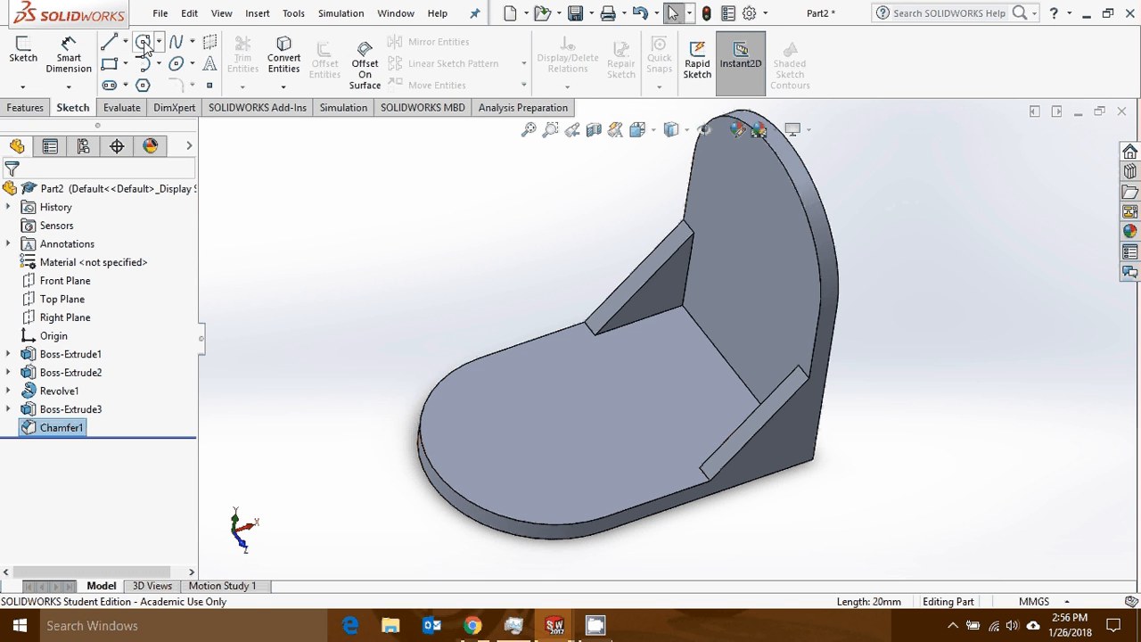
click(23, 53)
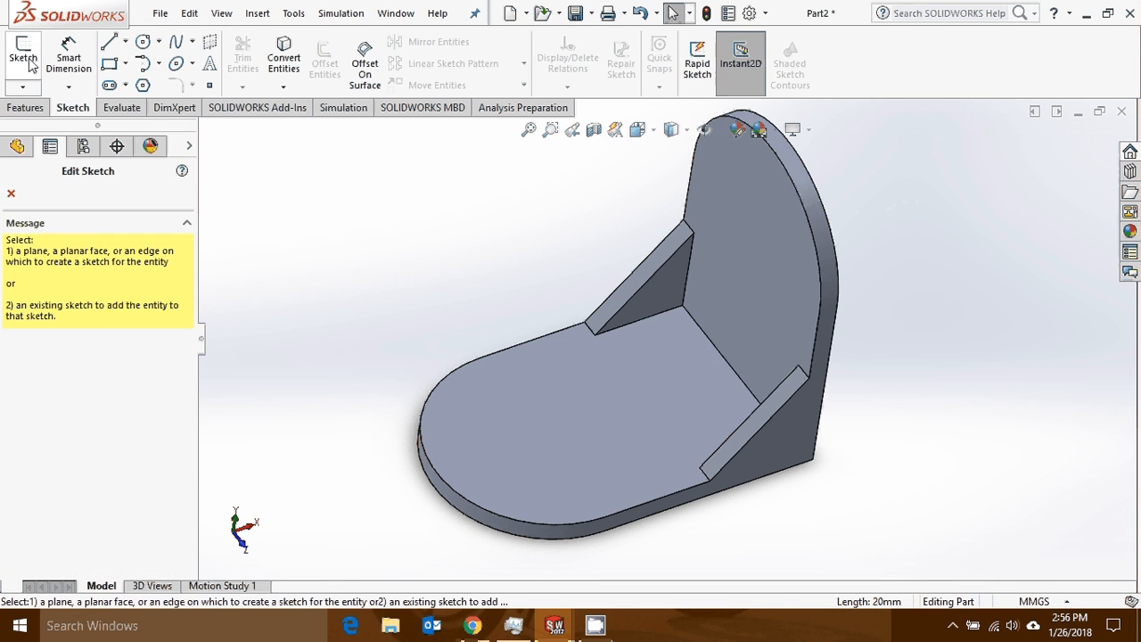
click(572, 383)
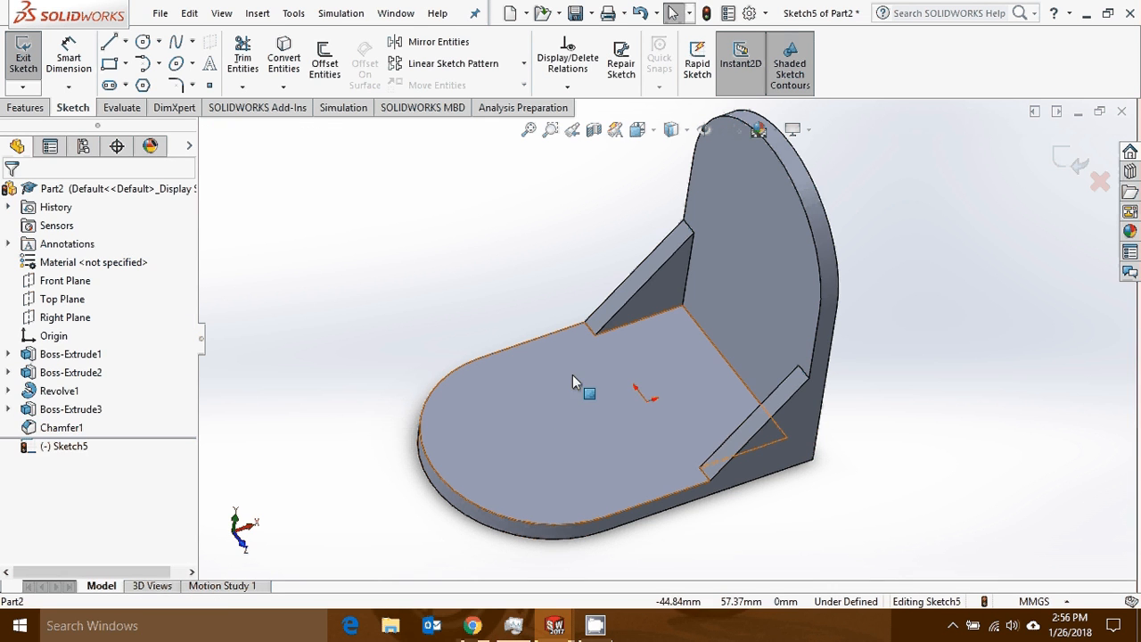
- Sketch a circle about 79 mm in diameter on the base plate, concentric with the plate's rounded end
right_click(63, 450)
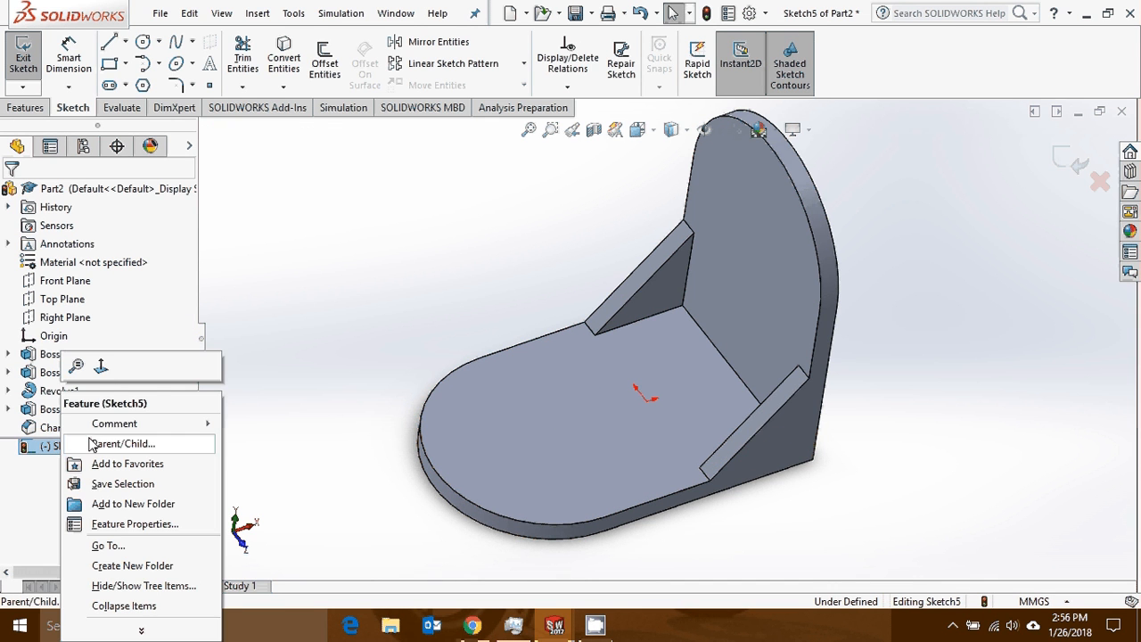
click(101, 367)
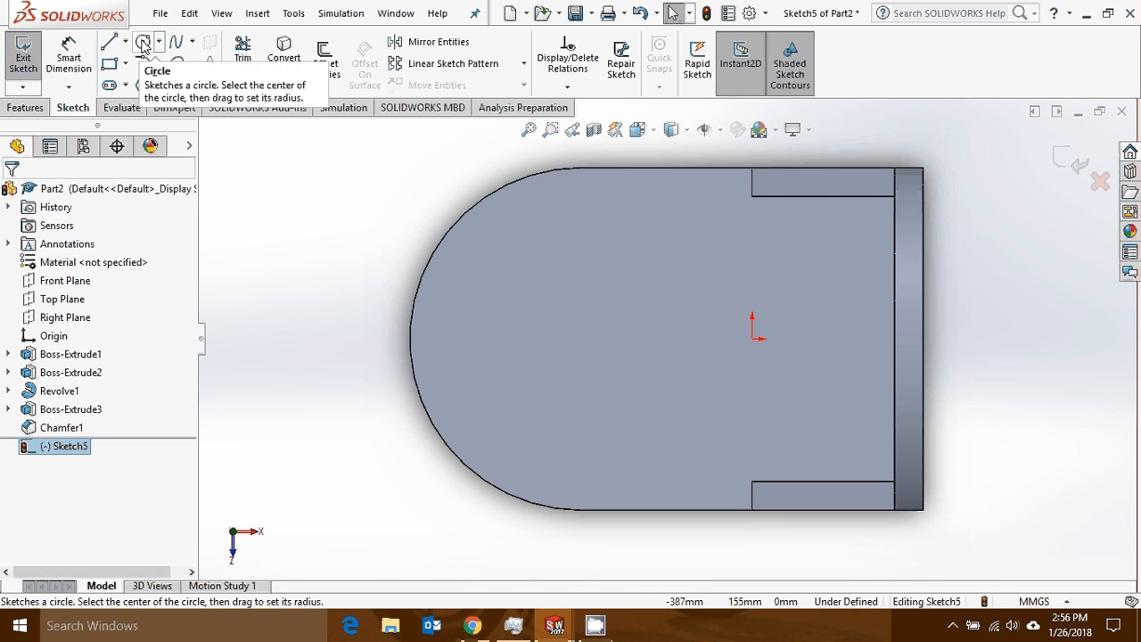
click(142, 45)
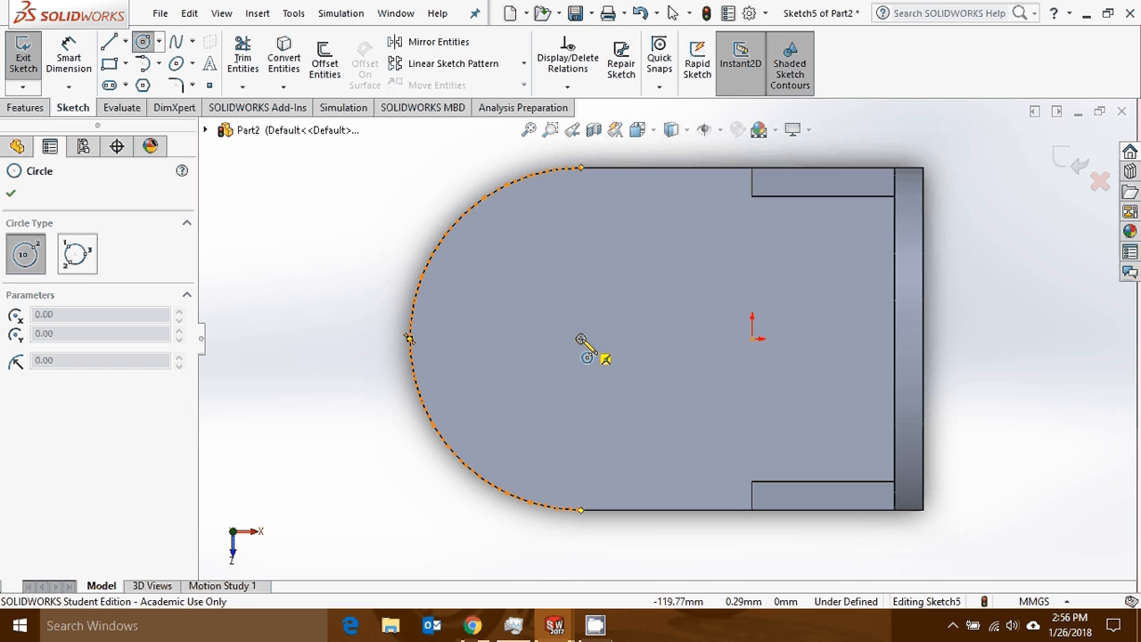
click(580, 339)
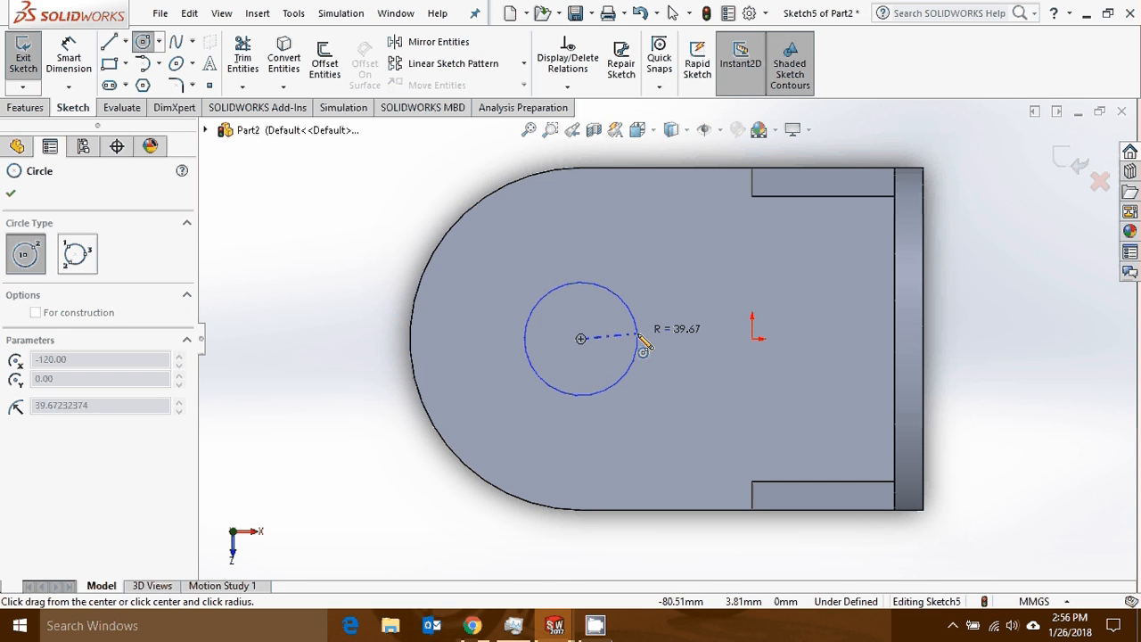
click(639, 336)
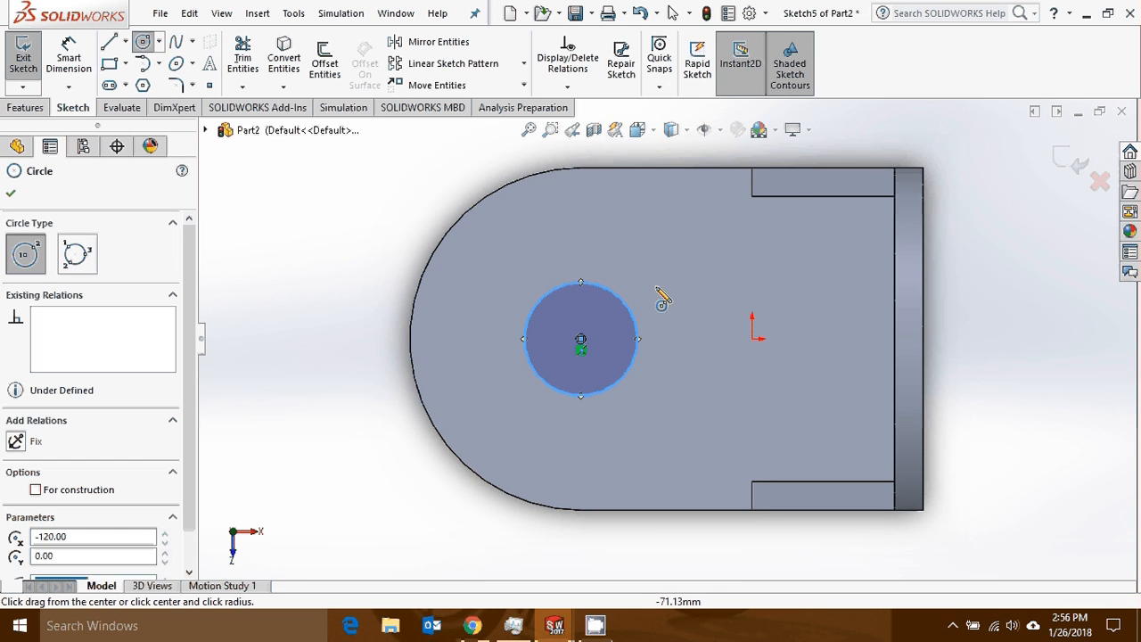
- Dimension the base-plate circle's diameter as 50 mm and place the dimension text beside the circle
click(79, 58)
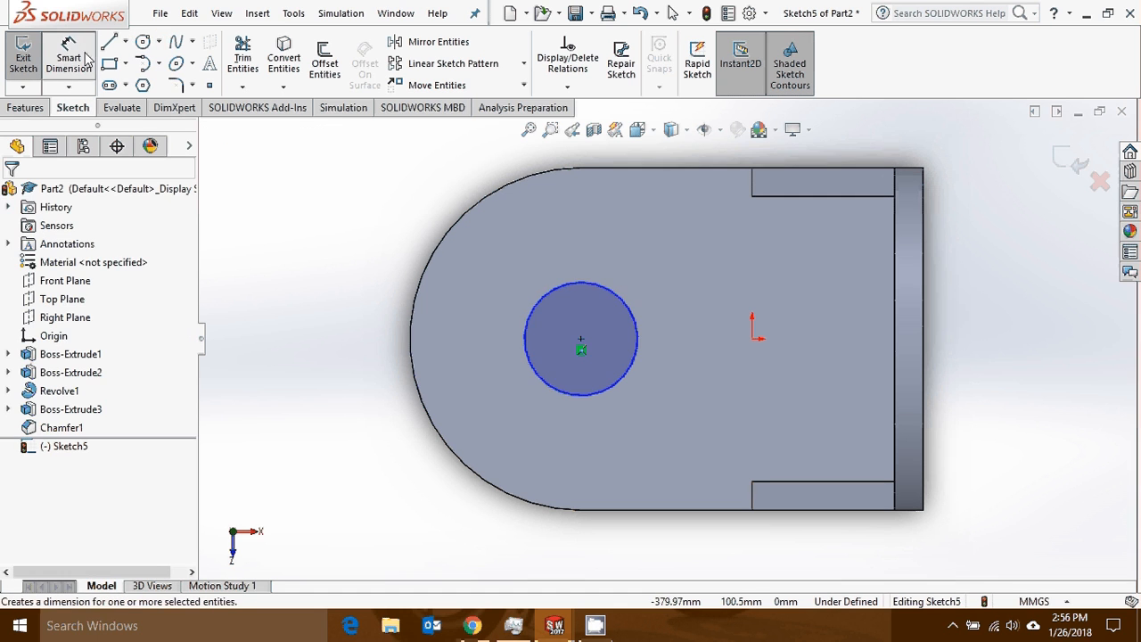
click(622, 300)
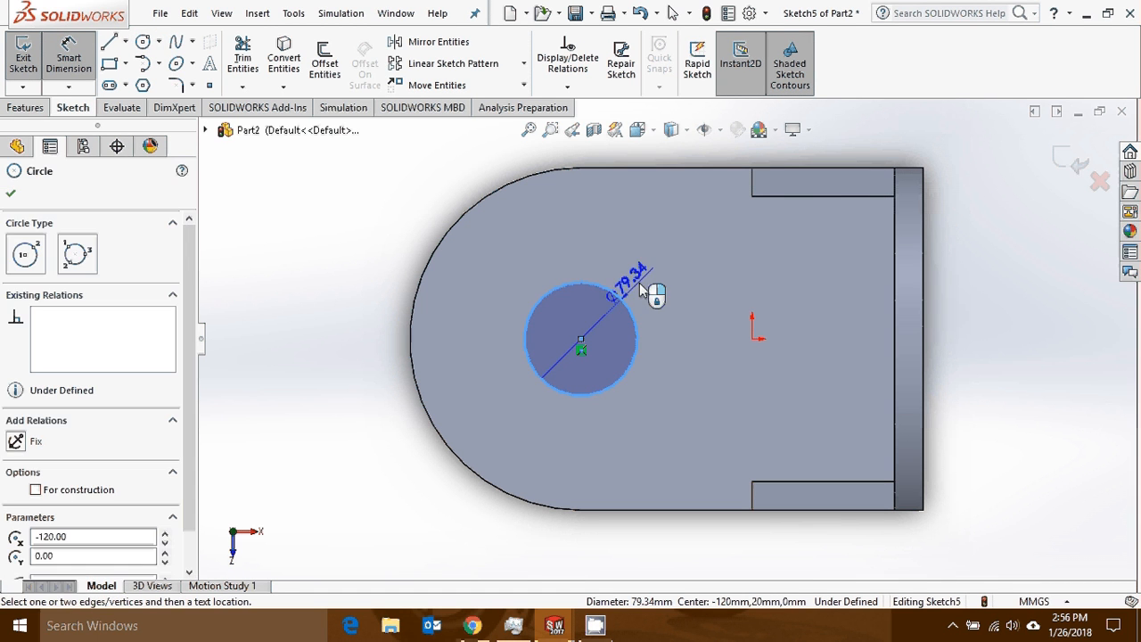
click(697, 260)
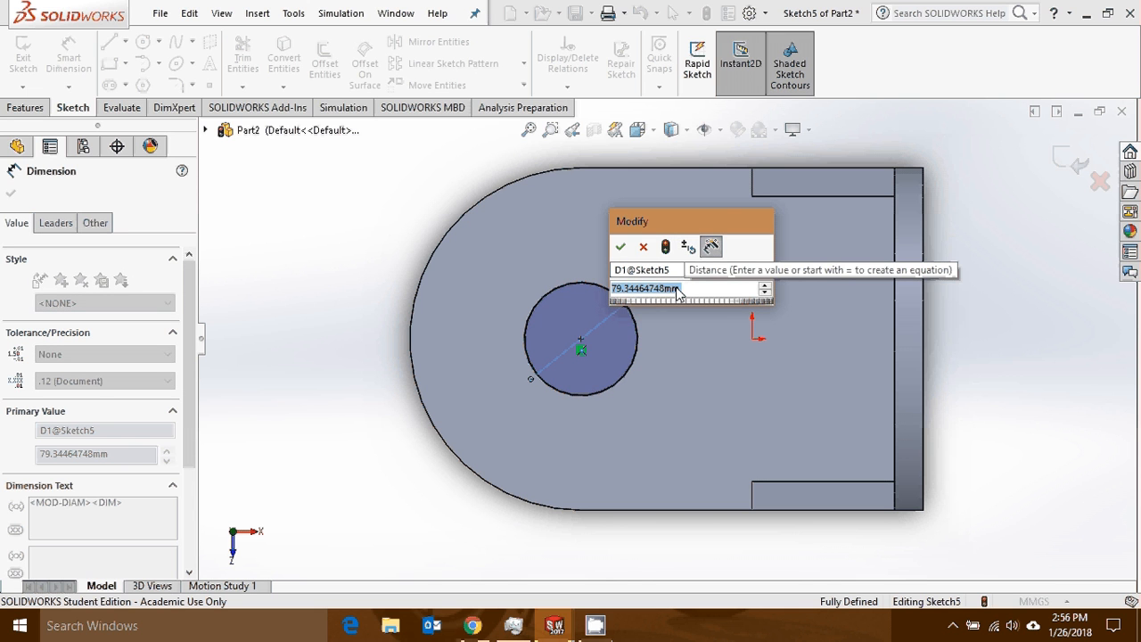
text(50)
key(Return)
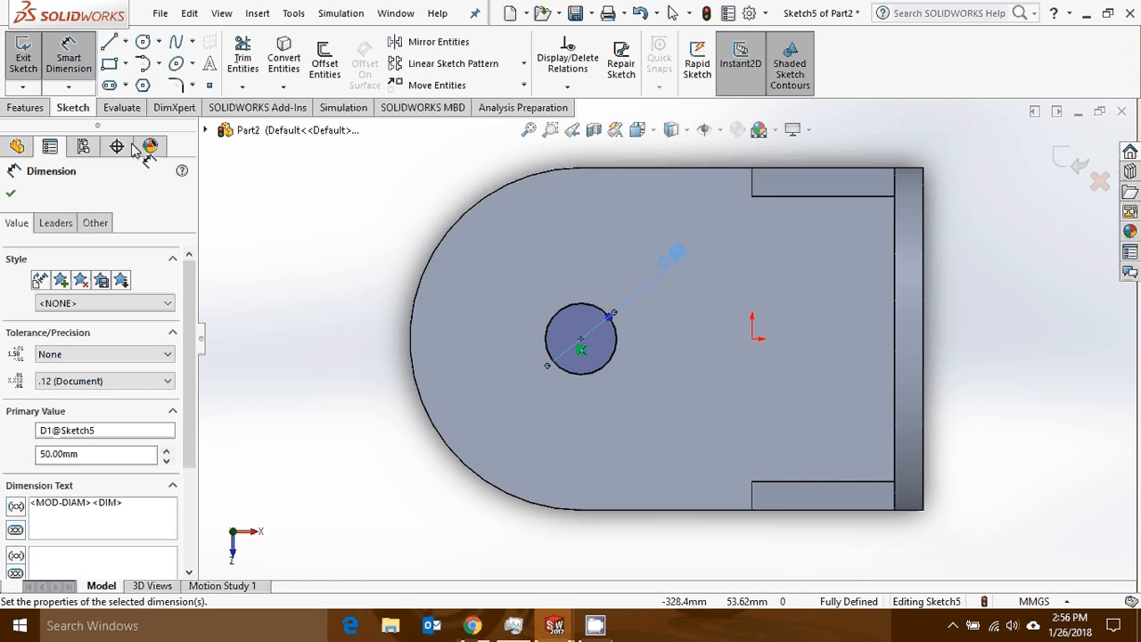
key(Escape)
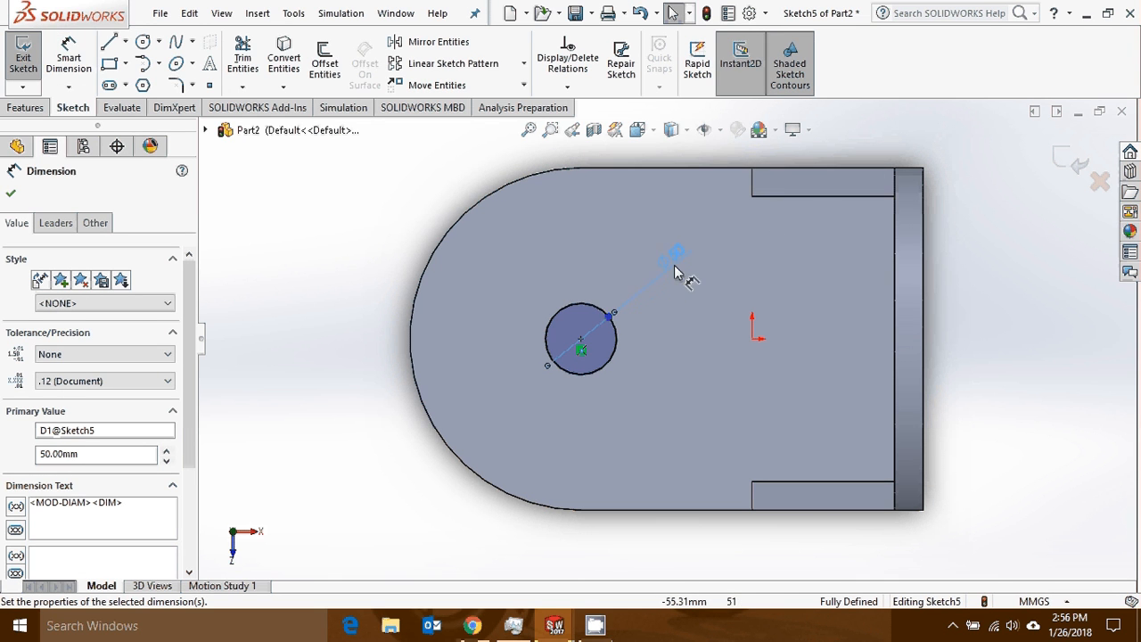
drag(684, 273, 687, 307)
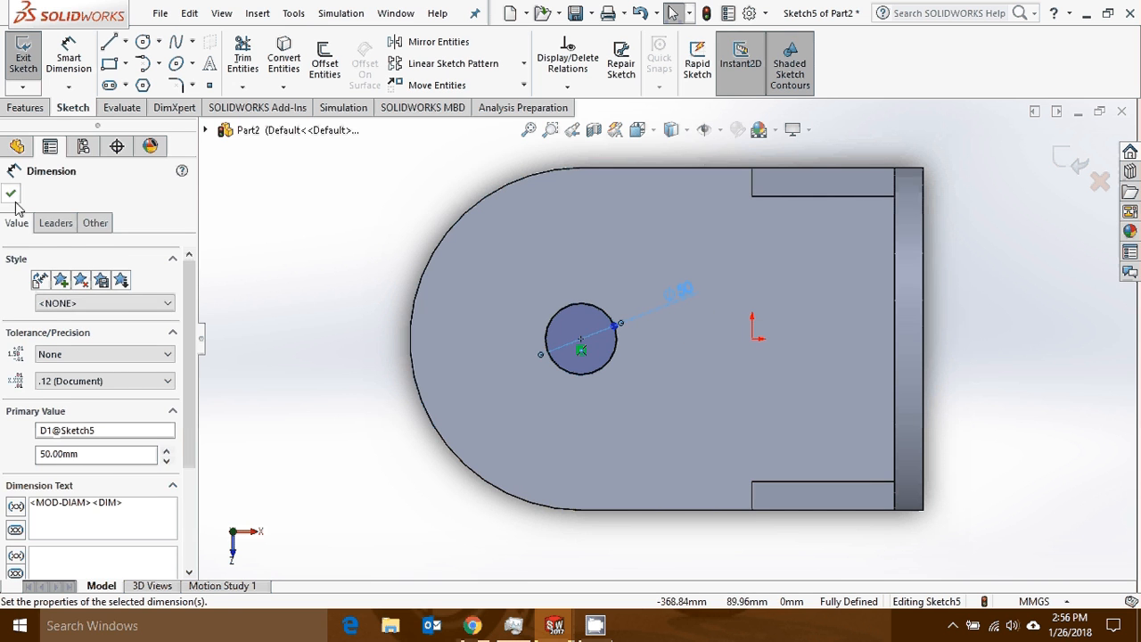
click(214, 214)
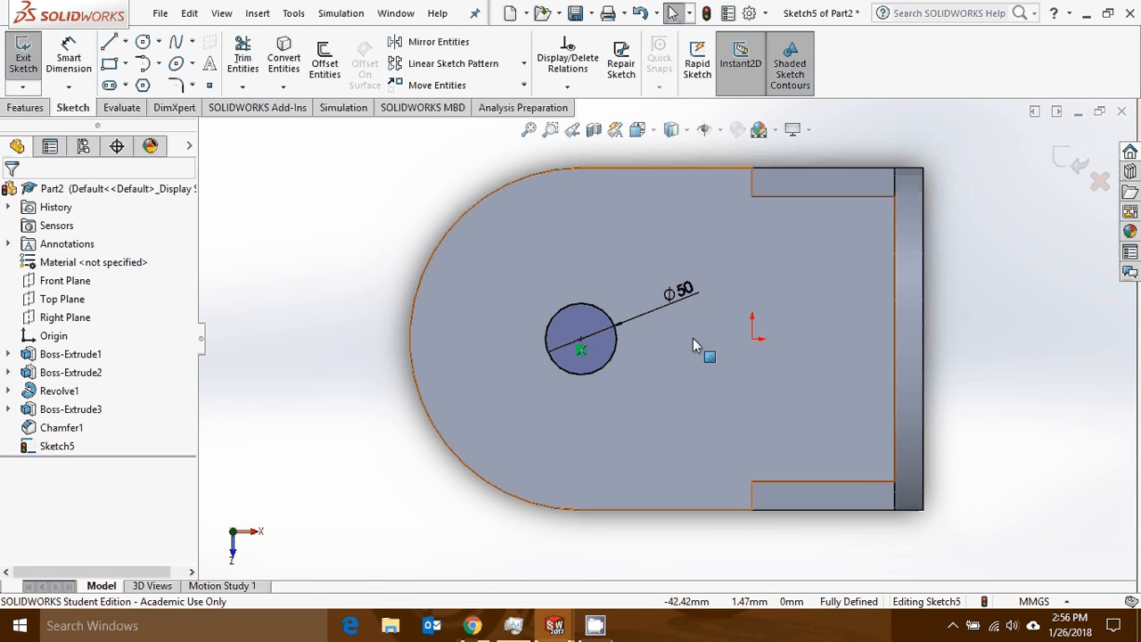
- Exit the sketch and cut the circle downward through the base plate with a Through All Extruded Cut
click(23, 55)
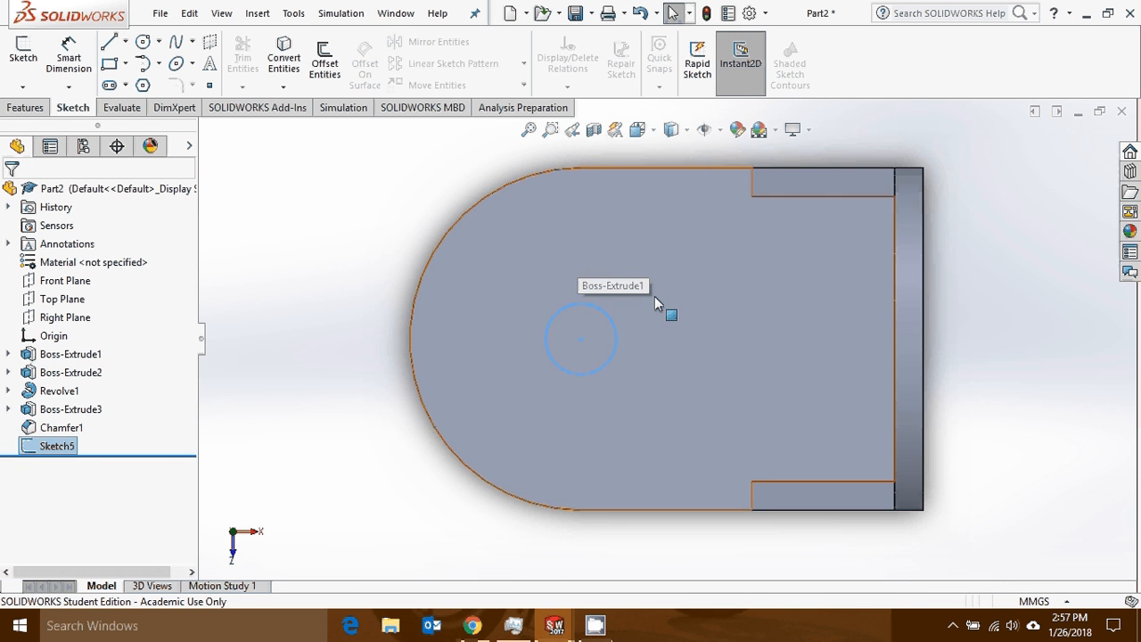
middle_drag(657, 311, 693, 169)
click(659, 131)
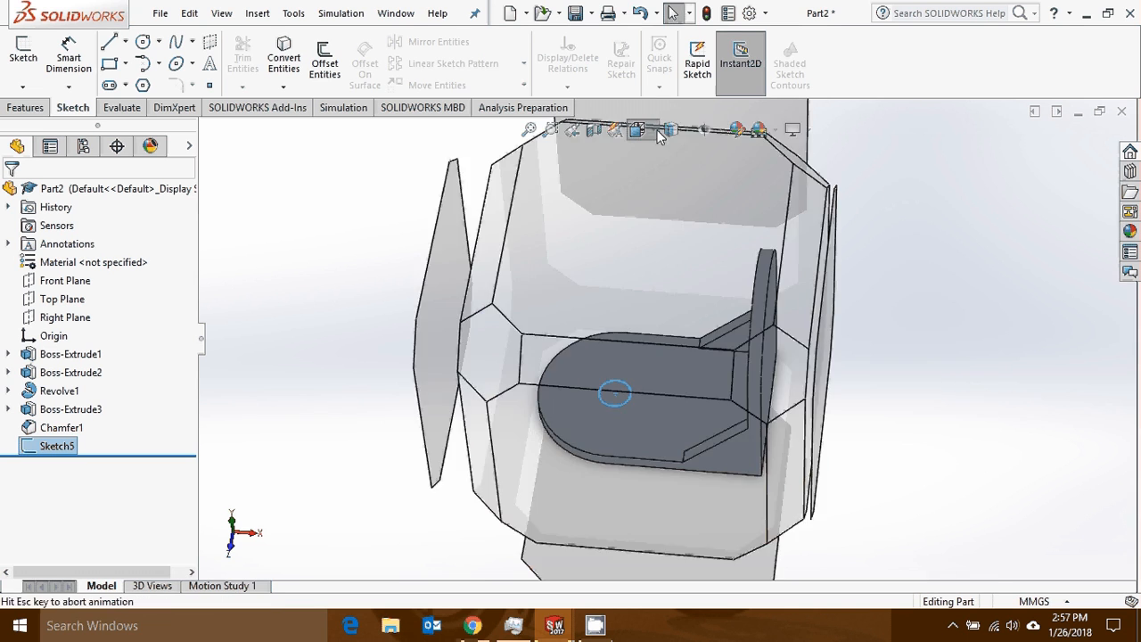
click(731, 171)
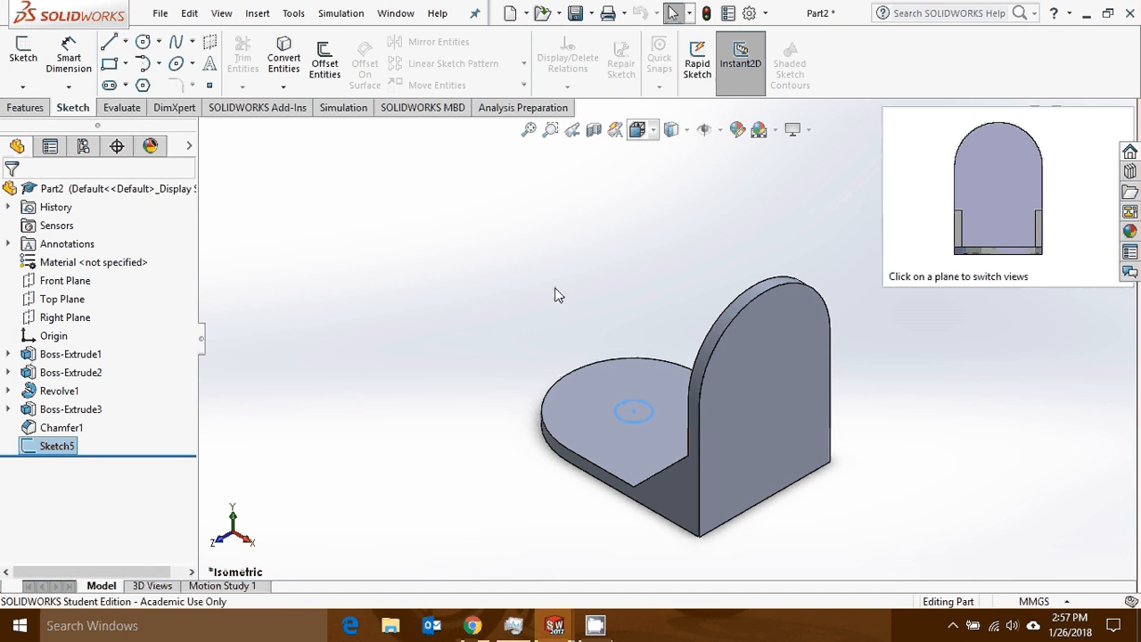
click(26, 108)
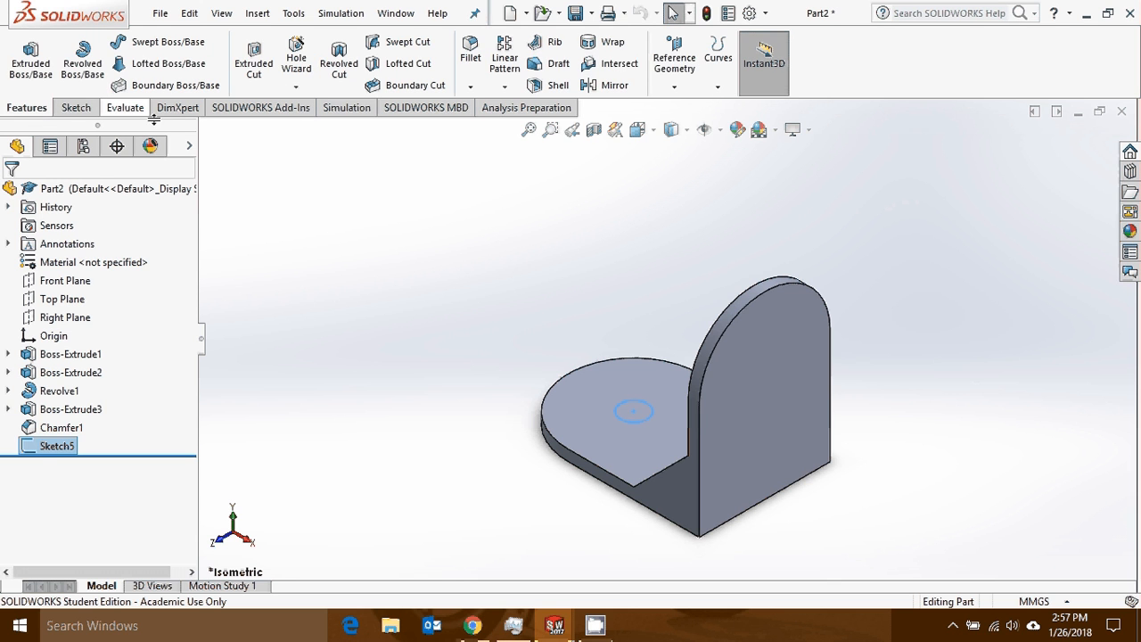
click(36, 448)
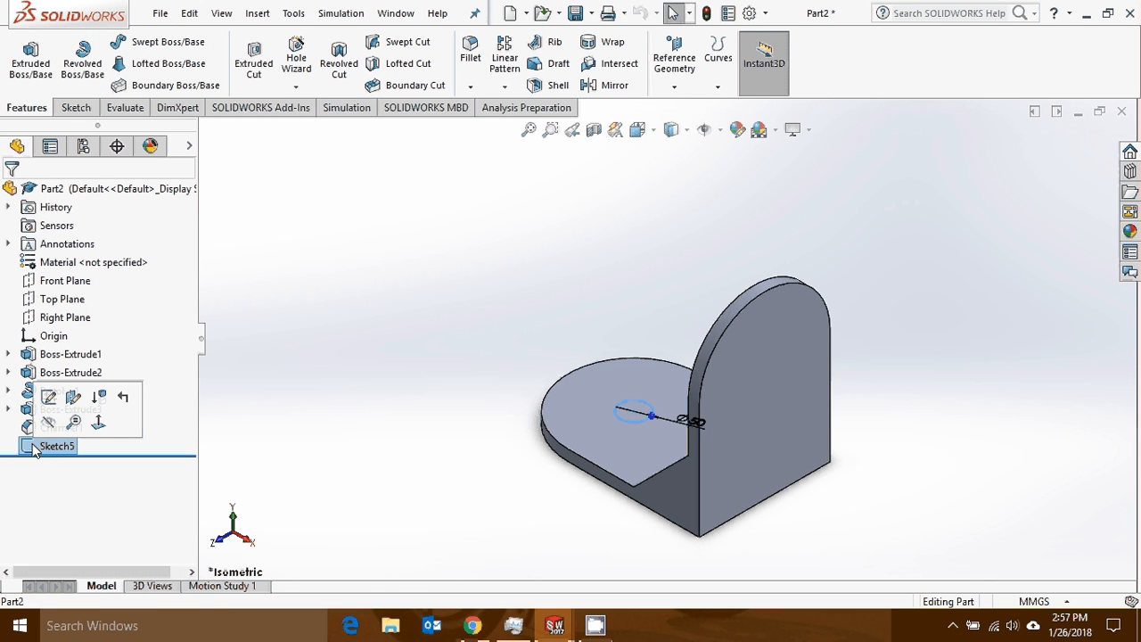
click(264, 54)
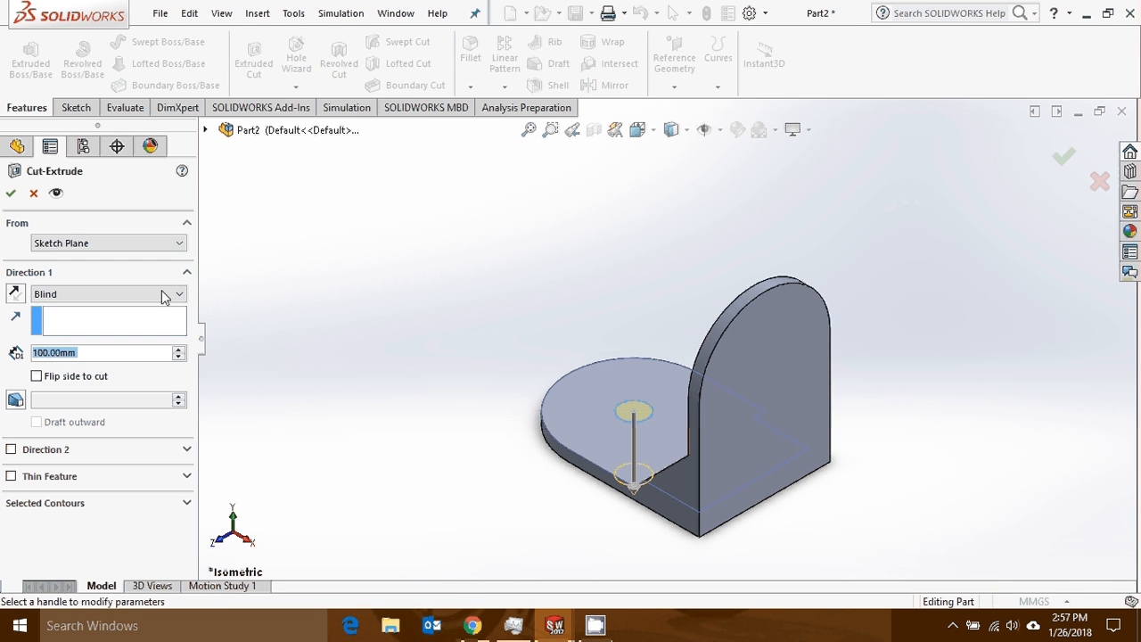
click(16, 294)
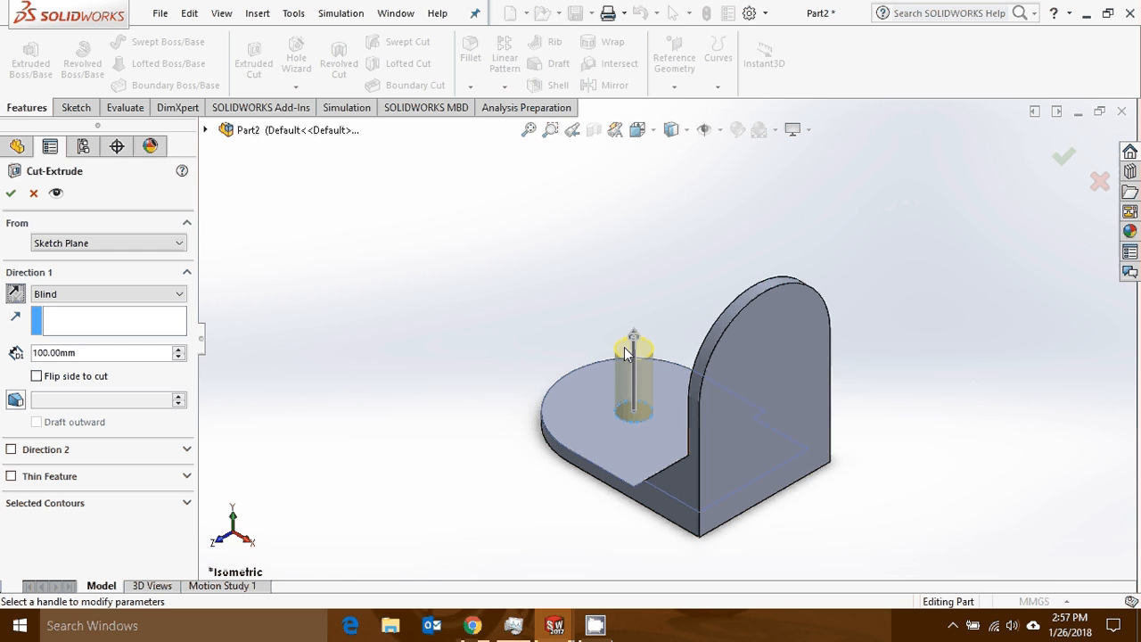
click(14, 295)
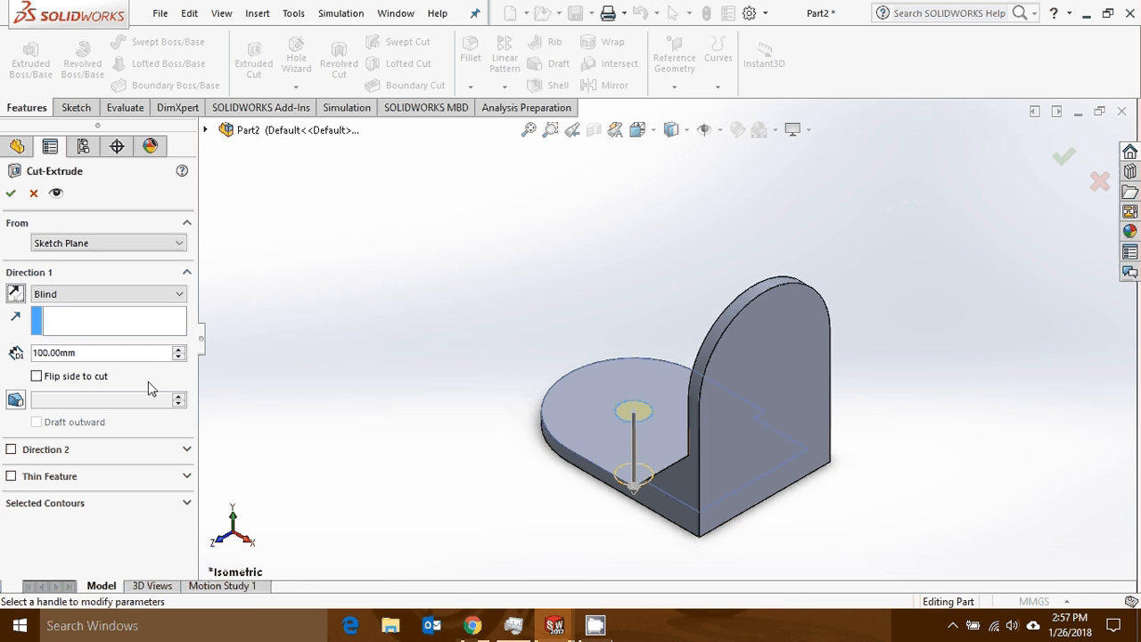
click(94, 293)
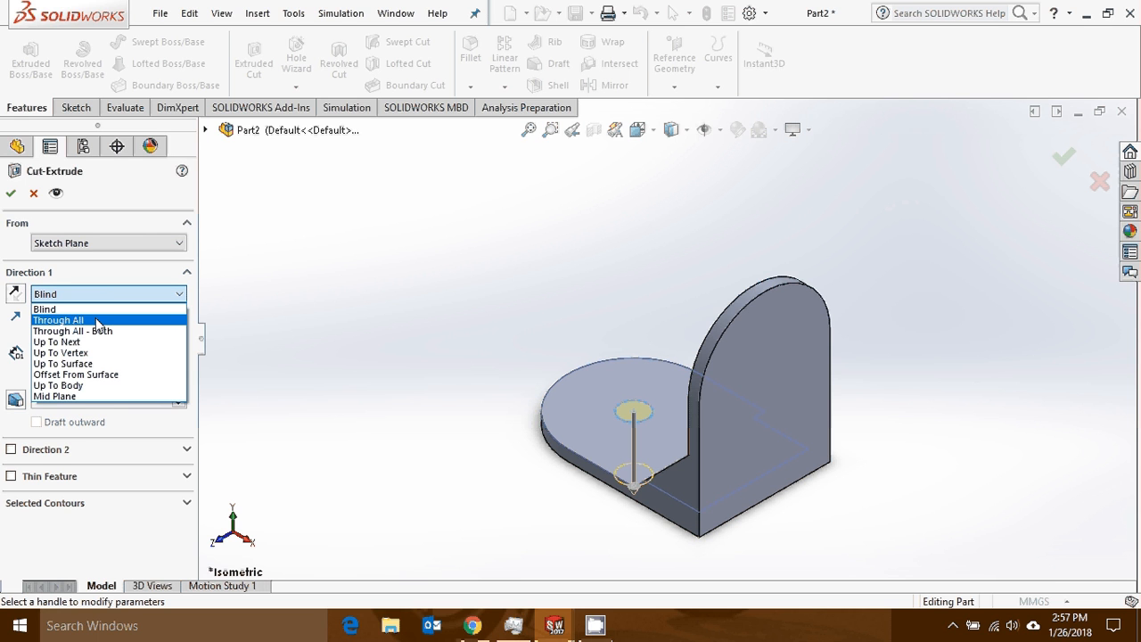
click(97, 323)
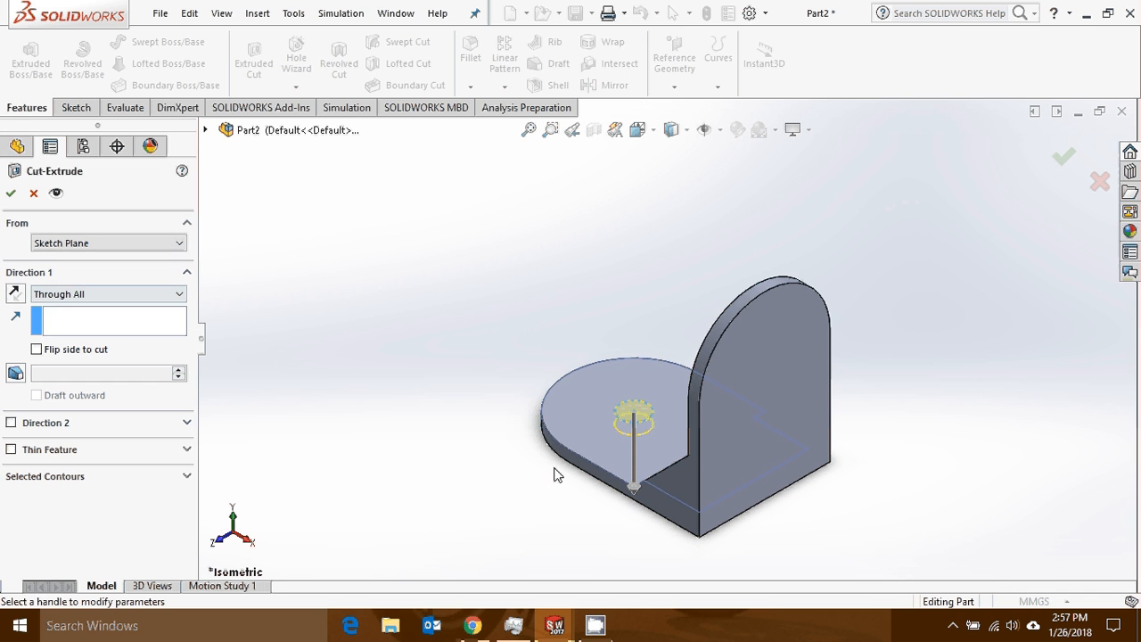
click(12, 193)
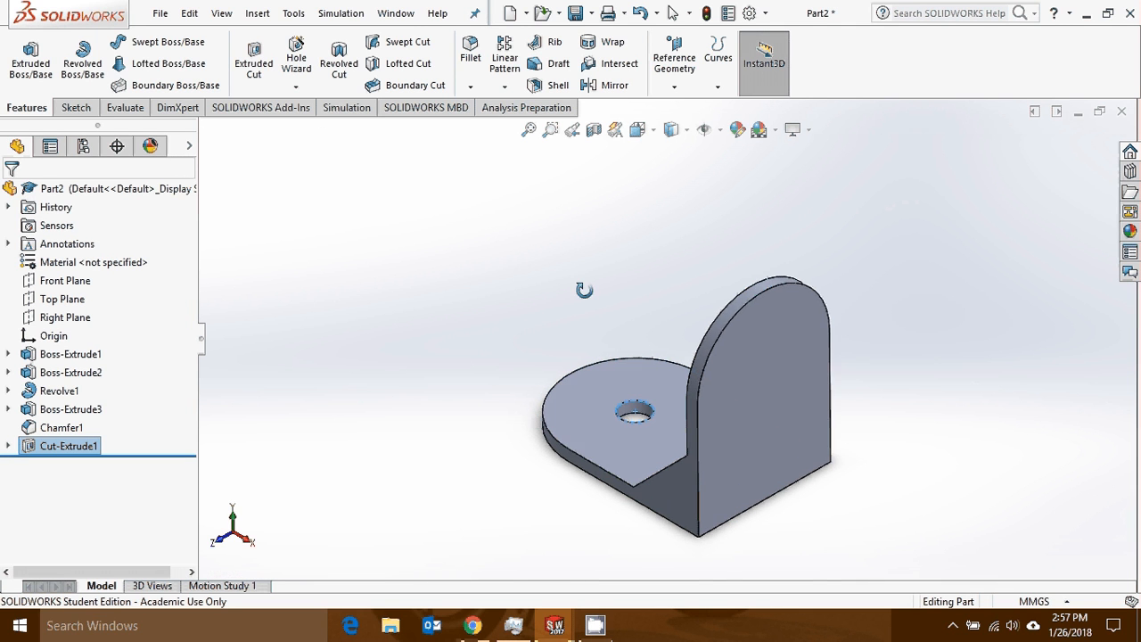
- Start a new sketch on the upright wall's inner face, above the base plate
middle_drag(583, 224, 686, 212)
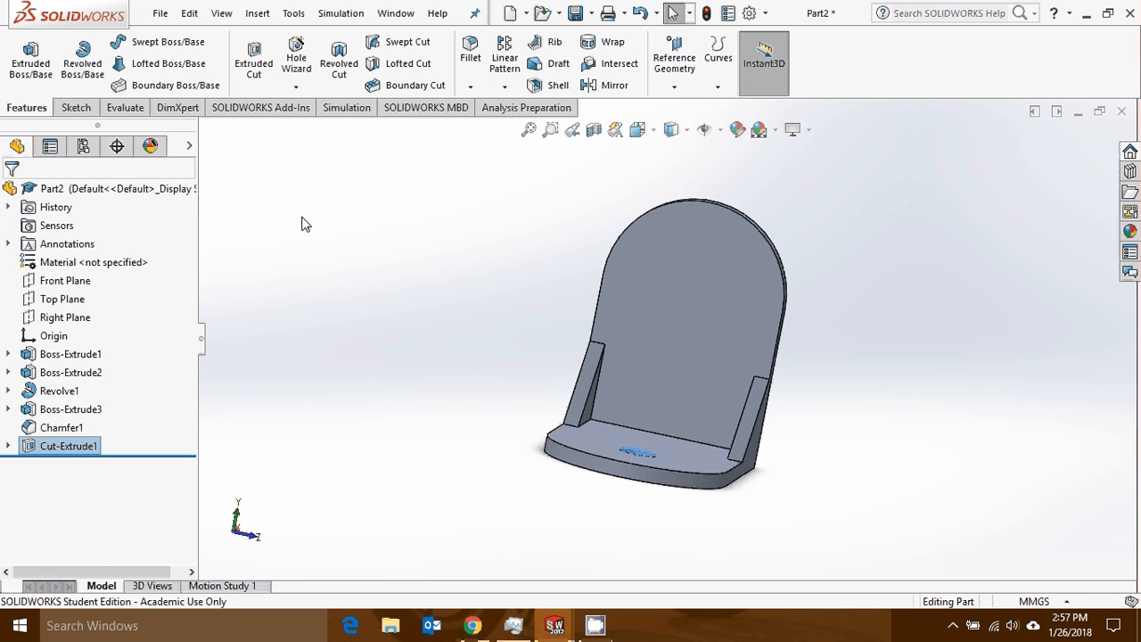
click(76, 107)
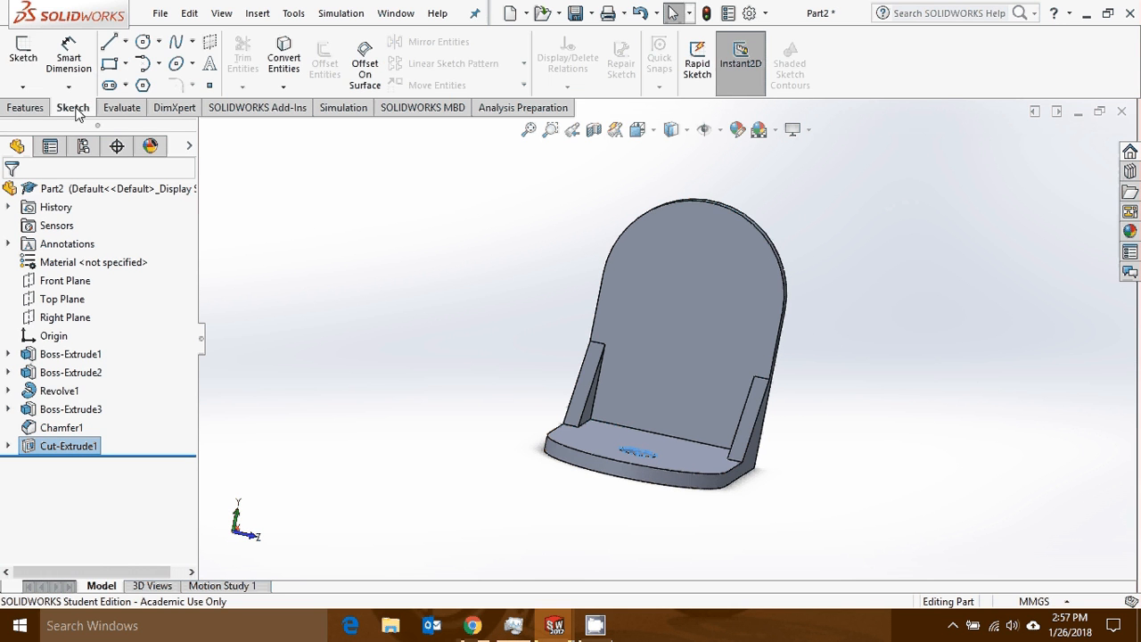
click(23, 55)
click(692, 272)
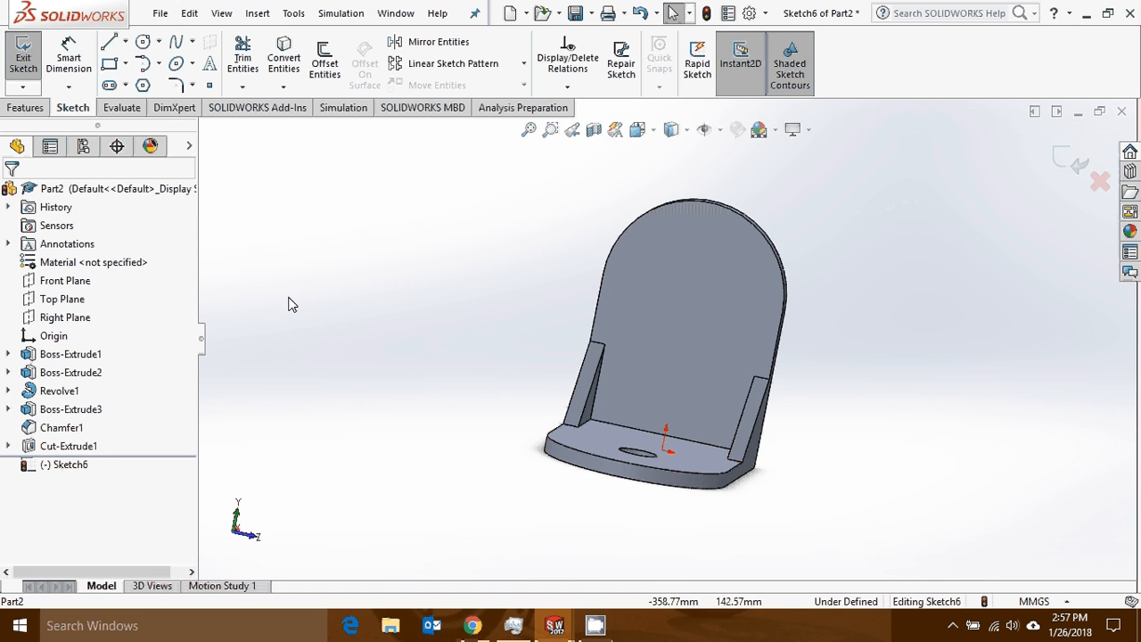
- Sketch a circle about 96 mm in diameter on the upright wall, concentric with its rounded top
right_click(67, 465)
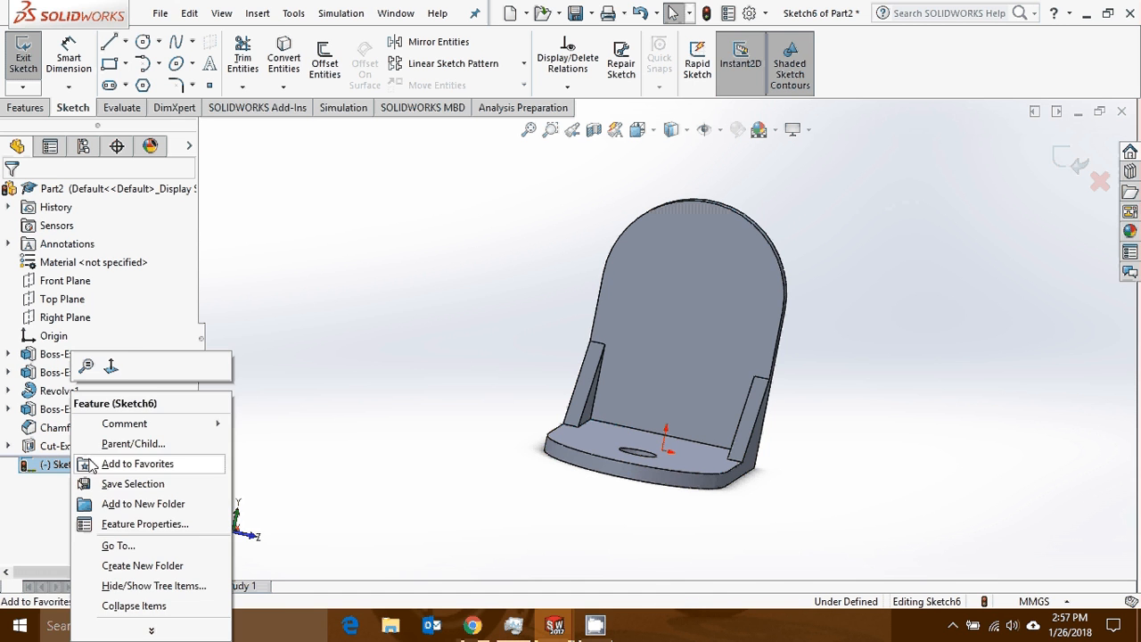
click(114, 367)
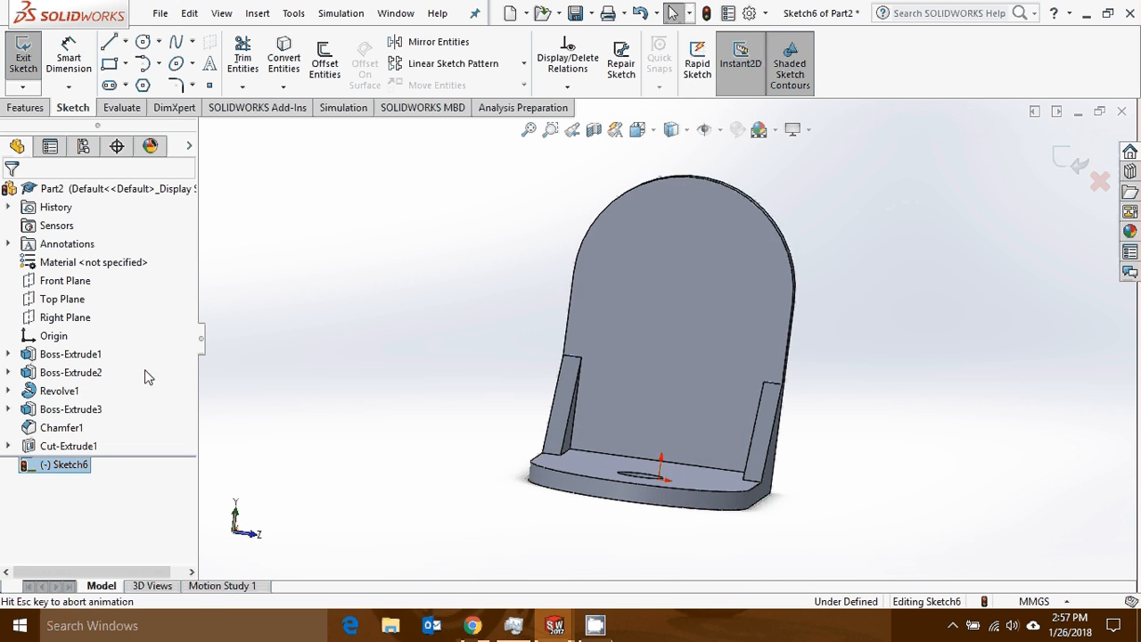
click(143, 43)
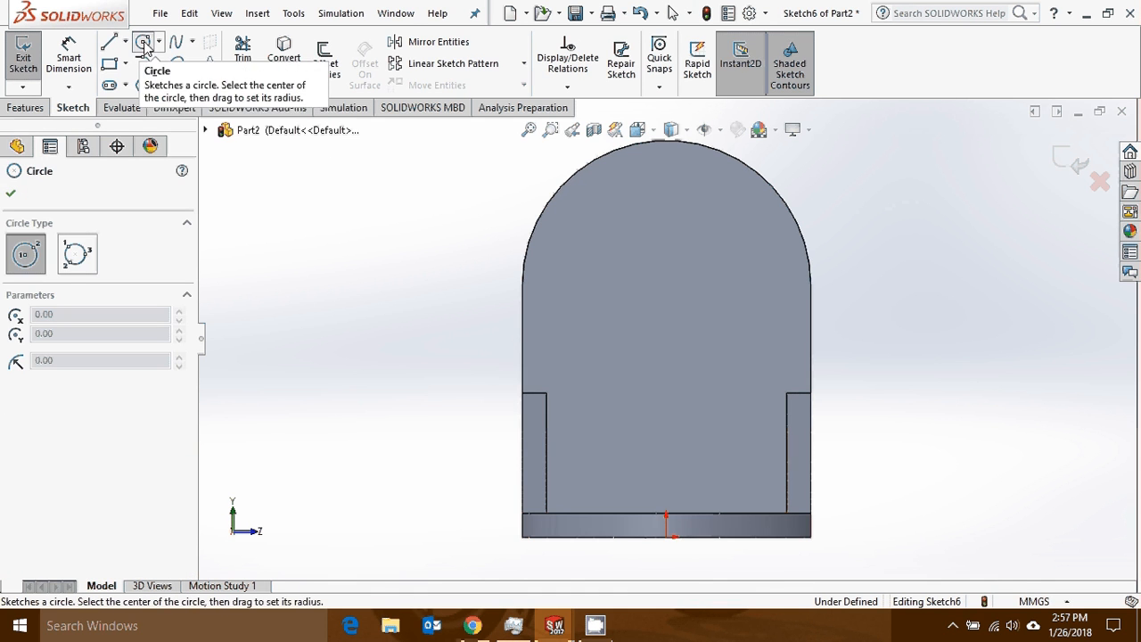
click(666, 283)
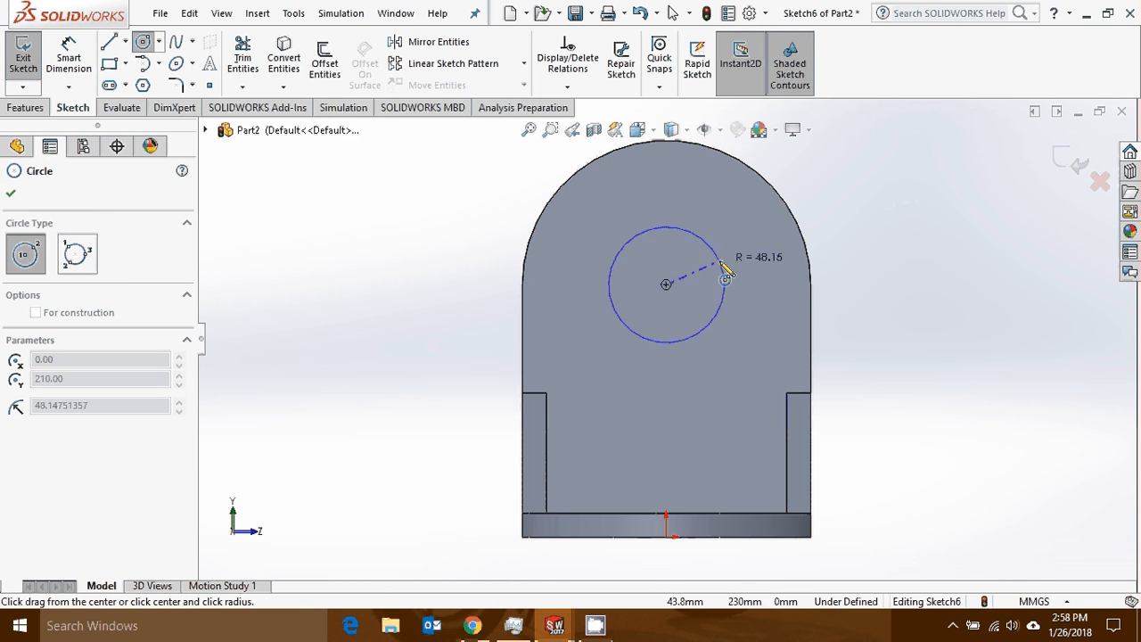
click(713, 254)
key(Escape)
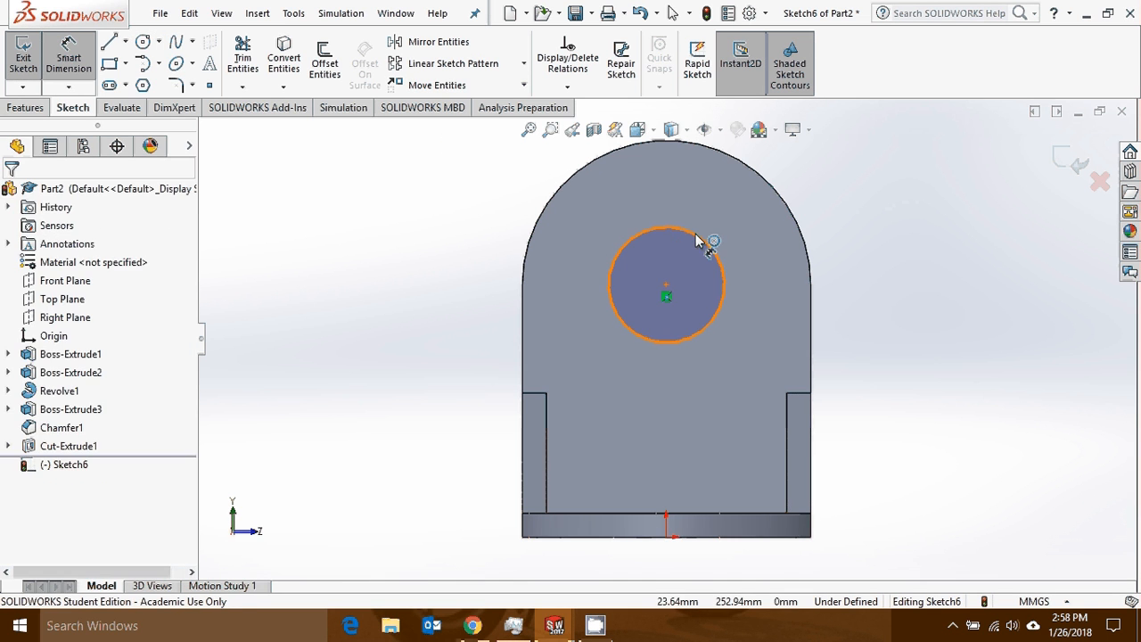
- Dimension the wall circle's diameter as 500 mm
click(697, 237)
click(751, 228)
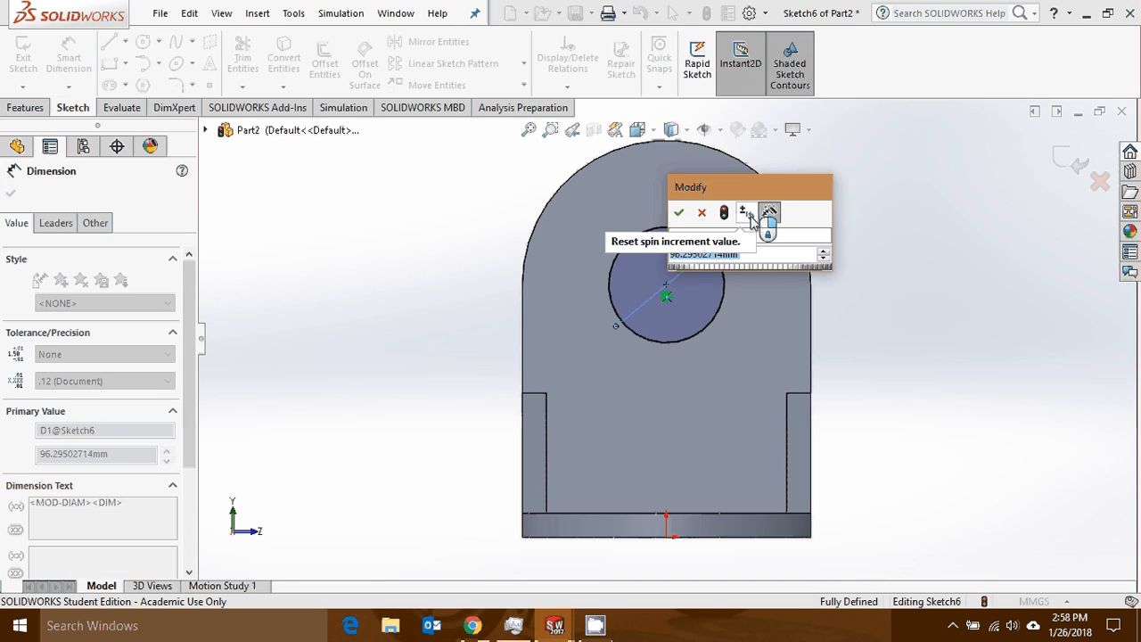
text(500)
key(Return)
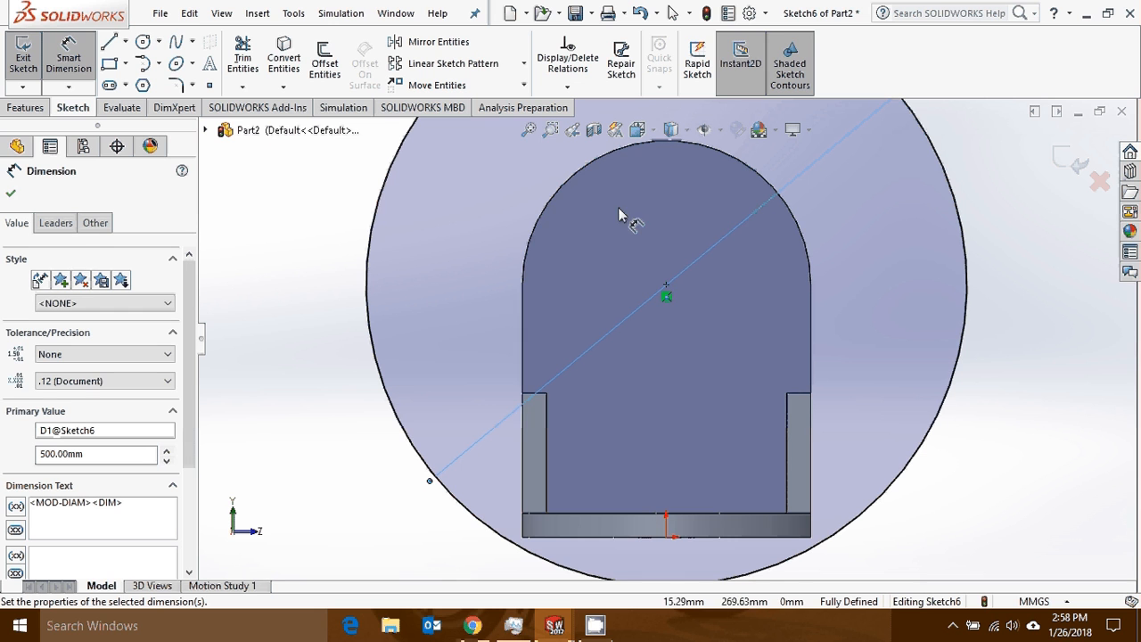
- Set the wall circle's diameter to 50 mm and finish dimensioning
scroll(664, 268, up, 3)
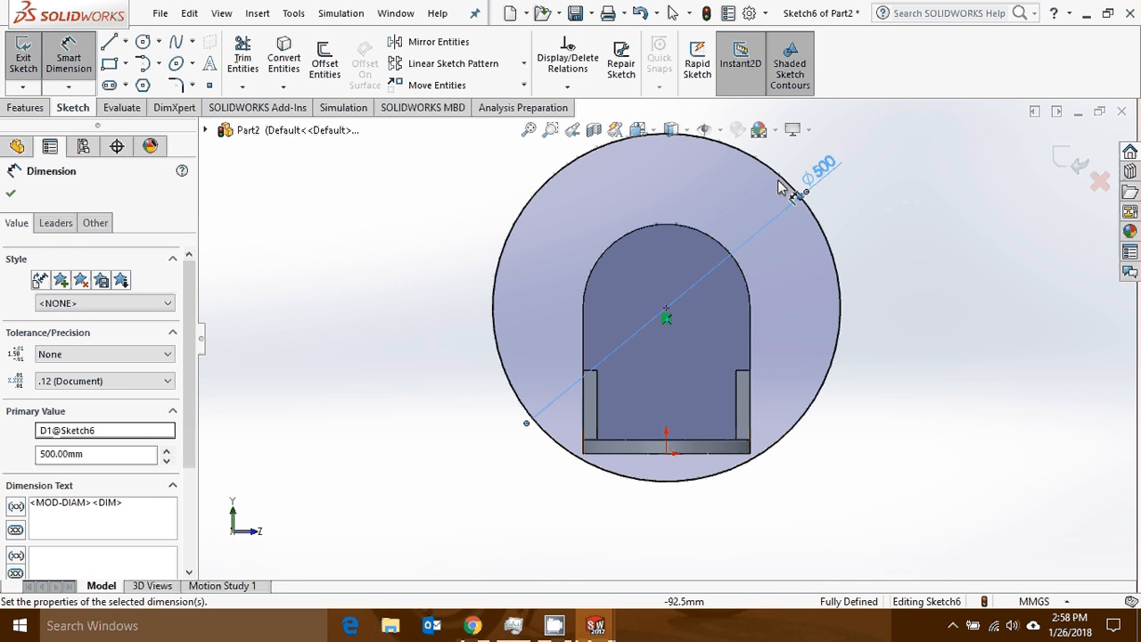
double_click(824, 170)
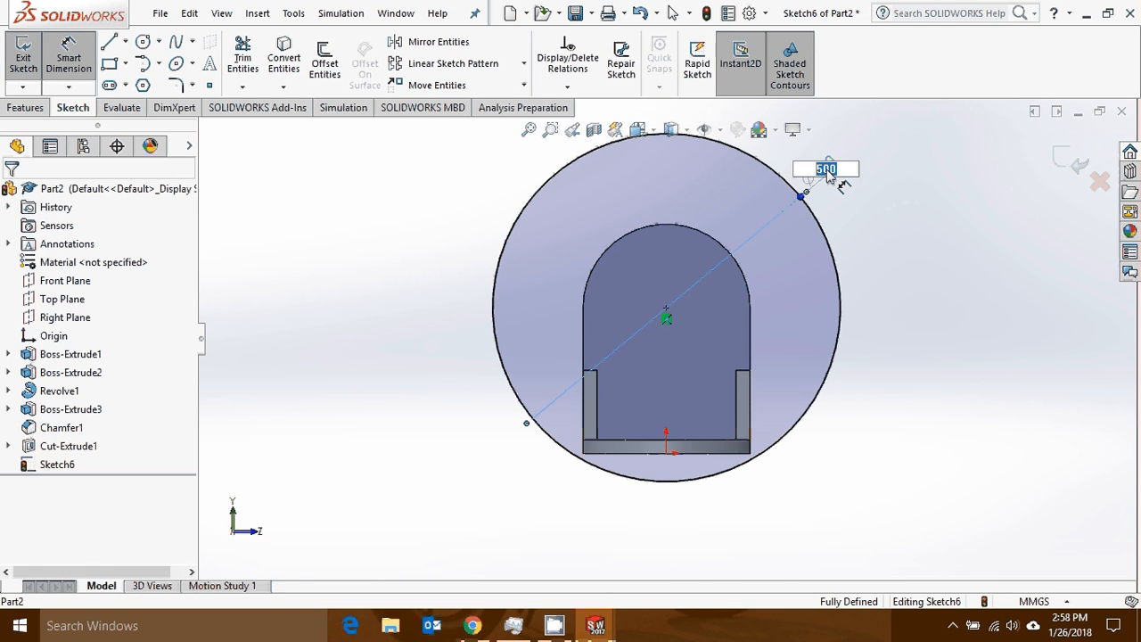
text(50)
key(Return)
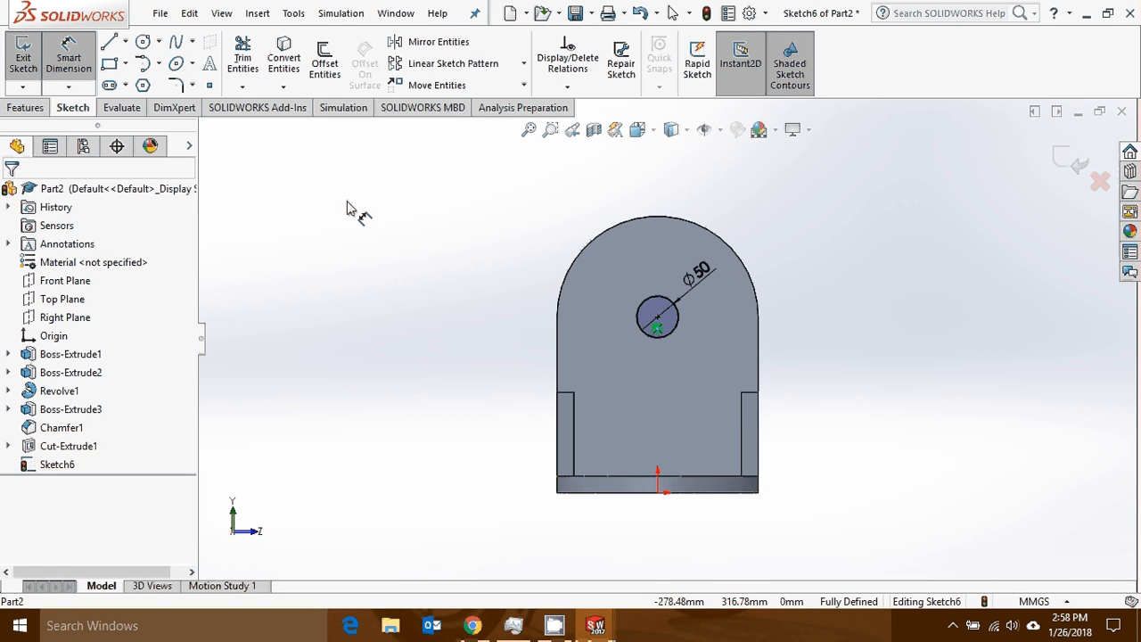
click(69, 55)
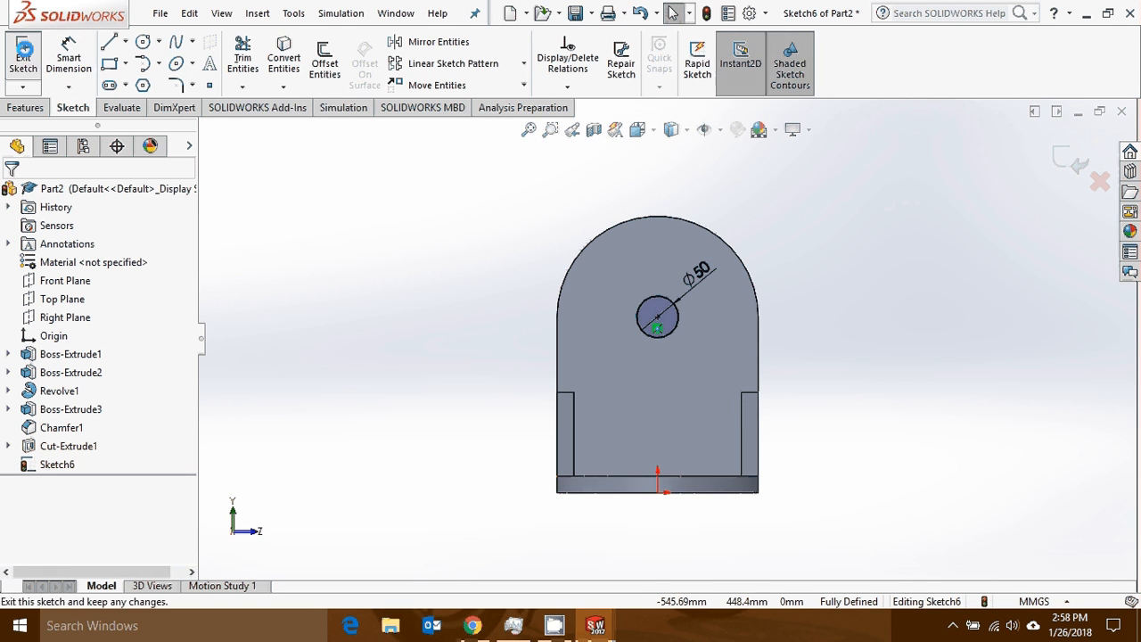
- Exit the sketch and cut the circle through the upright wall with a Through All Extruded Cut
click(24, 49)
click(26, 107)
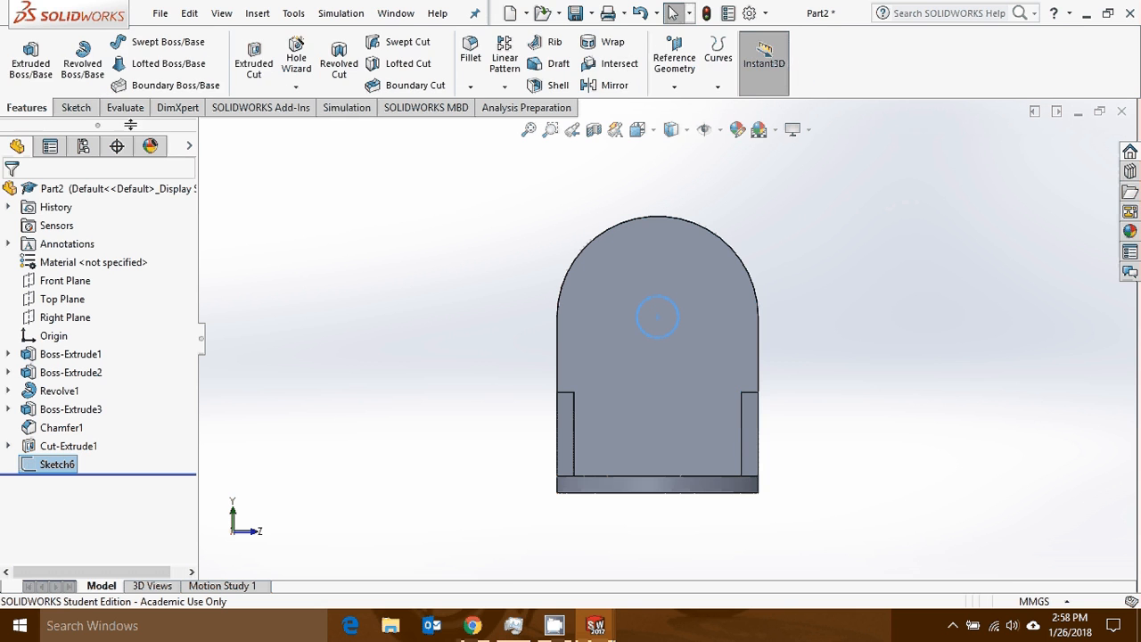
click(253, 58)
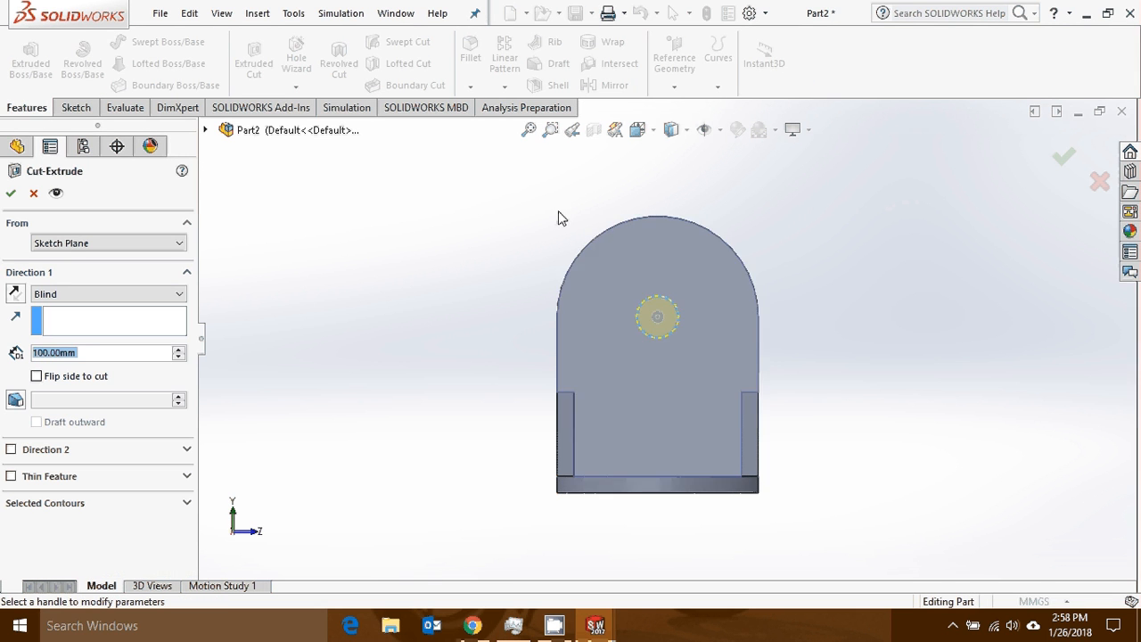
click(78, 298)
click(82, 312)
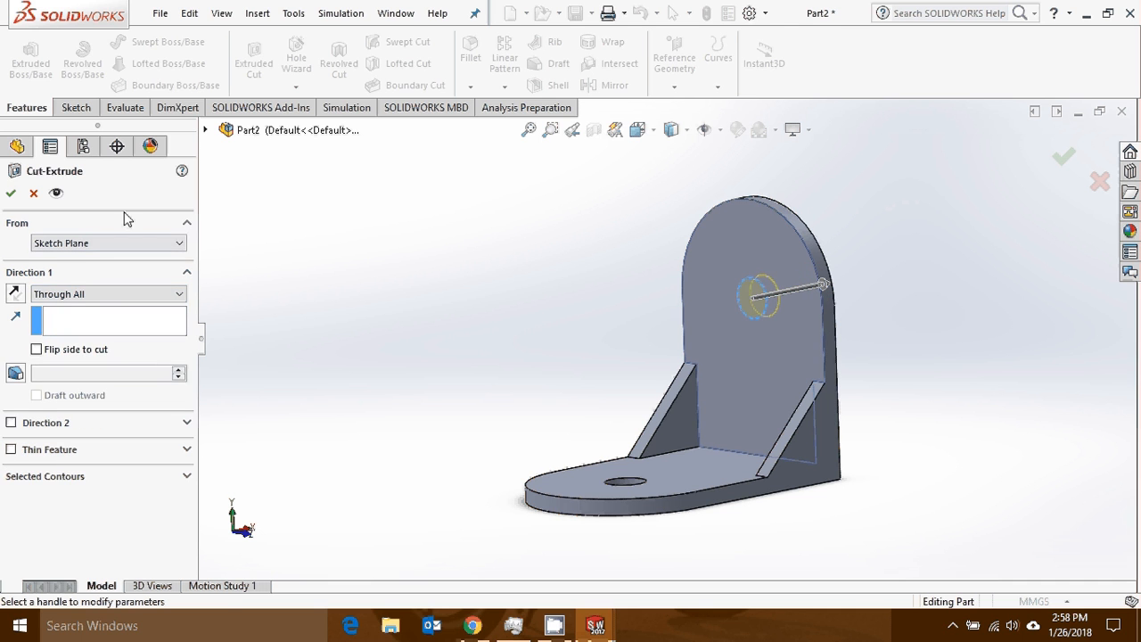
click(11, 192)
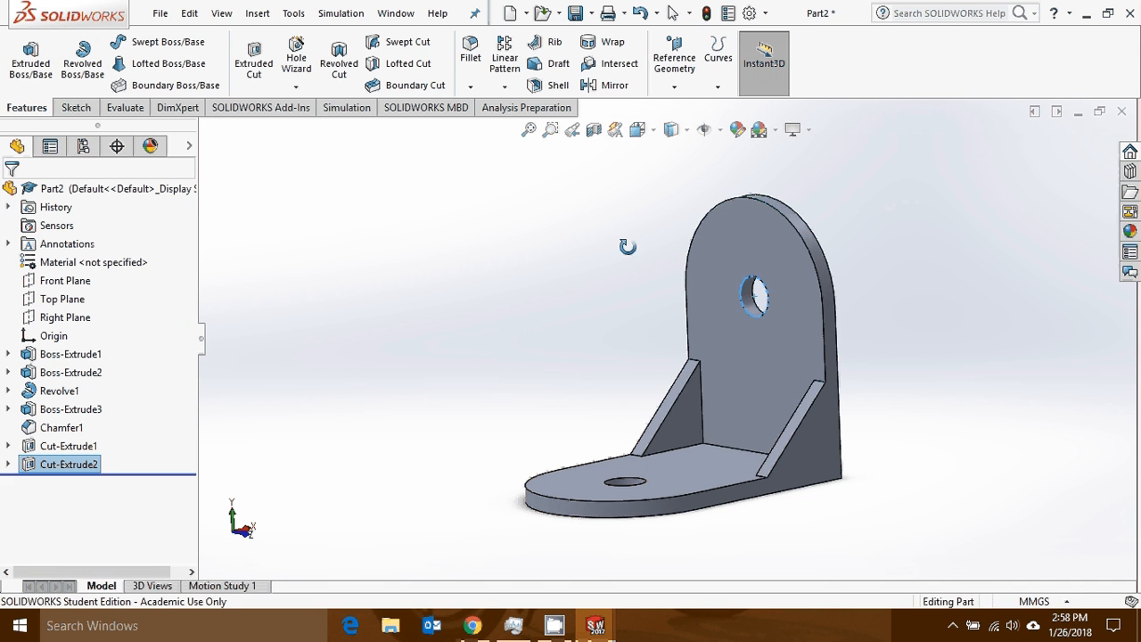
middle_drag(627, 246, 640, 320)
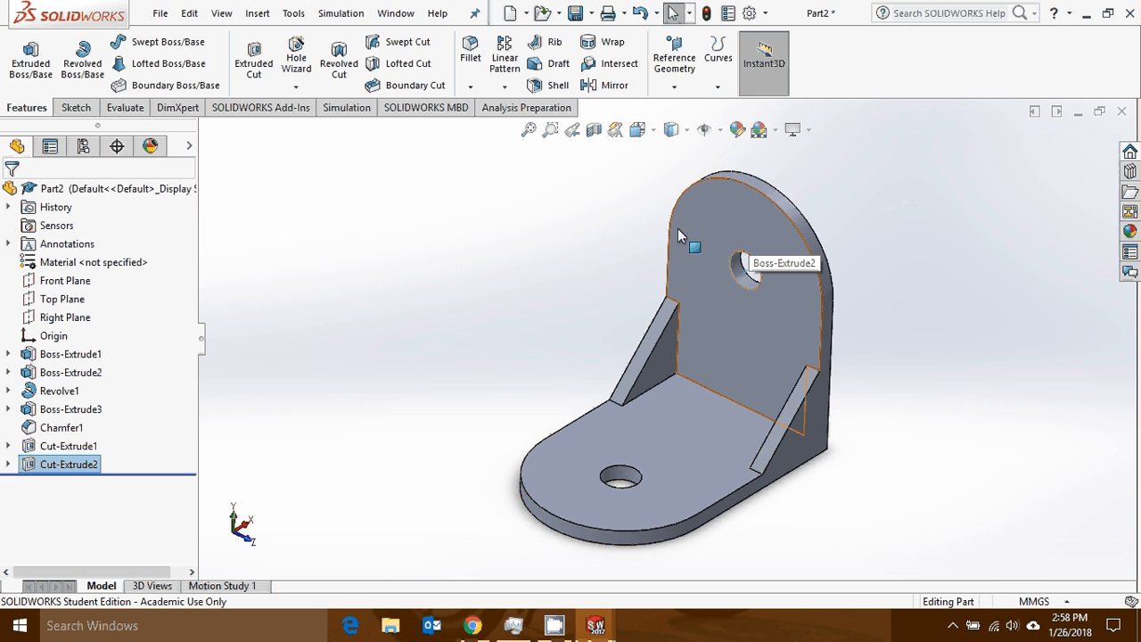
- Save the finished bracket part to the Desktop under the file name Lab1
click(162, 15)
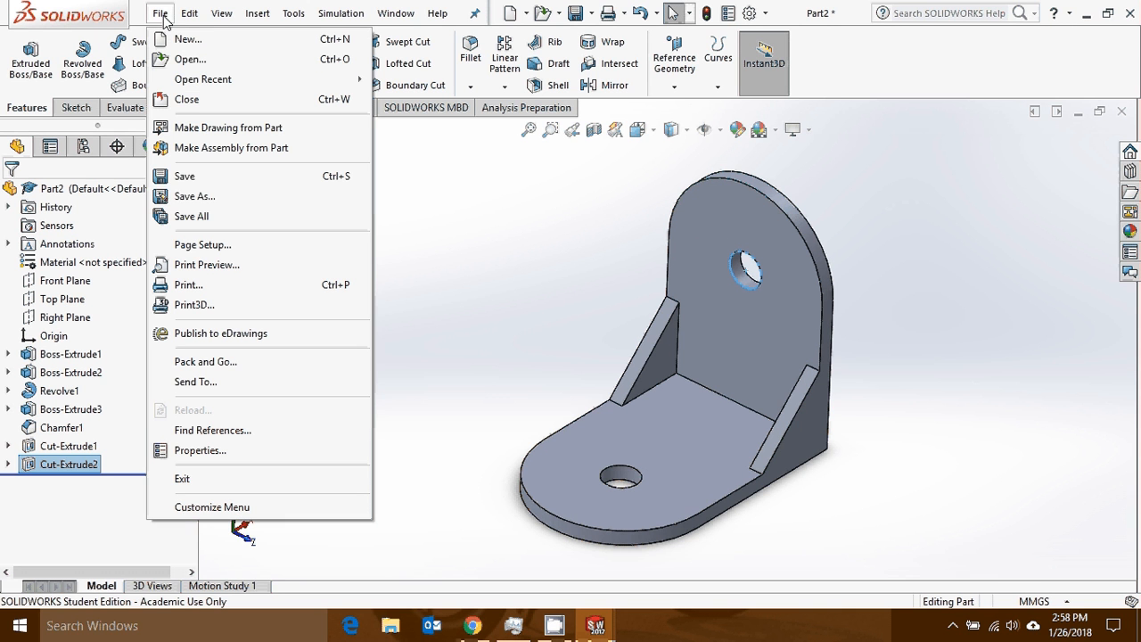
click(224, 179)
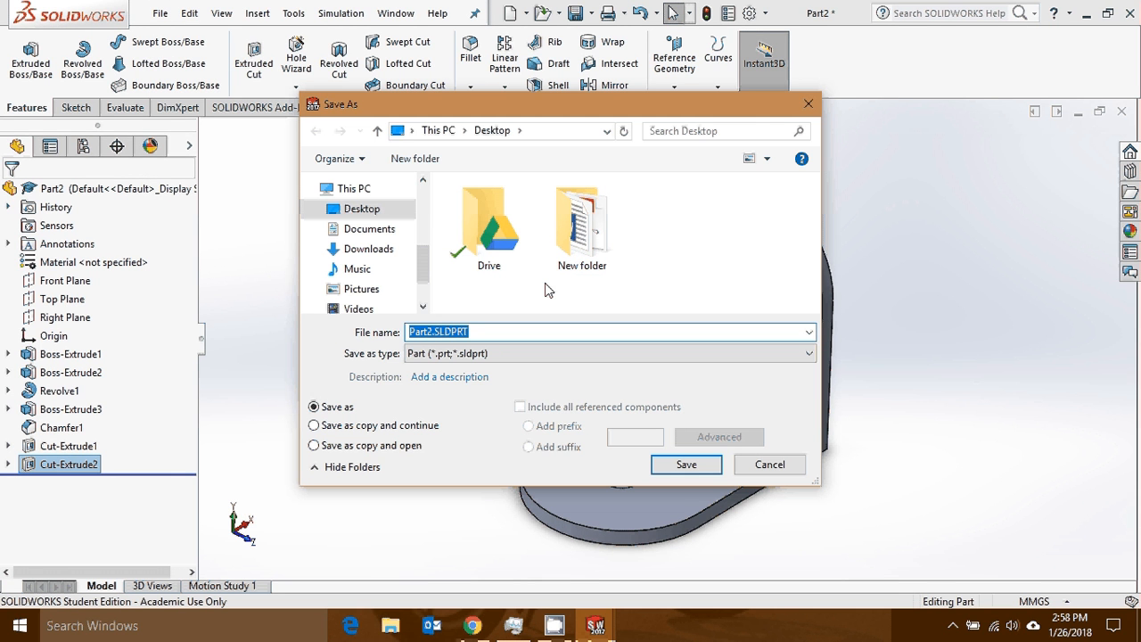
click(433, 332)
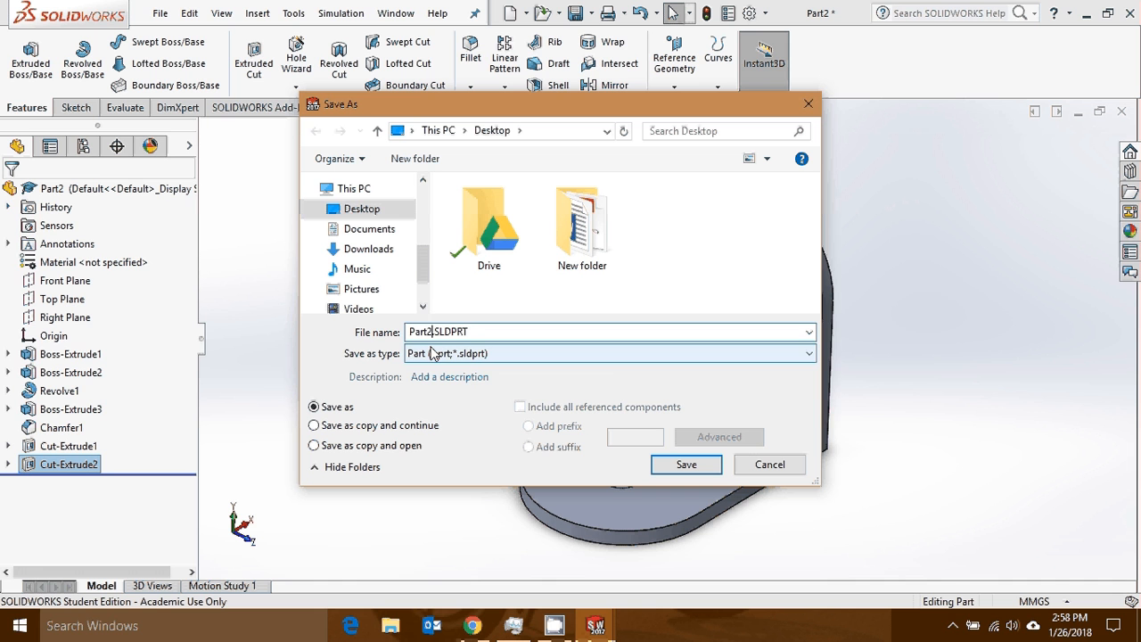
key(BackSpace)
key(BackSpace)
key(BackSpace)
key(BackSpace)
key(BackSpace)
text(Lab1)
key(Return)
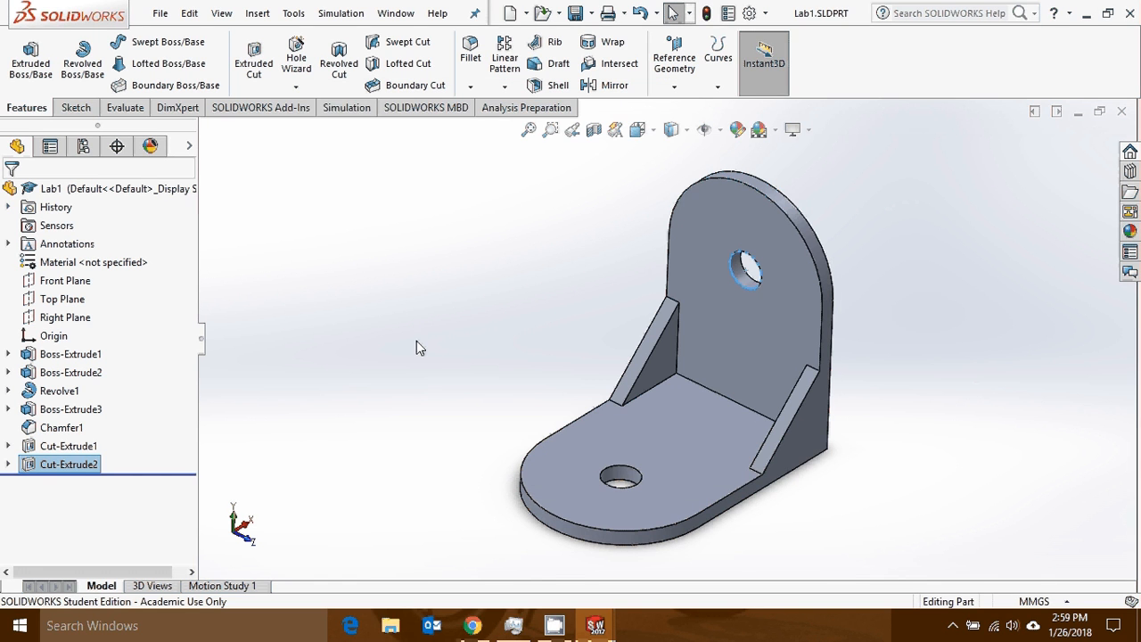
- Start a new drawing made from the Lab1 part
click(160, 14)
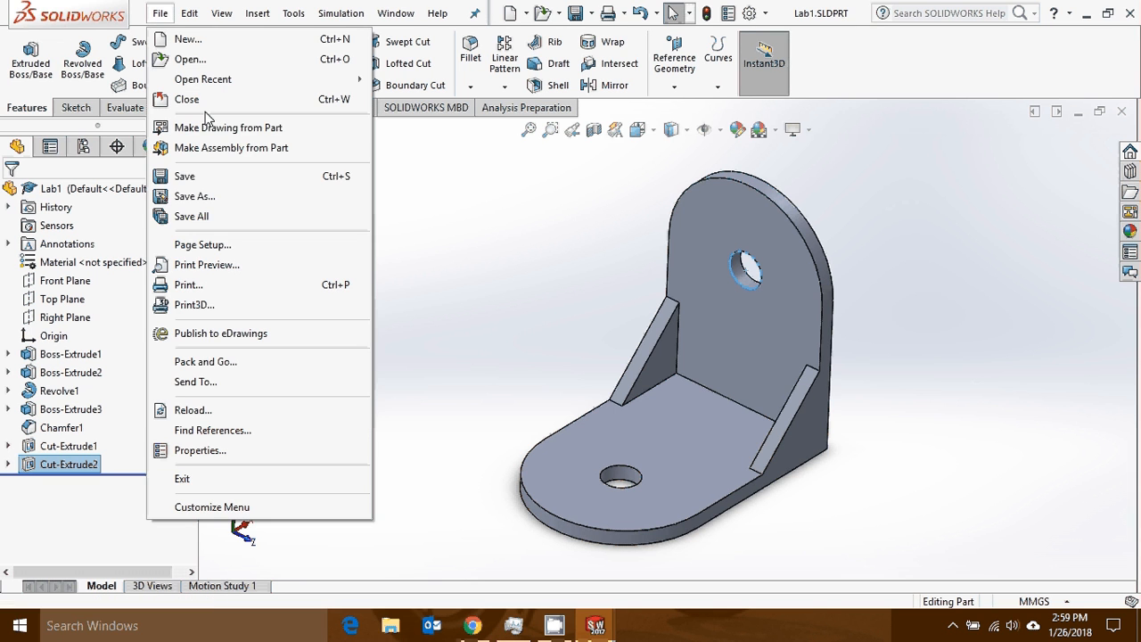
click(269, 132)
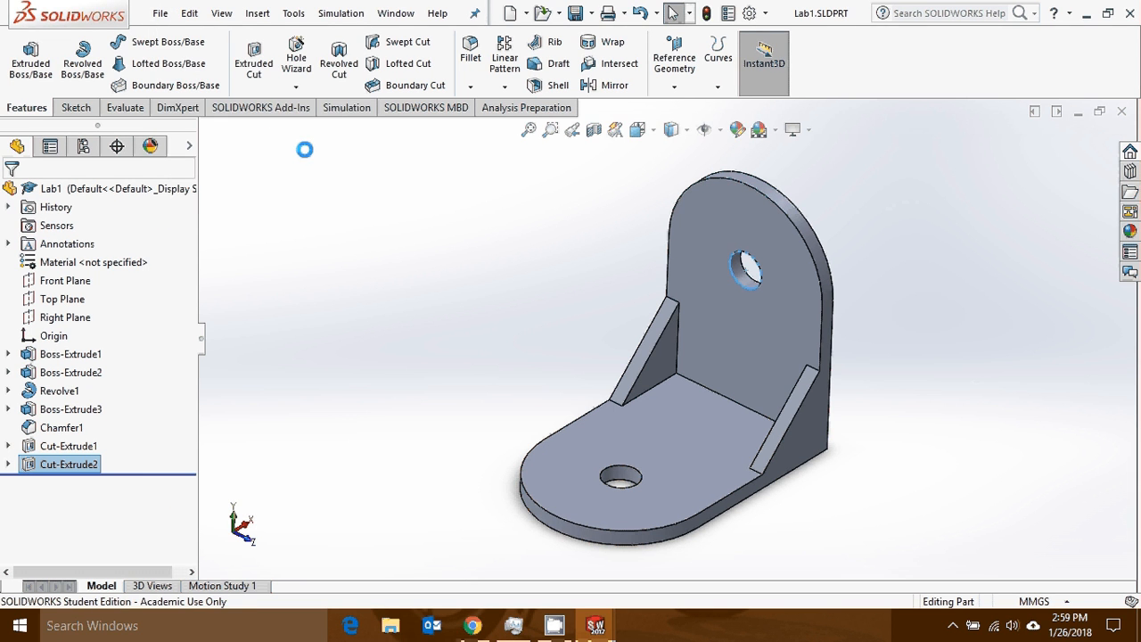